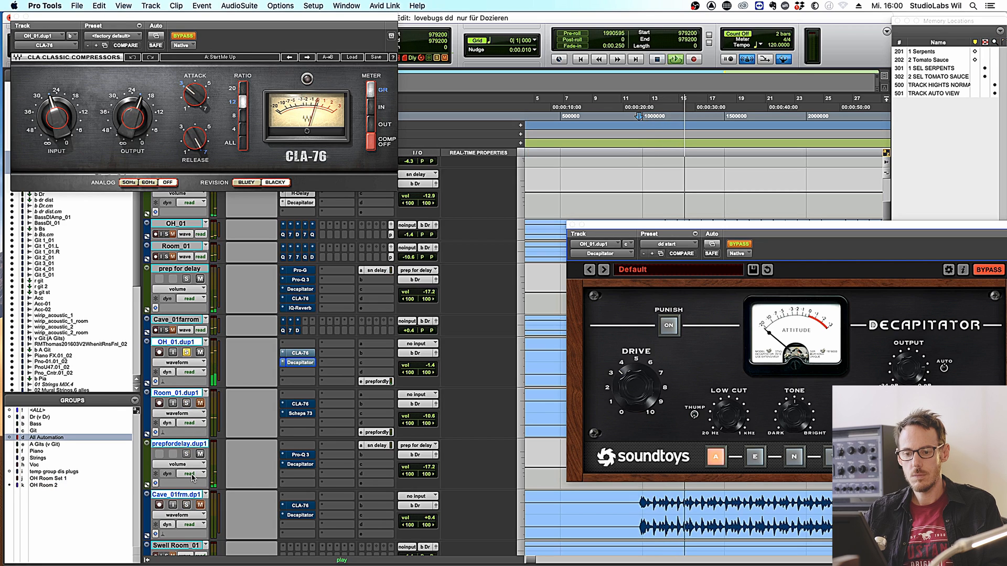
# - Audition the tracks, comparing solos, and leave Room_01.dup1 soloed
pyautogui.press('space')
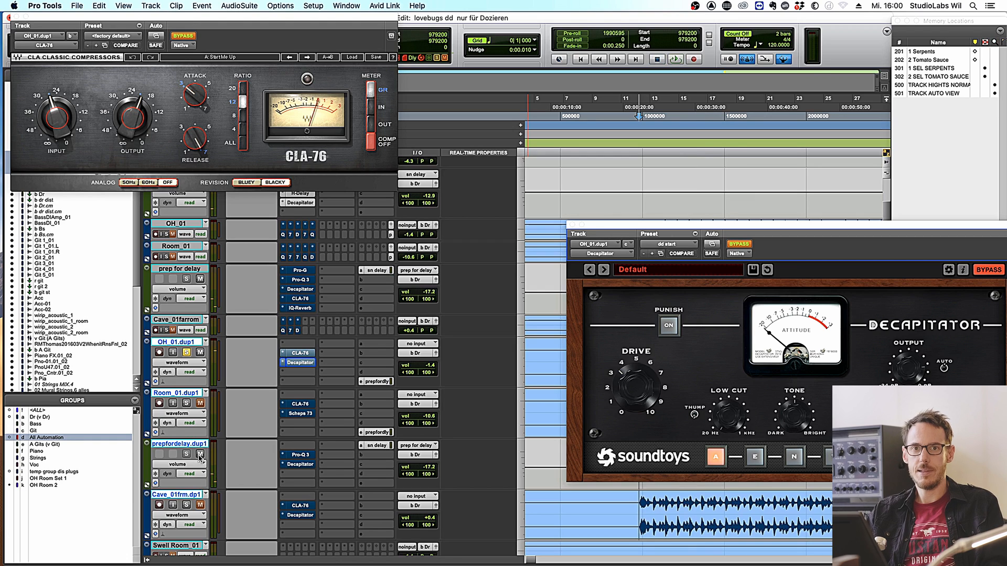
pyautogui.press('space')
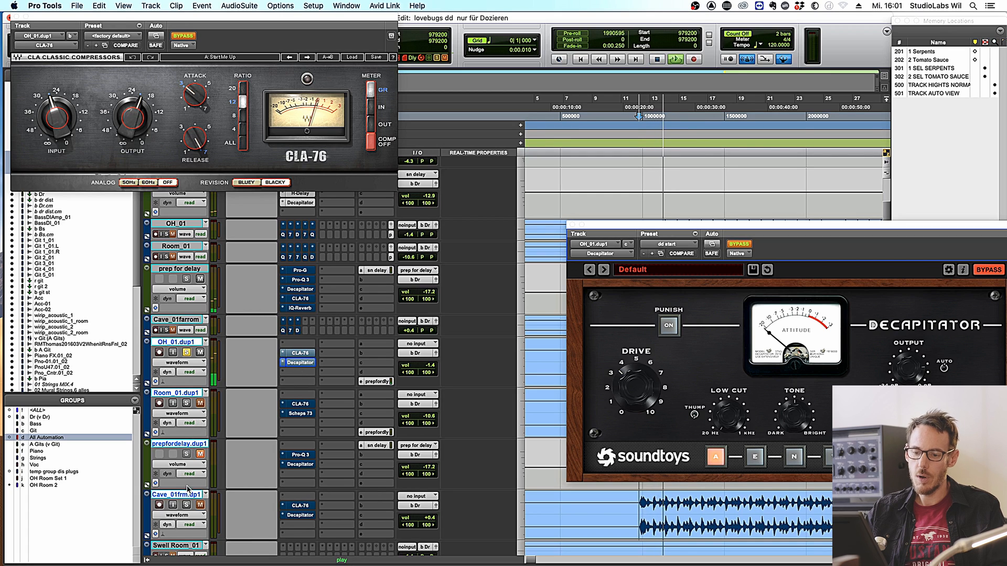
pyautogui.click(186, 403)
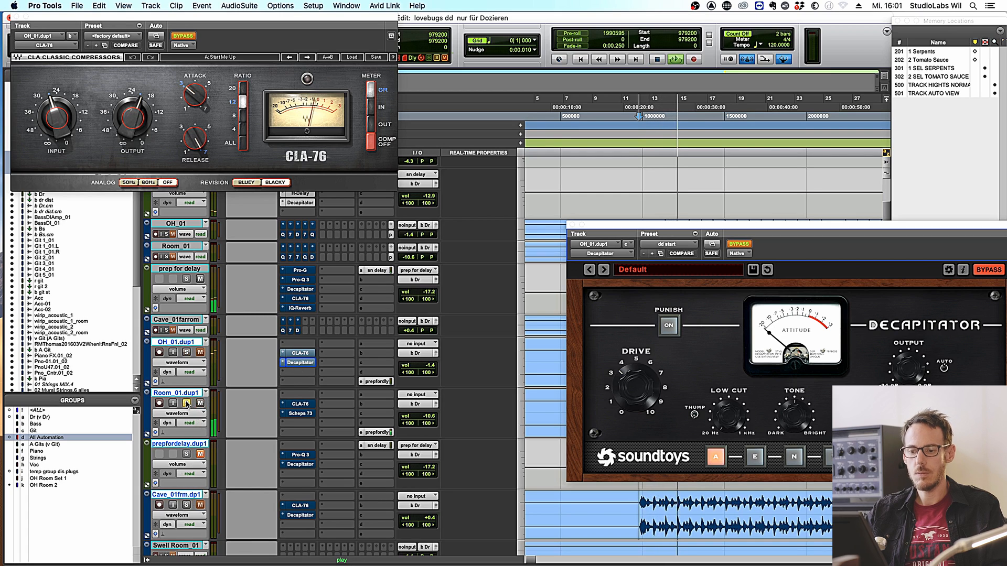
pyautogui.click(186, 505)
pyautogui.click(186, 403)
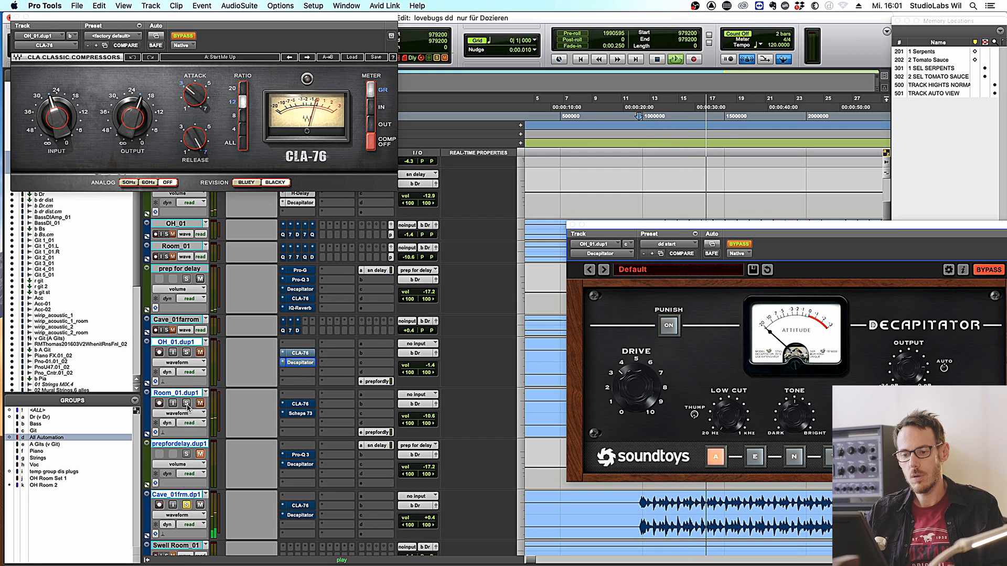
pyautogui.press('space')
# - Insert FabFilter Pro-Q 3 in Room_01.dup1's first insert slot and bring its window into view
pyautogui.click(302, 395)
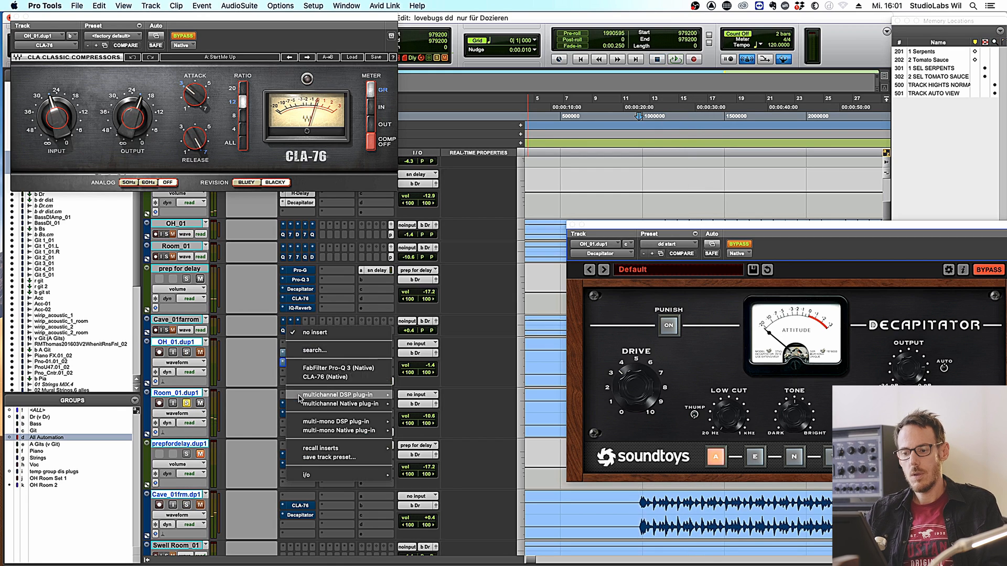
pyautogui.click(321, 367)
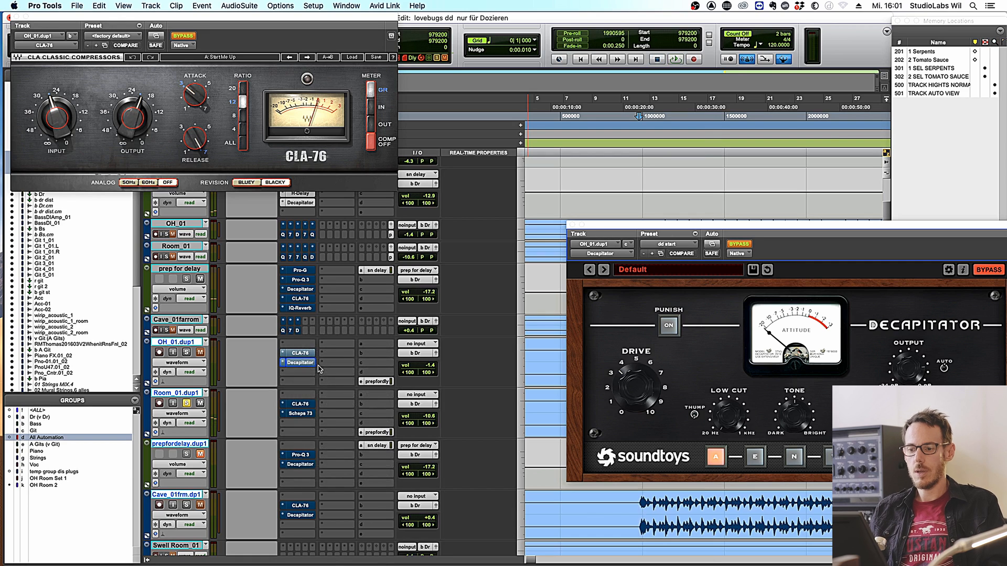
pyautogui.moveTo(706, 231); pyautogui.dragTo(431, 116)
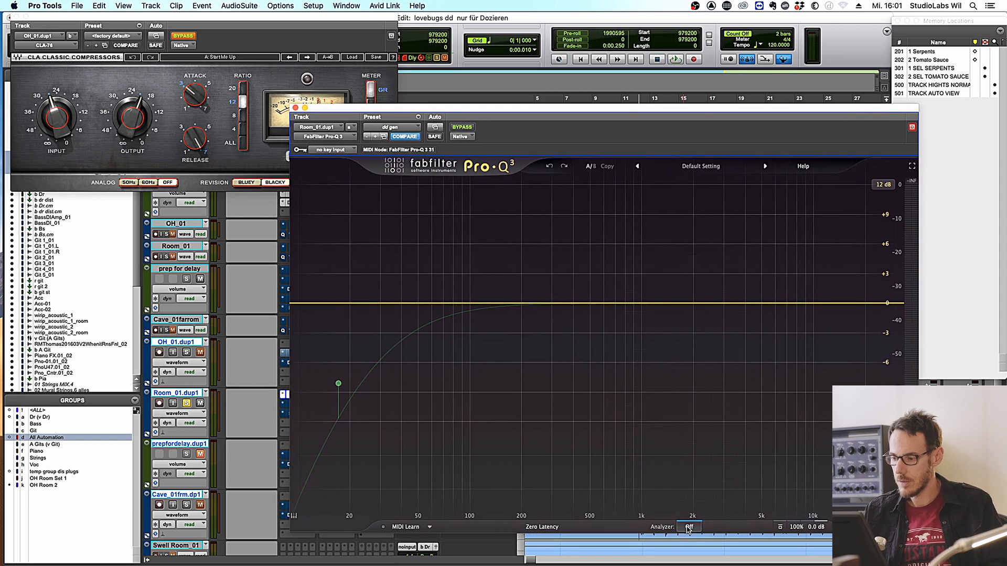
pyautogui.click(688, 527)
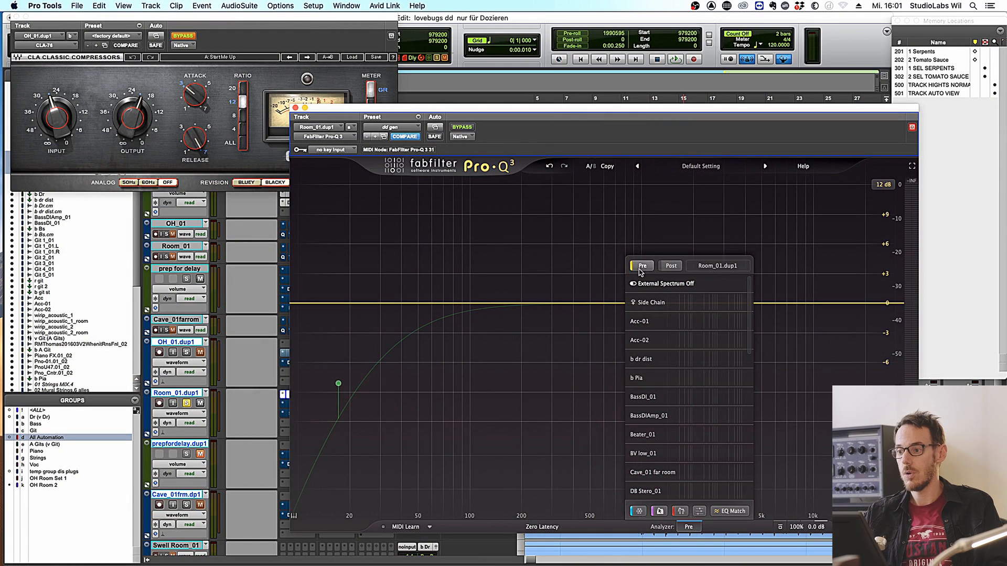
pyautogui.click(639, 269)
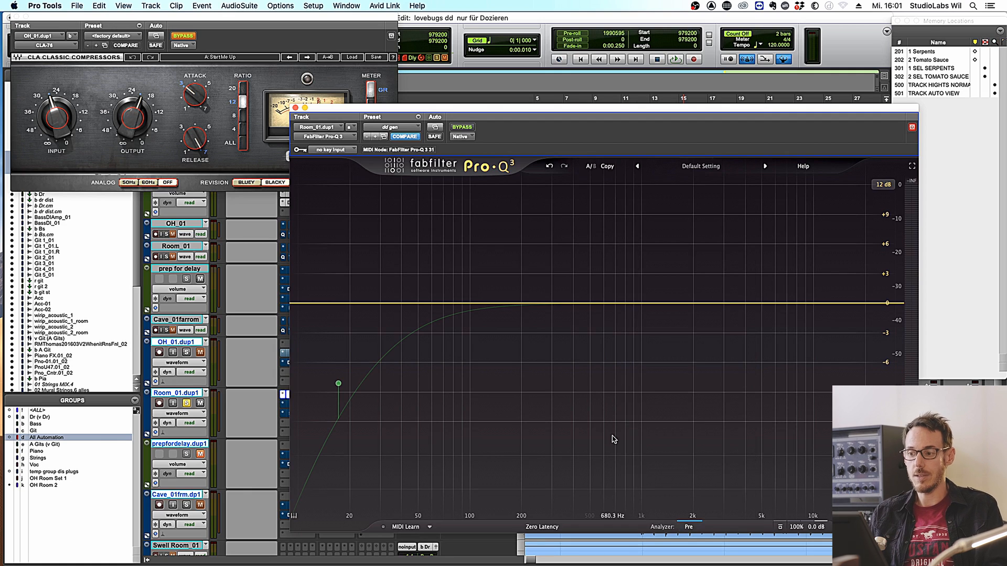
pyautogui.press('space')
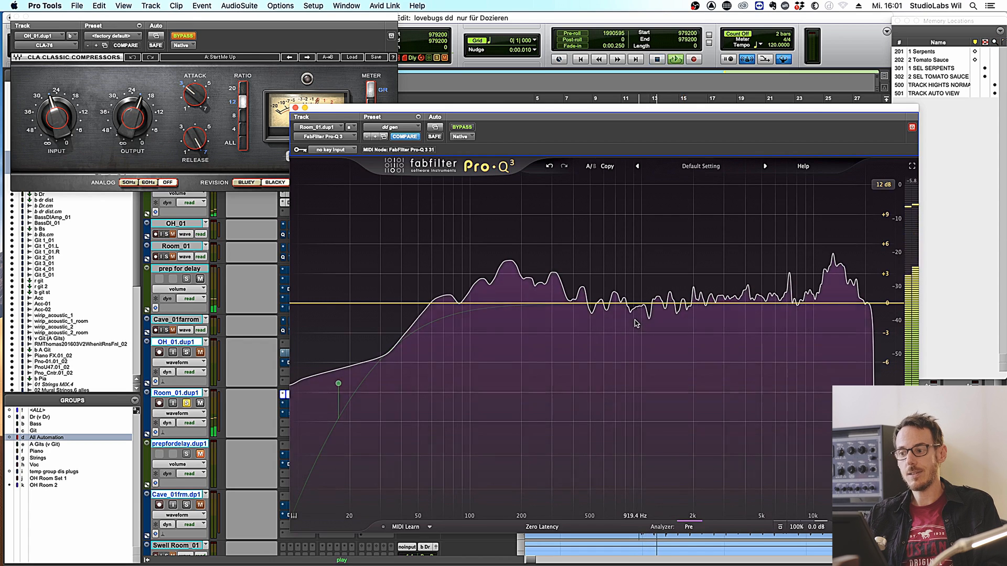
pyautogui.press('space')
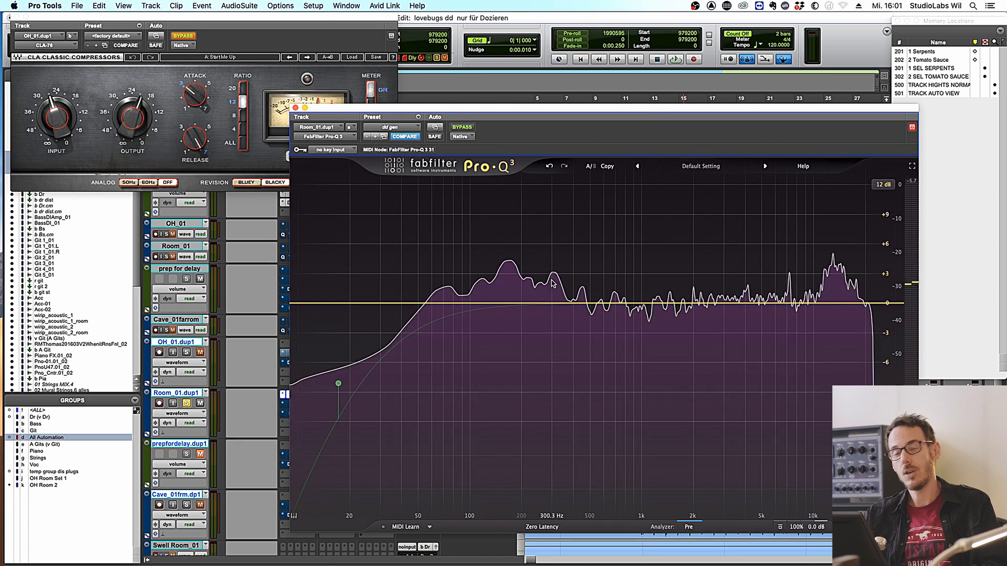
pyautogui.moveTo(552, 283)
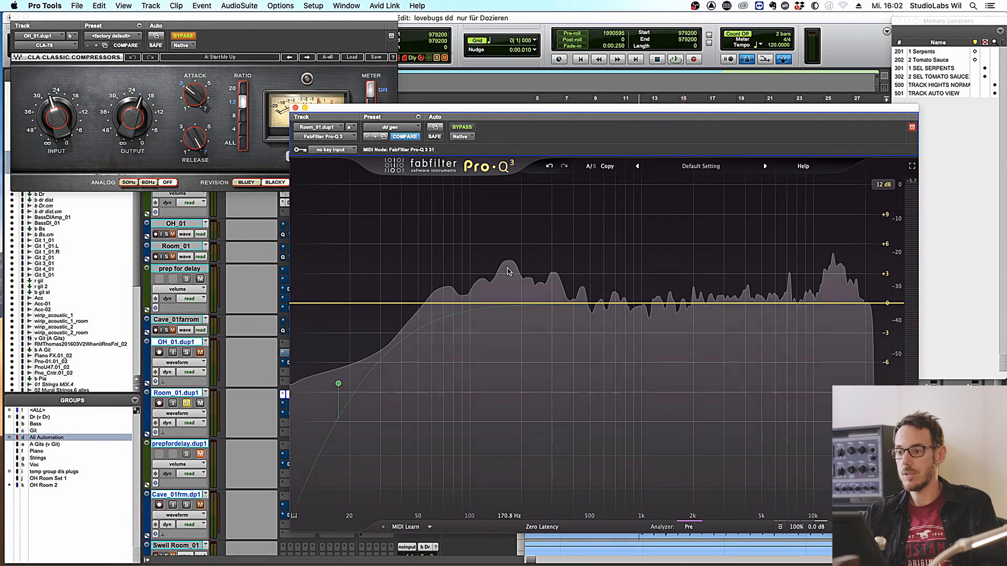
pyautogui.moveTo(507, 272); pyautogui.dragTo(506, 271)
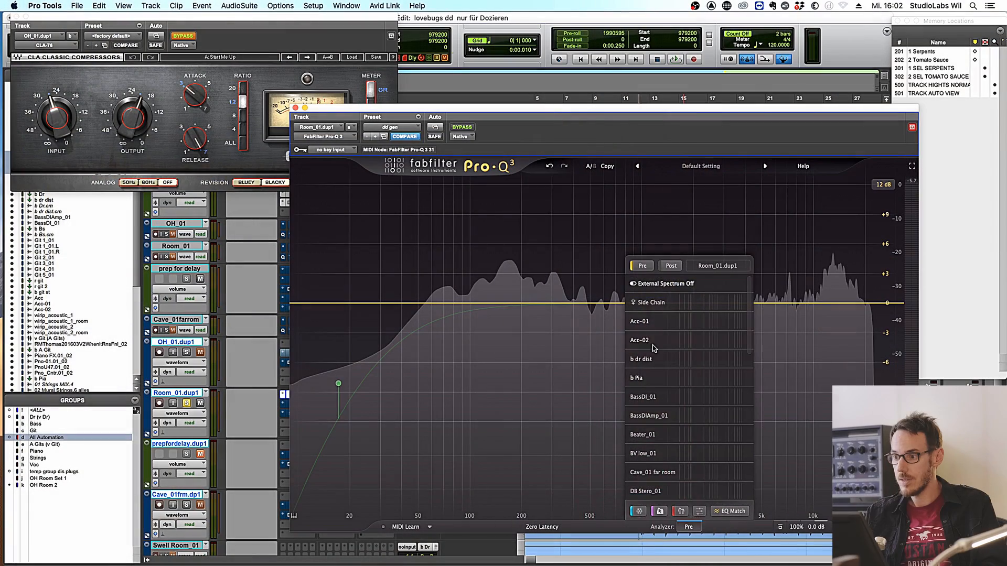
pyautogui.click(643, 266)
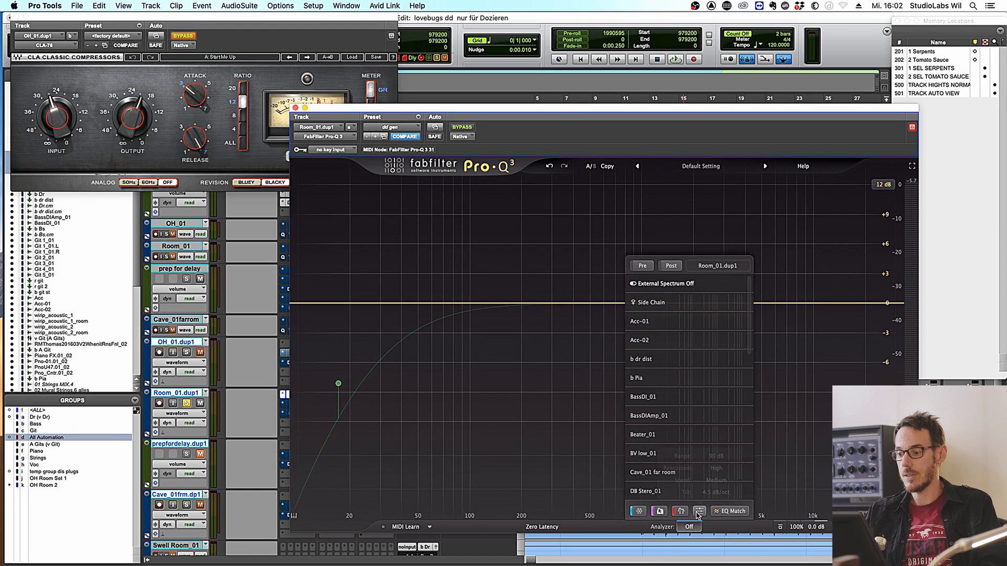
pyautogui.moveTo(373, 384)
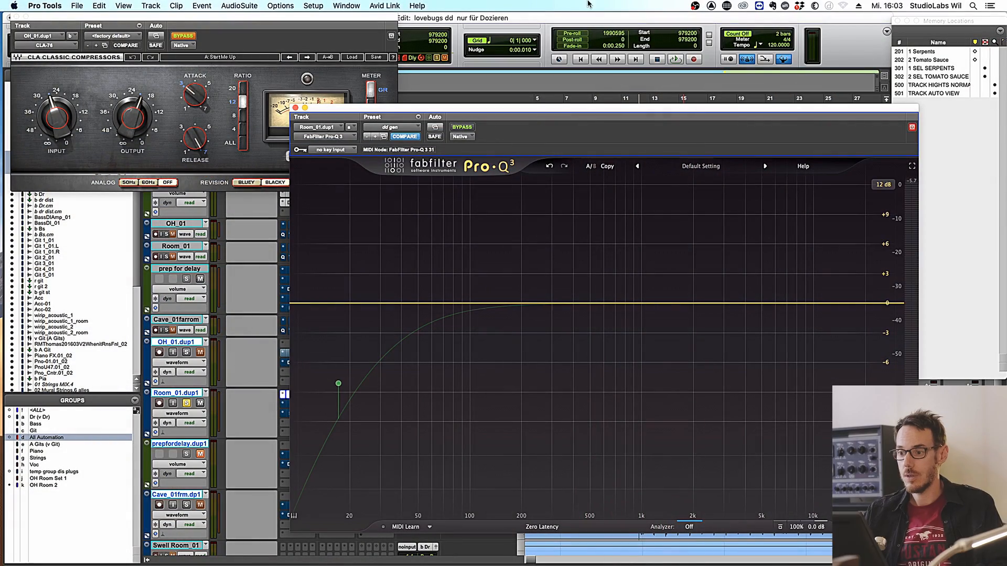
pyautogui.press('space')
# - Sweep a boosted Pro-Q 3 bell to find resonances, then turn it into cuts near 270 Hz and 640 Hz
pyautogui.moveTo(547, 304); pyautogui.dragTo(587, 234)
pyautogui.moveTo(591, 152); pyautogui.dragTo(604, 60)
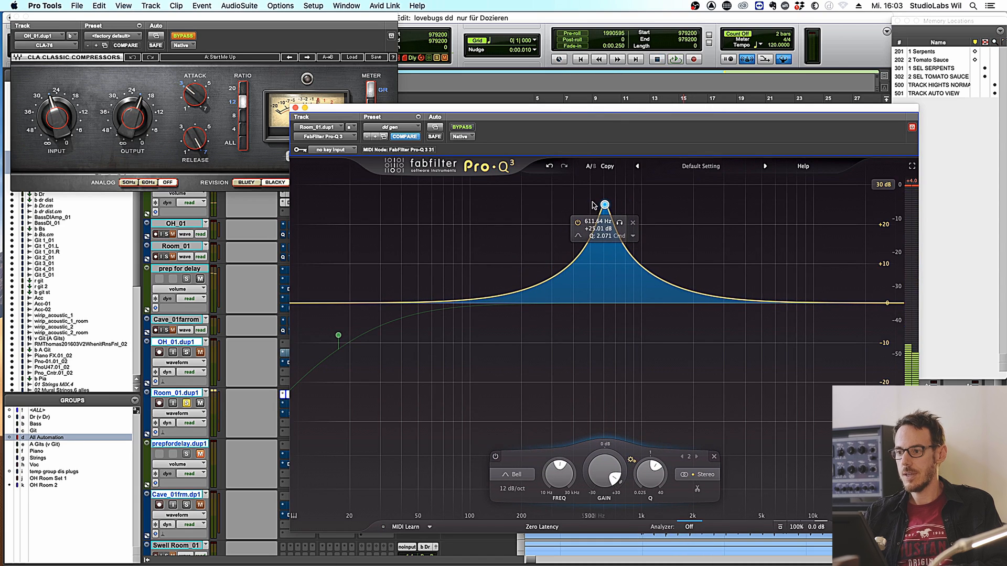
pyautogui.moveTo(604, 205); pyautogui.dragTo(609, 334)
pyautogui.press('space')
pyautogui.moveTo(545, 315); pyautogui.dragTo(537, 315)
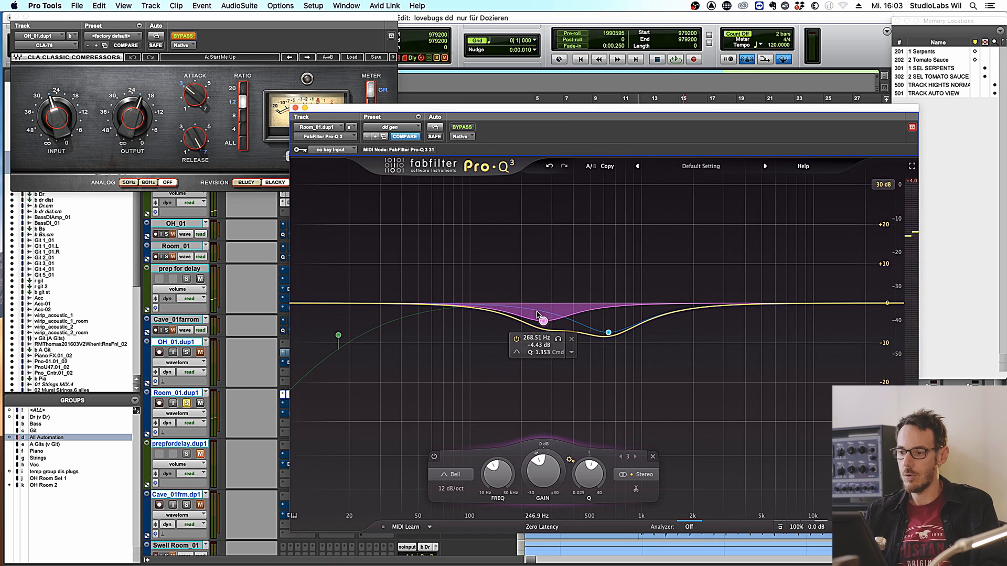
pyautogui.click(608, 333)
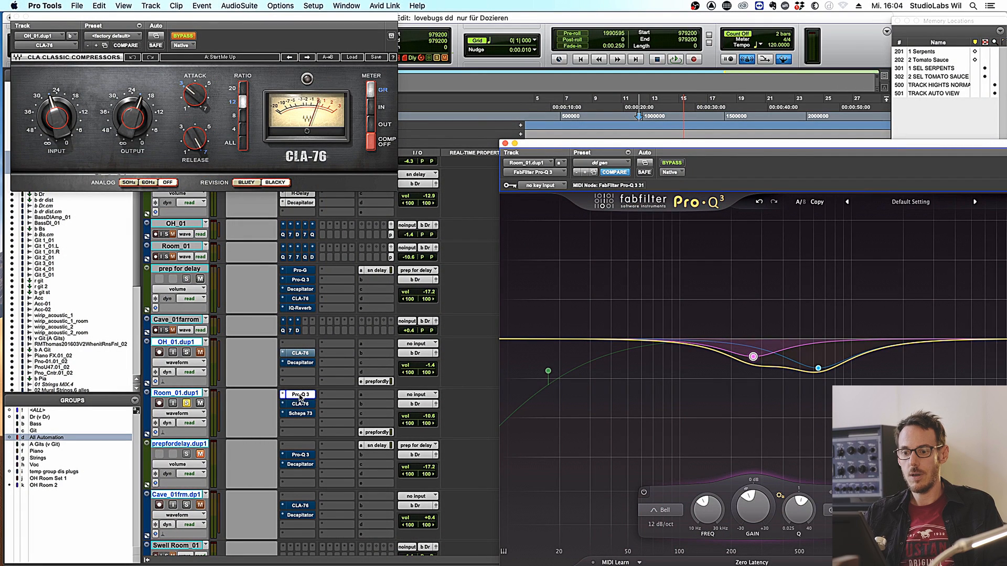
# - Add a second FabFilter Pro-Q 3 in Room_01.dup1's next insert slot, window fully visible
pyautogui.moveTo(299, 418); pyautogui.dragTo(297, 424)
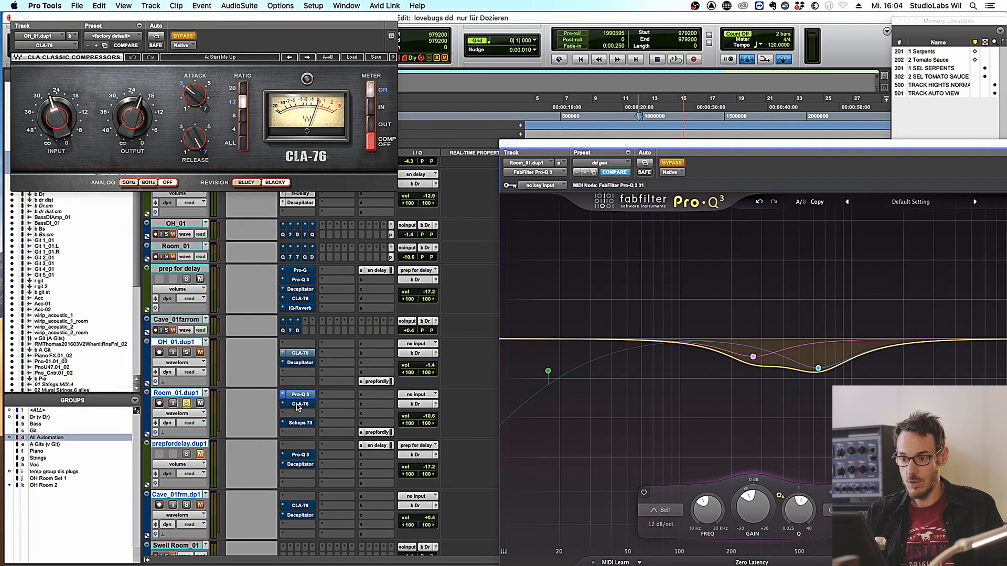
pyautogui.click(298, 405)
pyautogui.click(313, 377)
pyautogui.moveTo(688, 142); pyautogui.dragTo(477, 70)
pyautogui.press('space')
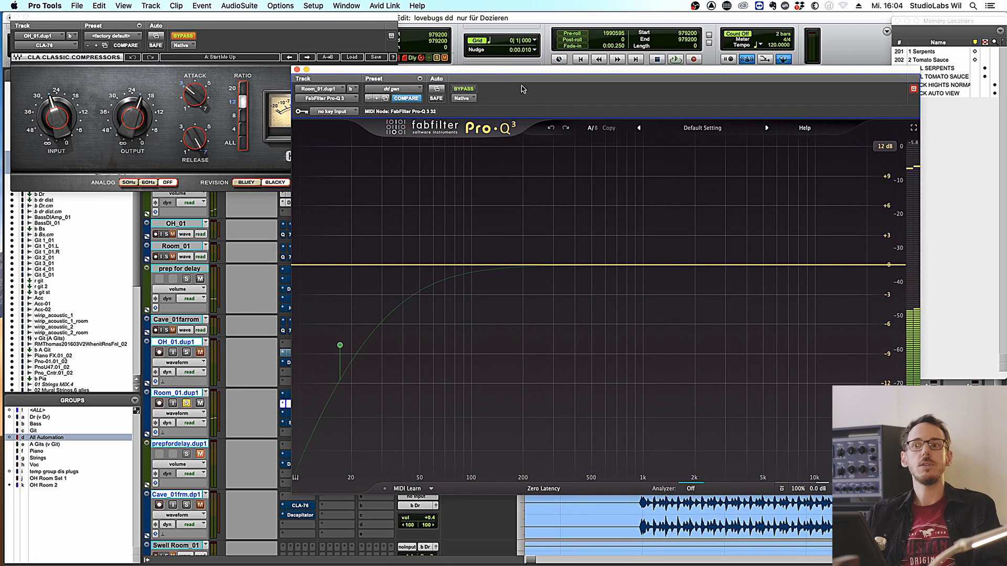
# - Boost about +3.6 dB near 3.2 kHz and +2.85 dB at 52 Hz, then keep the window open and aside
pyautogui.moveTo(715, 263); pyautogui.dragTo(730, 229)
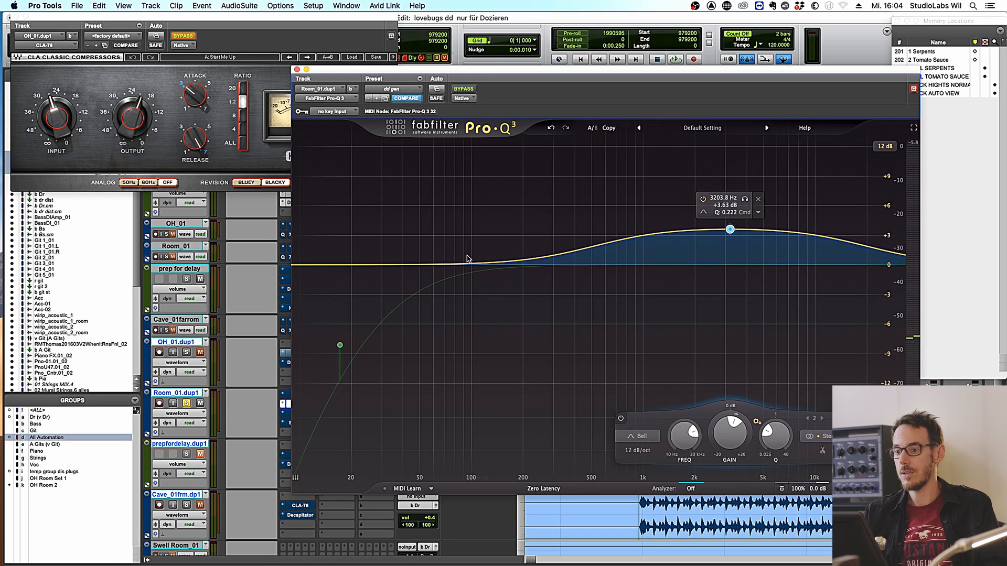
pyautogui.moveTo(421, 264); pyautogui.dragTo(423, 237)
pyautogui.press('space')
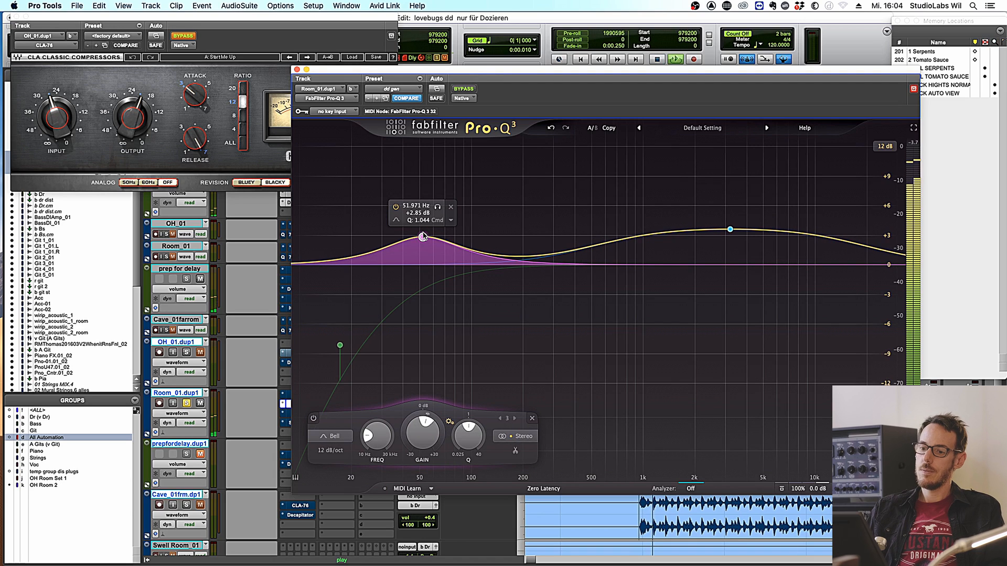
pyautogui.moveTo(478, 88); pyautogui.dragTo(484, 85)
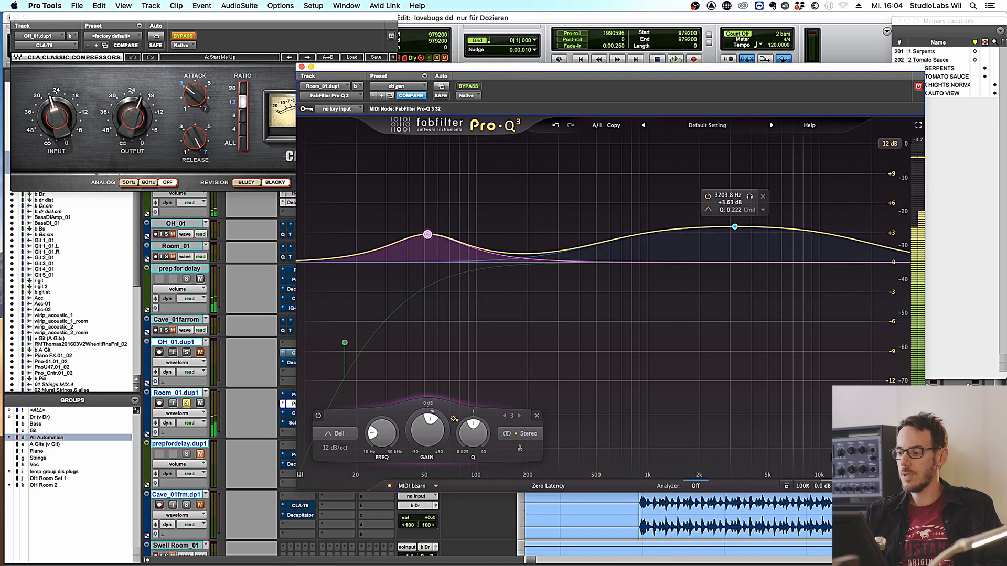
pyautogui.moveTo(814, 442)
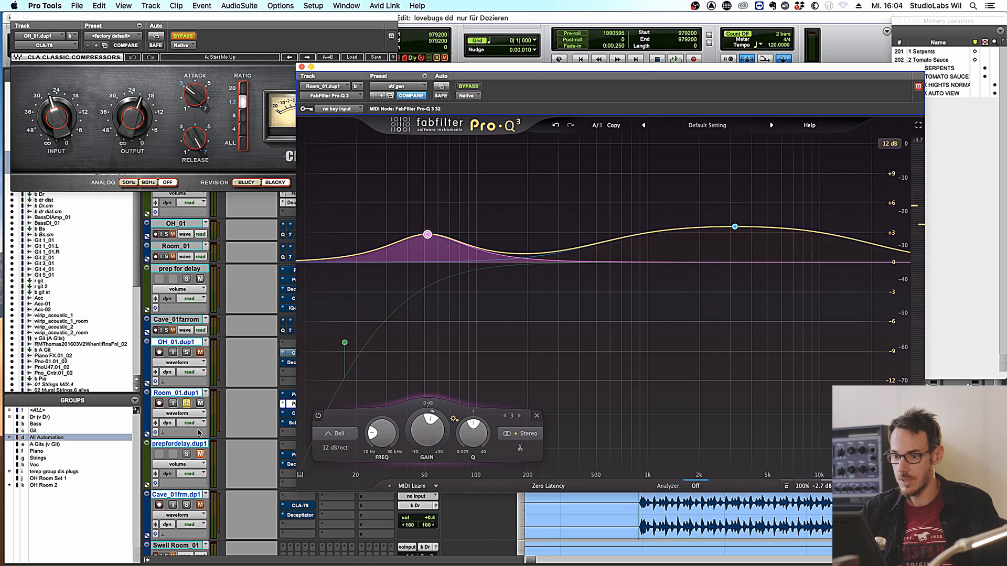
pyautogui.click(918, 86)
pyautogui.moveTo(859, 67); pyautogui.dragTo(970, 34)
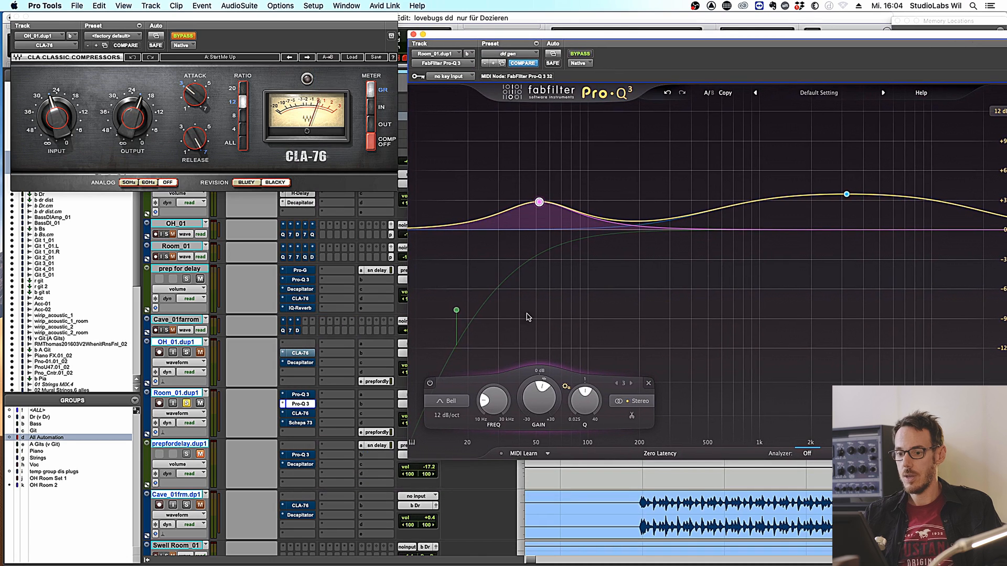
# - Open the first Pro-Q 3 above the second and take it out of bypass
pyautogui.click(301, 399)
pyautogui.moveTo(565, 33); pyautogui.dragTo(243, 10)
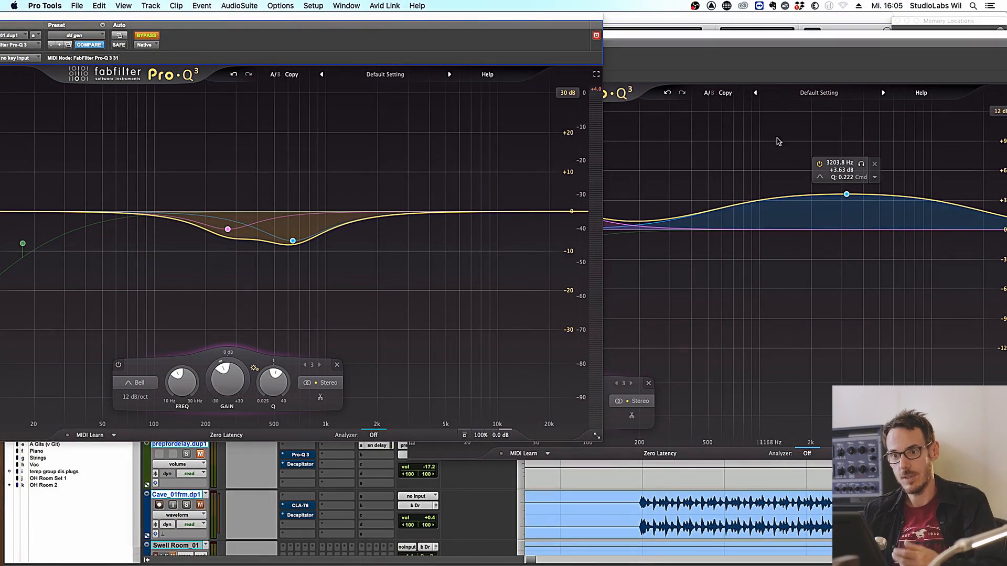
pyautogui.moveTo(626, 37); pyautogui.dragTo(624, 191)
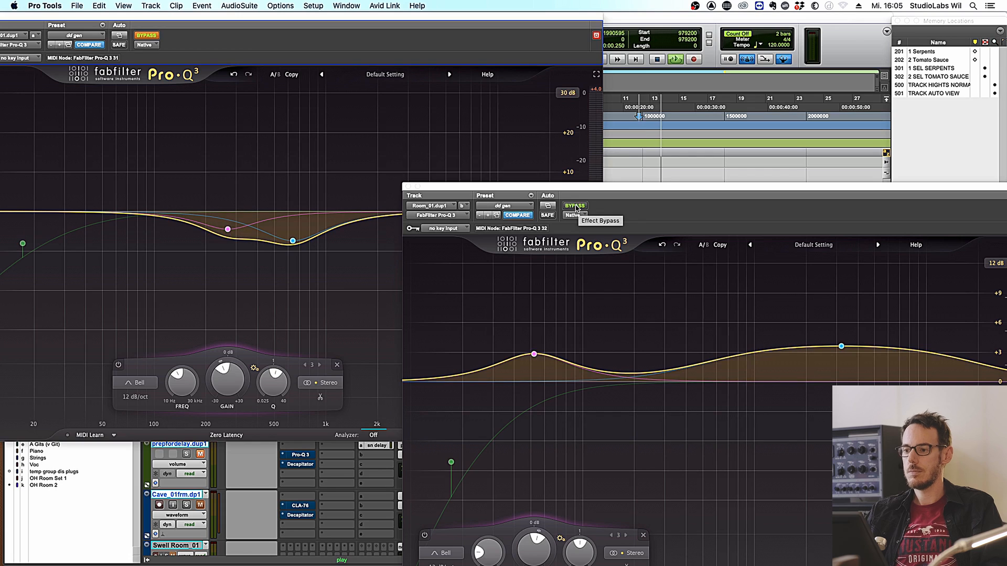
pyautogui.click(152, 36)
pyautogui.click(152, 36)
# - Add a roughly +4 dB boost near 3.4 kHz while playing back, then move the window off the mixer
pyautogui.press('space')
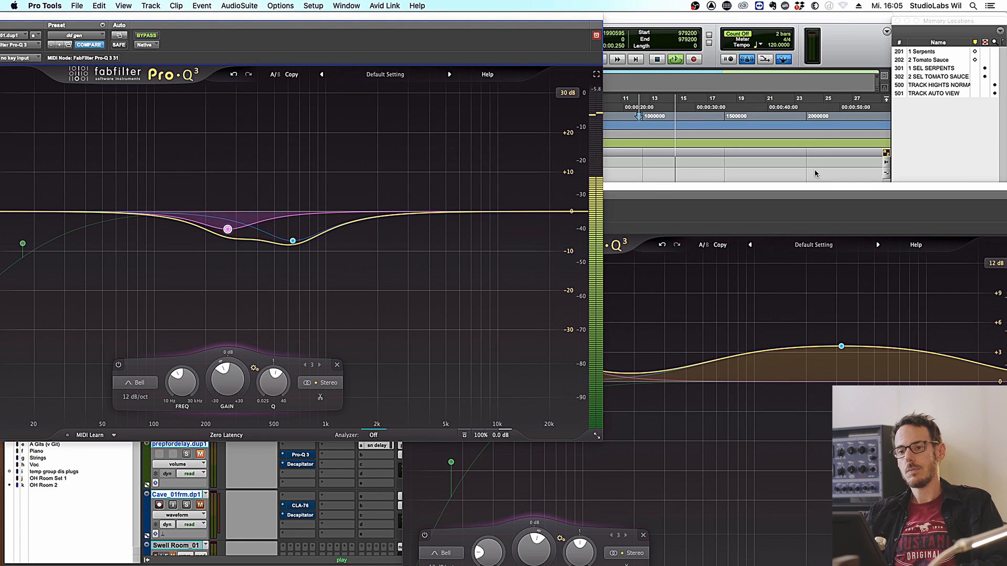
pyautogui.moveTo(324, 18); pyautogui.dragTo(330, 20)
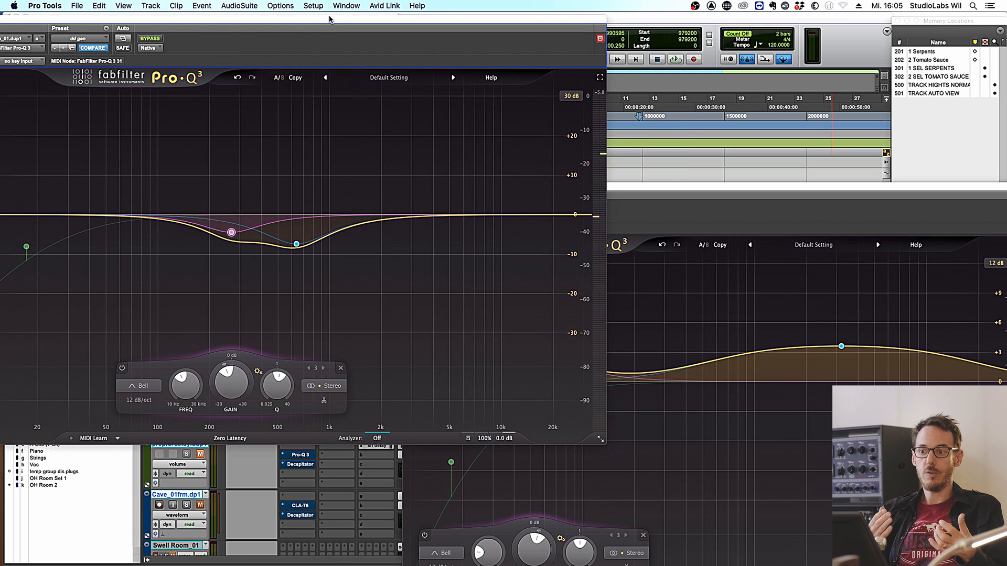
pyautogui.moveTo(424, 218); pyautogui.dragTo(421, 199)
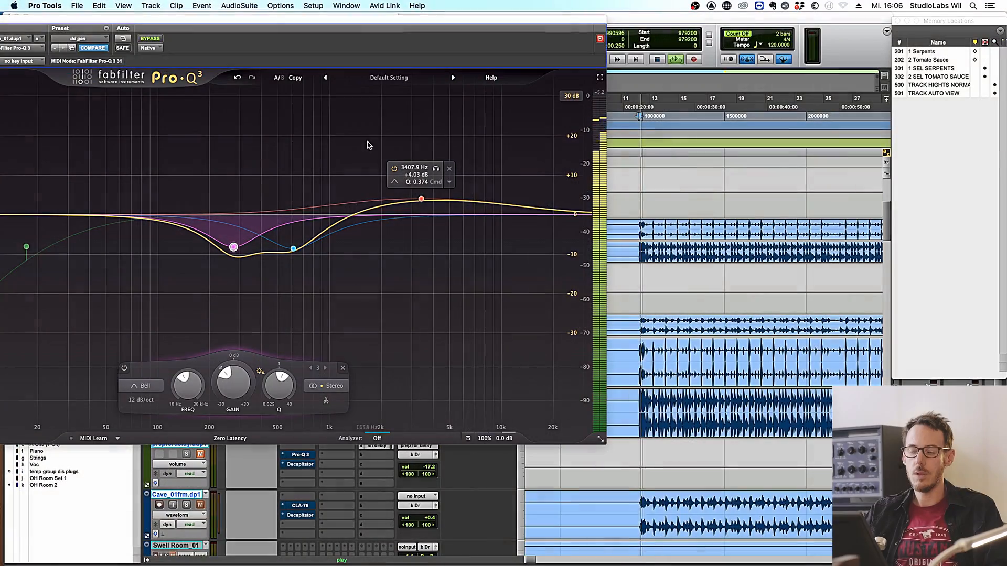
pyautogui.moveTo(272, 22); pyautogui.dragTo(608, 108)
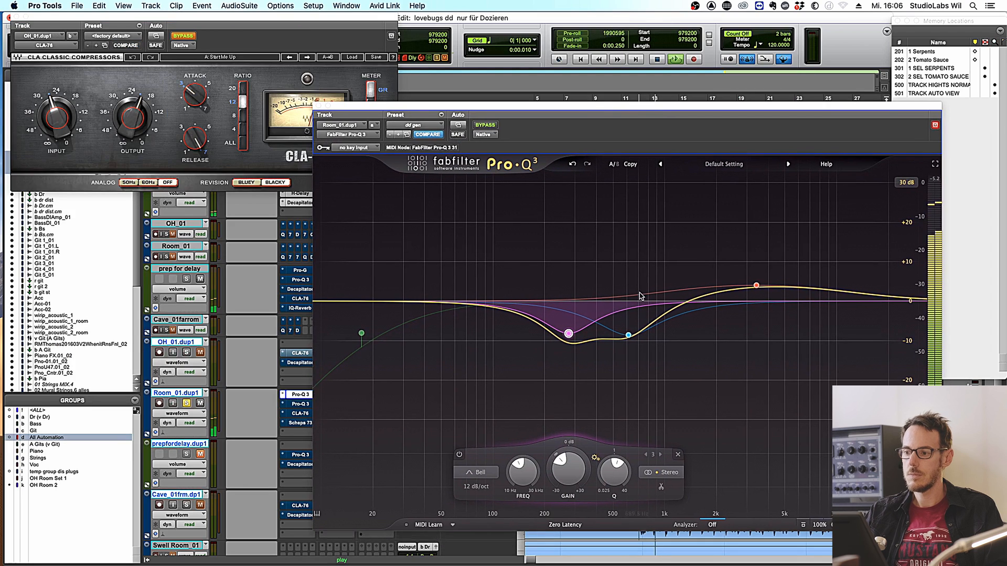
# - Make the upper Pro-Q 3 cut shallower near 450 Hz and return the high band to about 0 dB
pyautogui.moveTo(627, 335); pyautogui.dragTo(562, 324)
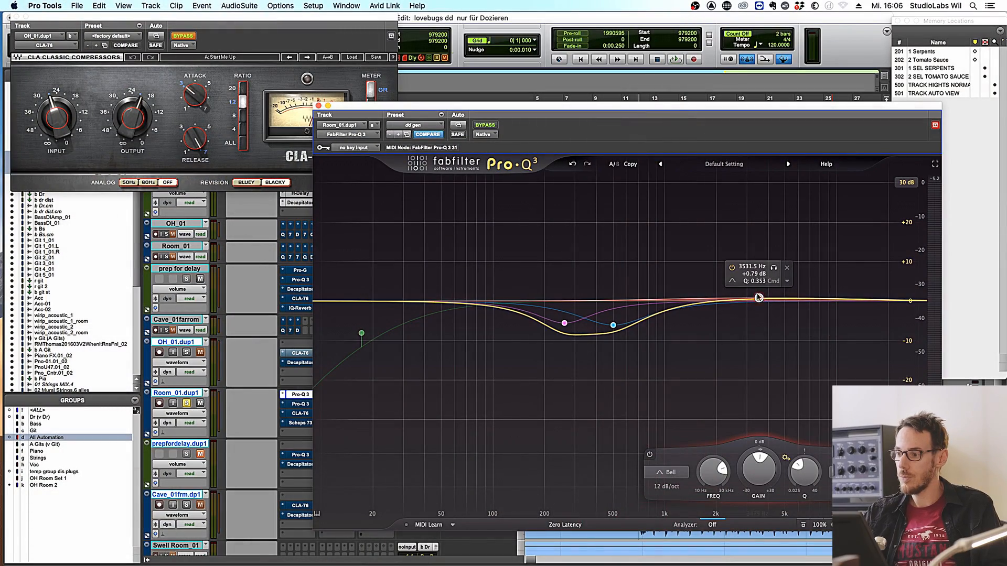
pyautogui.moveTo(759, 298)
pyautogui.mouseDown()
pyautogui.moveTo(745, 281)
pyautogui.moveTo(749, 301)
pyautogui.mouseUp()
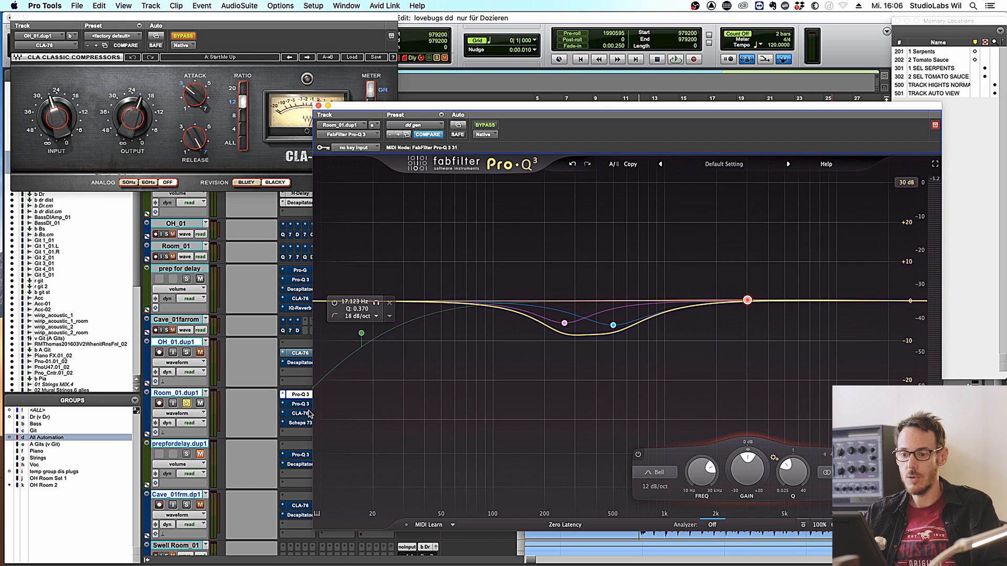
# - Insert Scheps 73 on Room_01.dup1 by searching 'schep' in a free insert slot
pyautogui.click(283, 424)
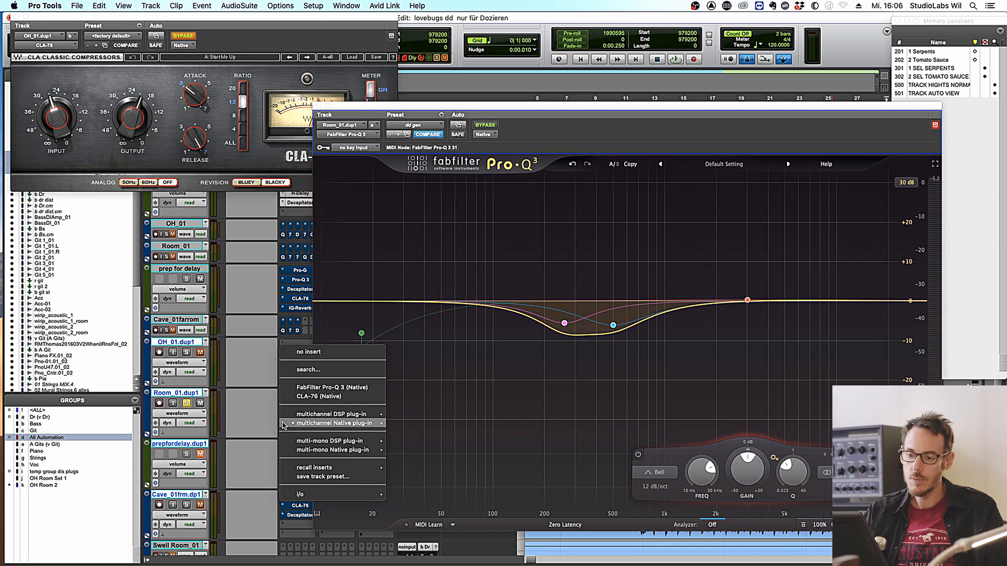
pyautogui.click(303, 357)
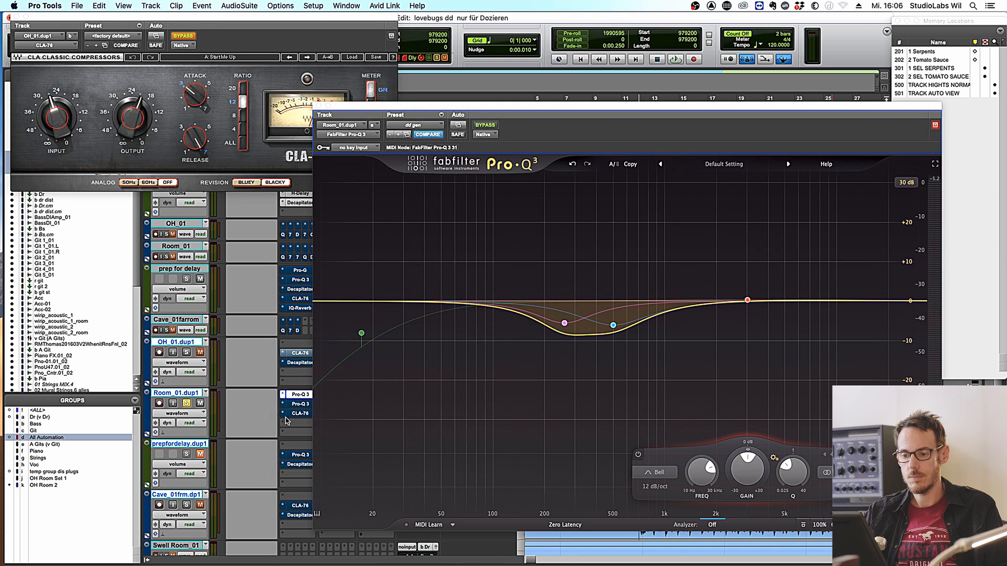
pyautogui.click(294, 426)
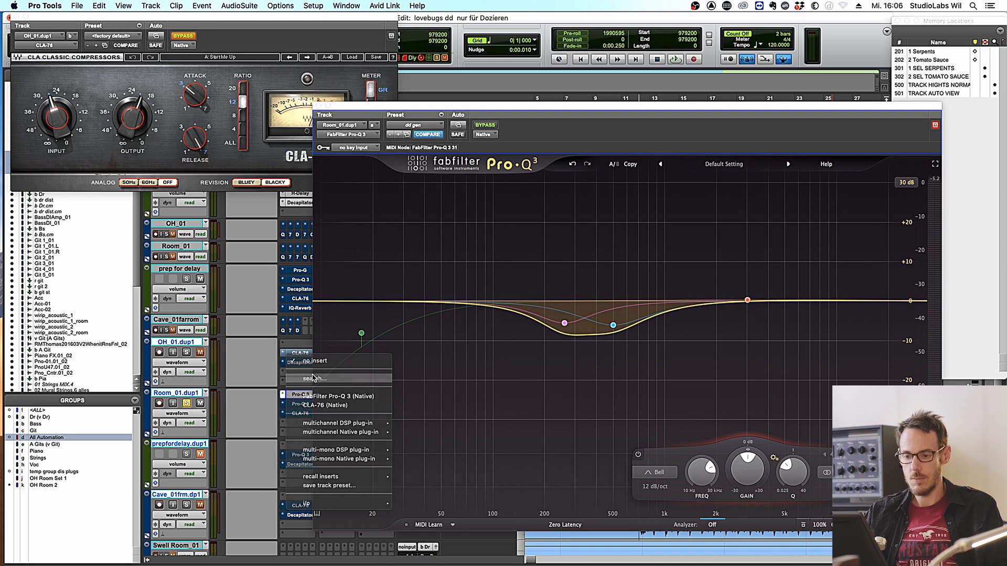
pyautogui.write('schep')
pyautogui.press('Return')
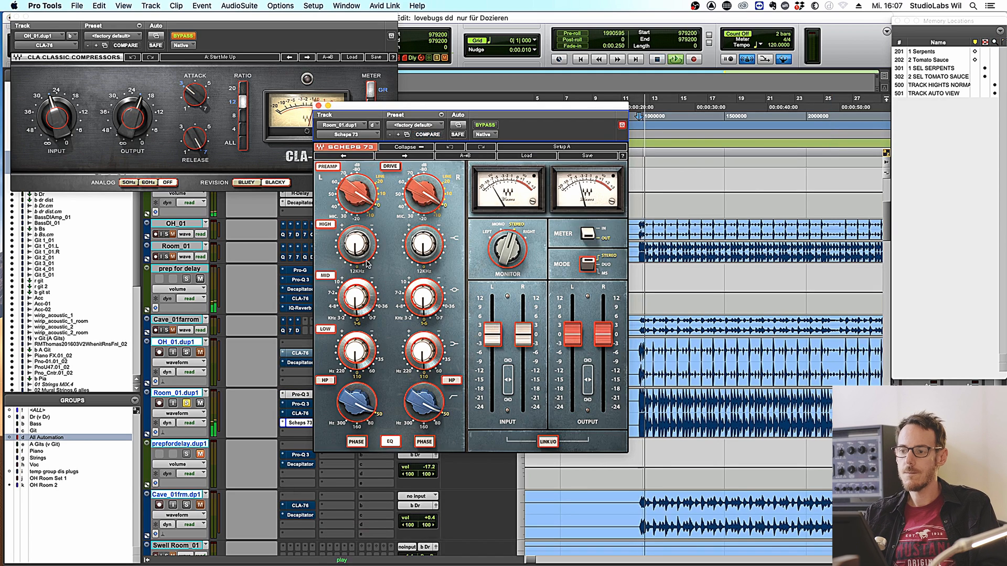
# - Boost the Scheps 73 highs, set the mid band to 4.8 kHz, adjust the lows, and compare with bypass
pyautogui.moveTo(357, 245); pyautogui.dragTo(357, 223)
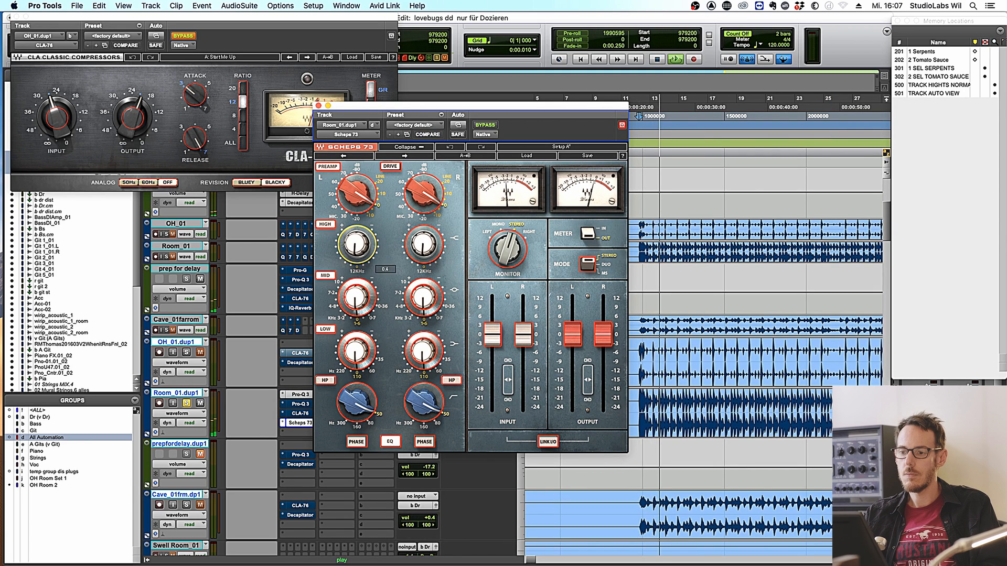
pyautogui.click(331, 307)
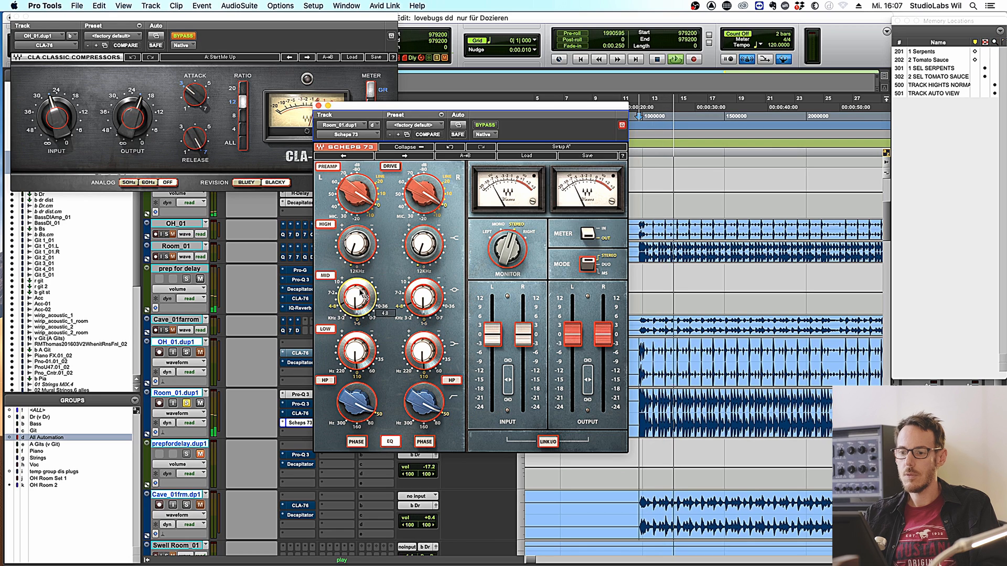
pyautogui.moveTo(378, 360); pyautogui.dragTo(378, 353)
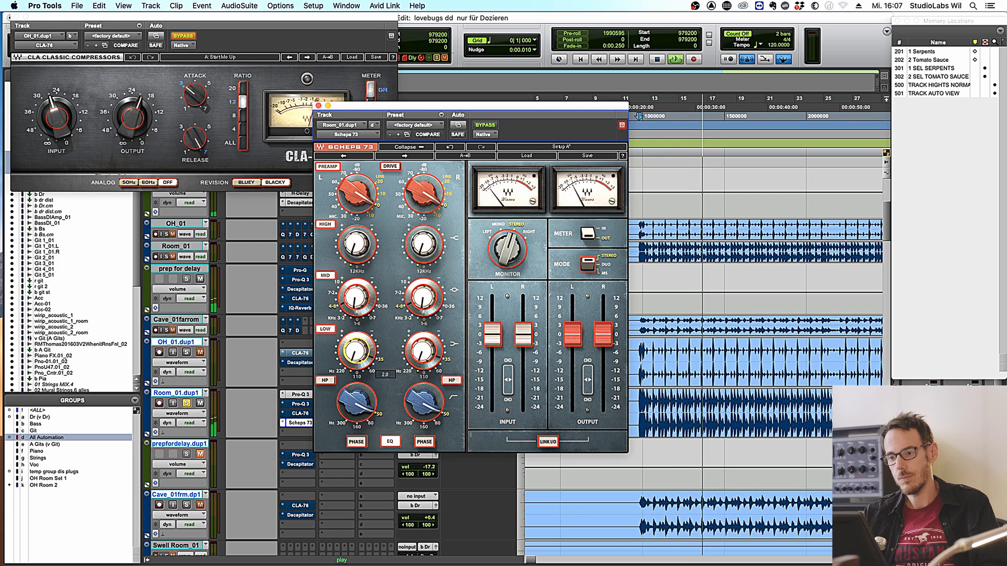
pyautogui.click(485, 126)
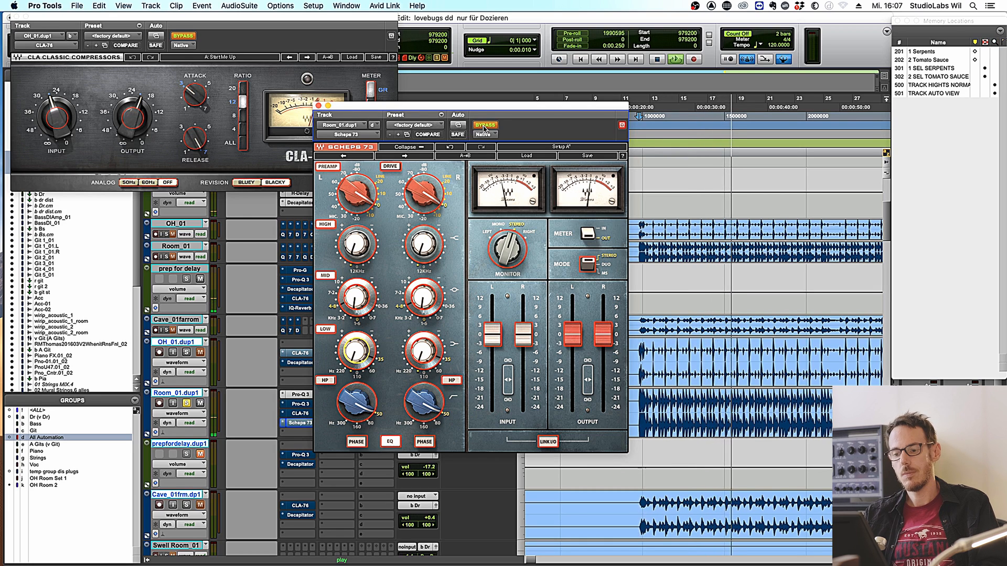
pyautogui.click(485, 128)
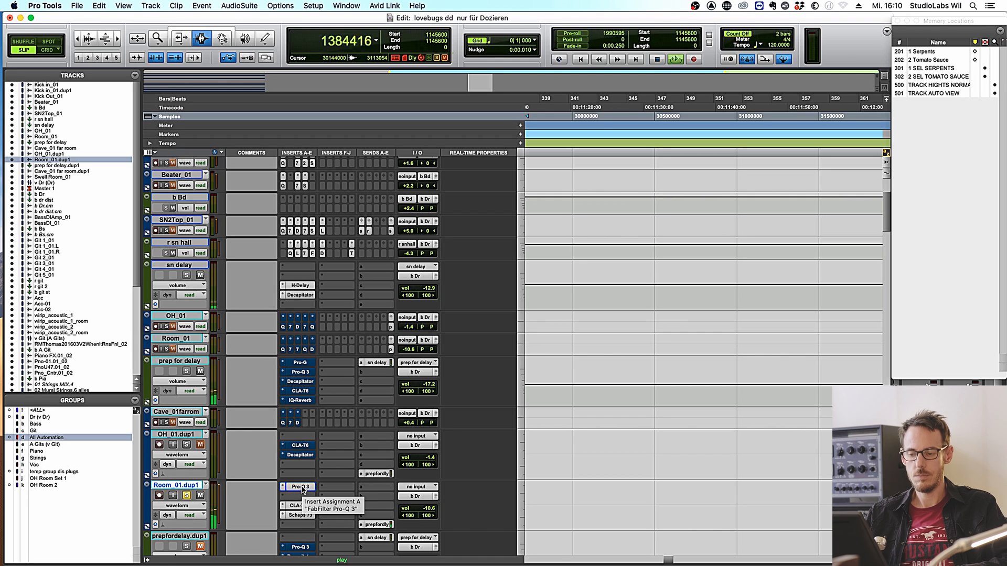
pyautogui.keyDown('shift'); pyautogui.keyDown('super'); pyautogui.click(302, 491); pyautogui.keyUp('super'); pyautogui.keyUp('shift')
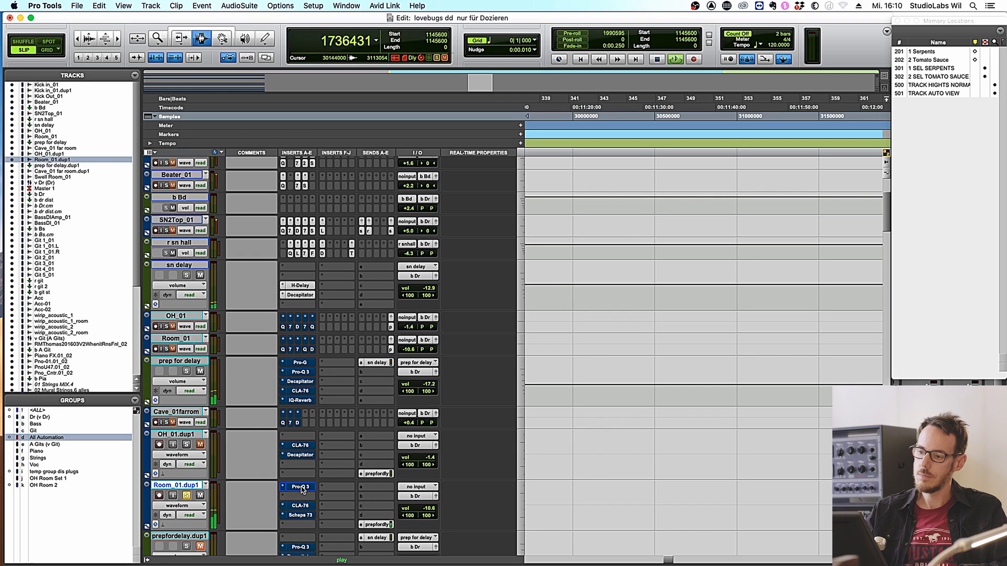
pyautogui.keyDown('shift'); pyautogui.keyDown('super'); pyautogui.click(302, 491); pyautogui.keyUp('super'); pyautogui.keyUp('shift')
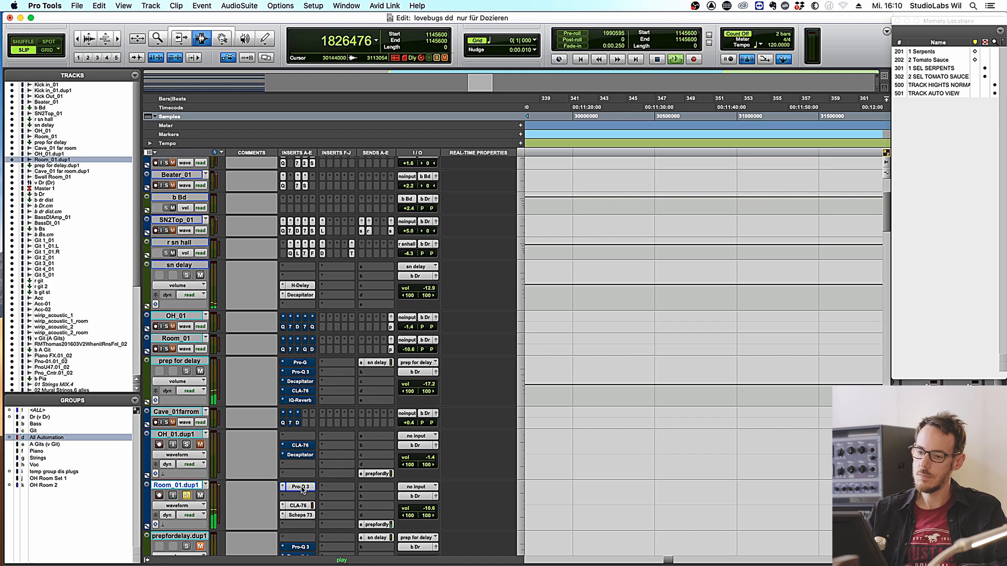
# - Bypass Room_01.dup1's plug-ins again and play back the track
pyautogui.keyDown('shift'); pyautogui.keyDown('super'); pyautogui.click(302, 490); pyautogui.keyUp('super'); pyautogui.keyUp('shift')
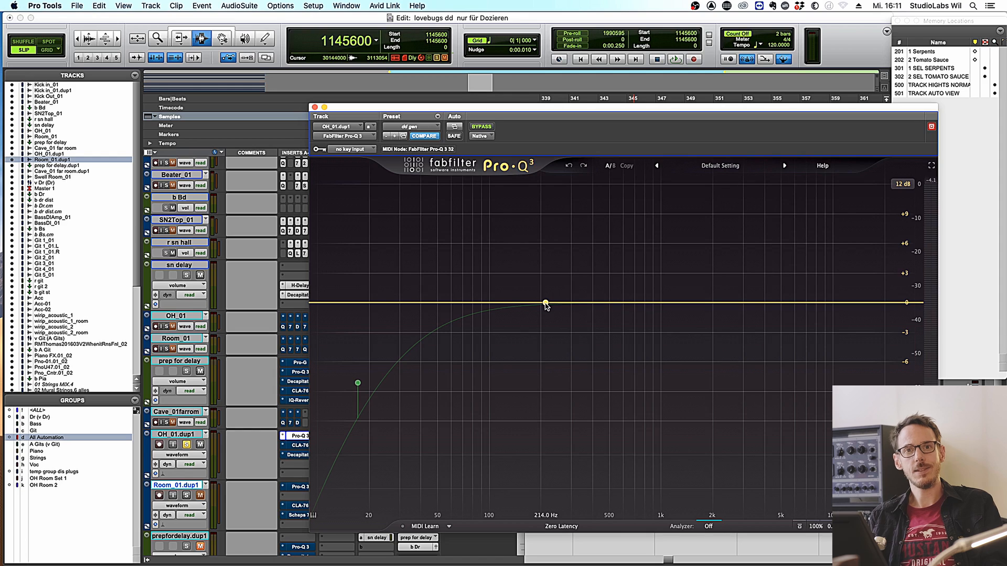
pyautogui.press('space')
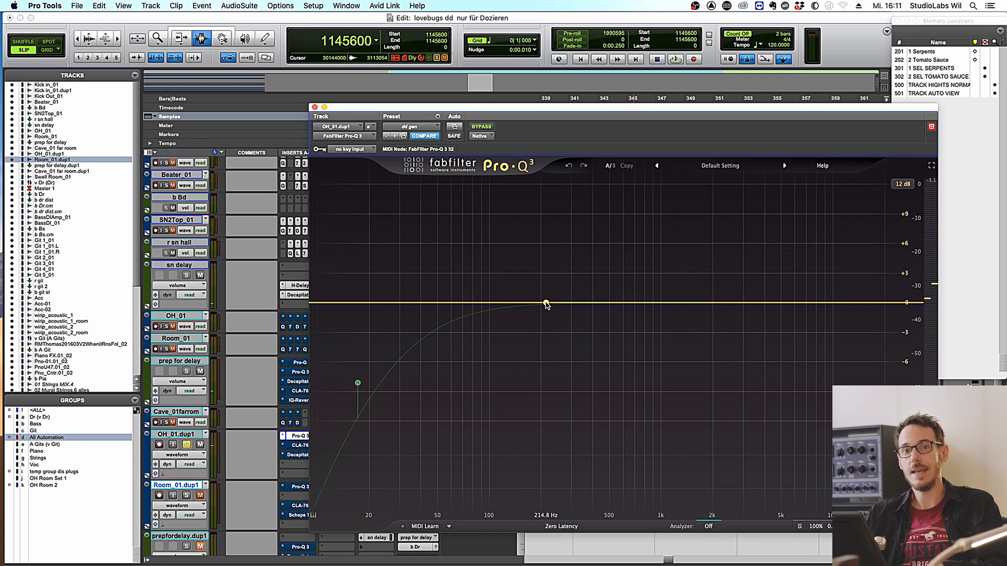
# - Add a narrow bell band in OH_01.dup1's Pro-Q 3 and cut it about 17 dB near 509 Hz
pyautogui.press('space')
pyautogui.moveTo(588, 303); pyautogui.dragTo(611, 77)
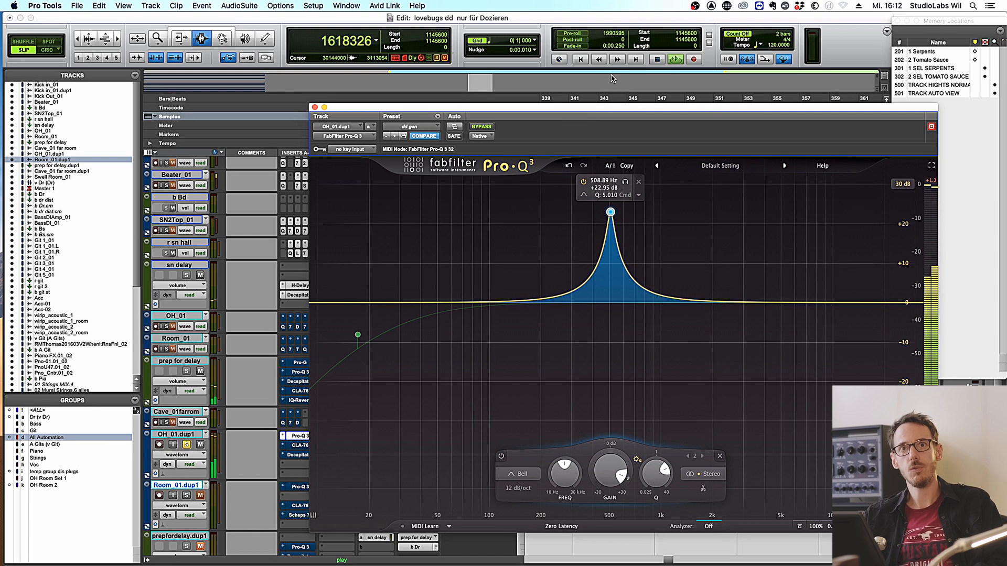
pyautogui.doubleClick(610, 468)
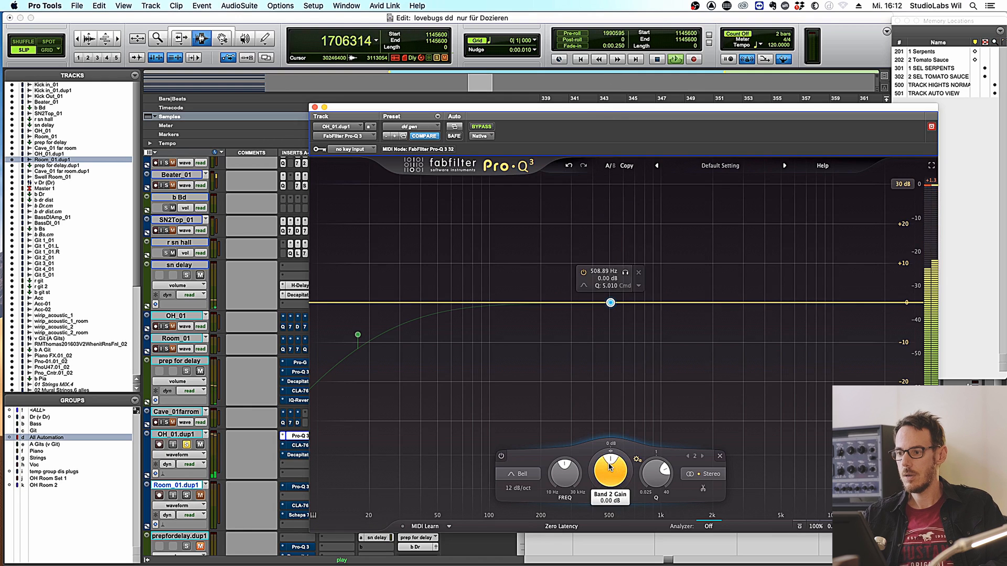
pyautogui.moveTo(609, 468); pyautogui.dragTo(592, 508)
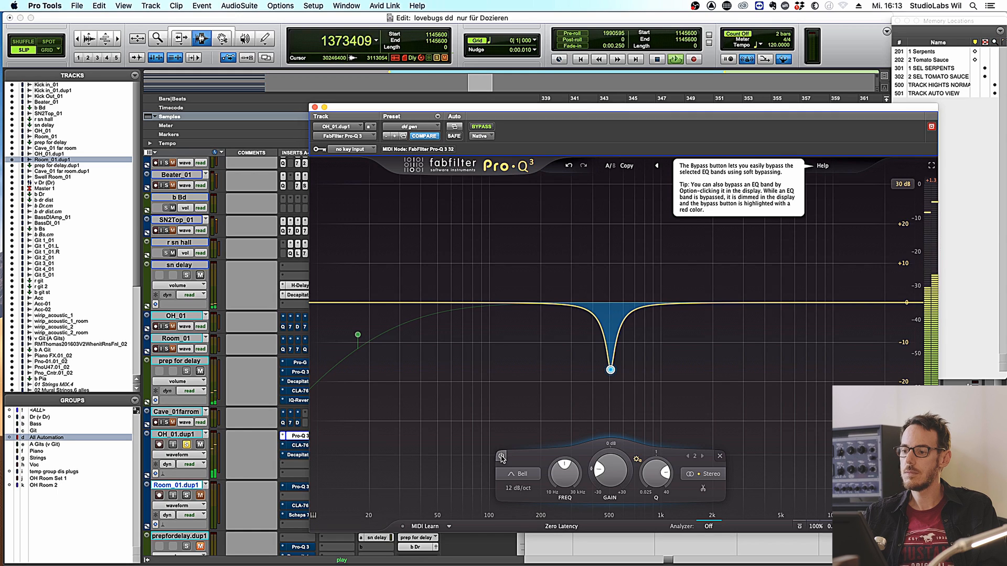
# - Toggle the 509 Hz notch band off, on and off again to compare, then stop playback
pyautogui.click(502, 457)
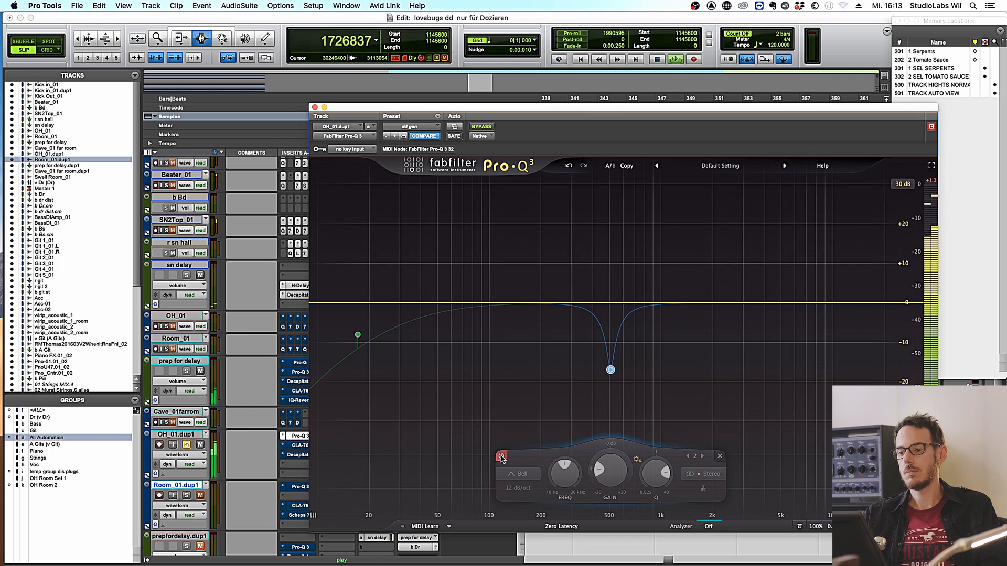
pyautogui.click(502, 457)
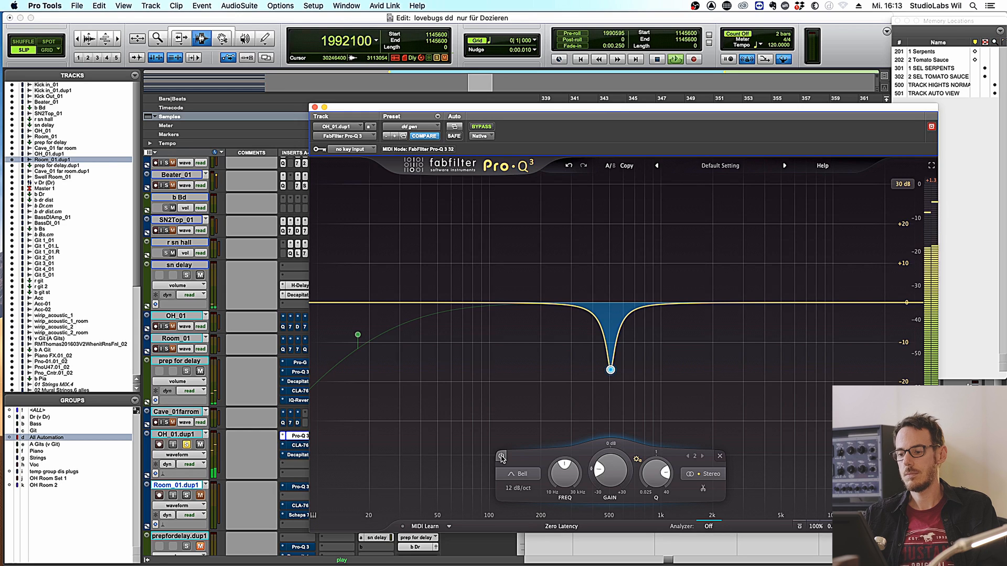
pyautogui.click(501, 456)
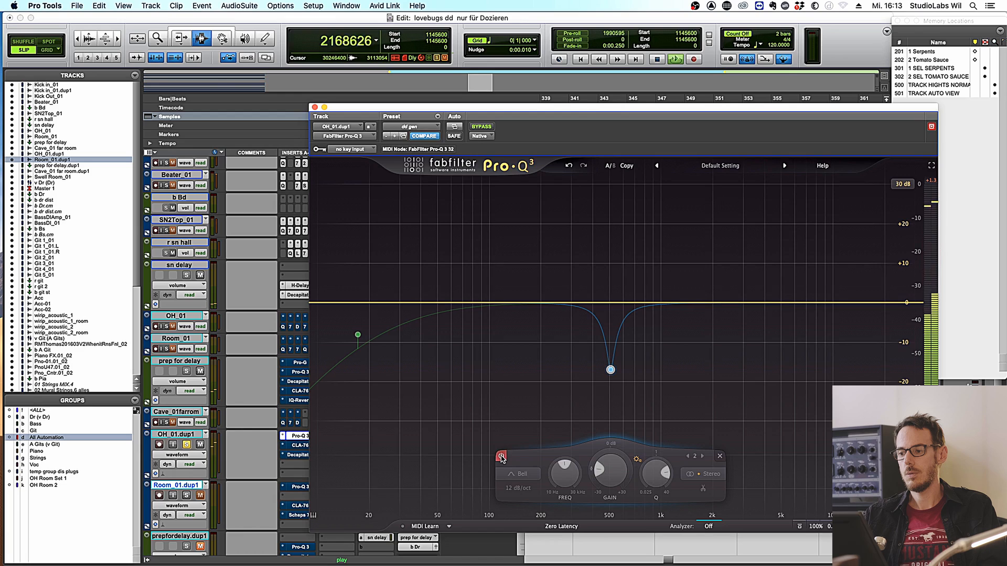
pyautogui.press('space')
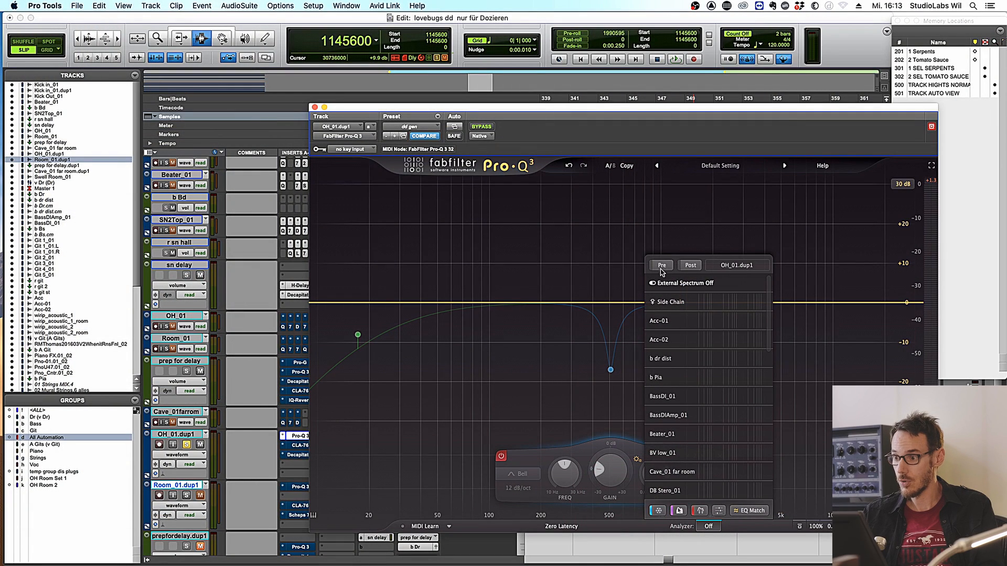
# - Set the Pro-Q 3 analyzer to Pre and watch the spectrum peaks near 161 Hz and 345 Hz during playback
pyautogui.click(661, 266)
pyautogui.press('space')
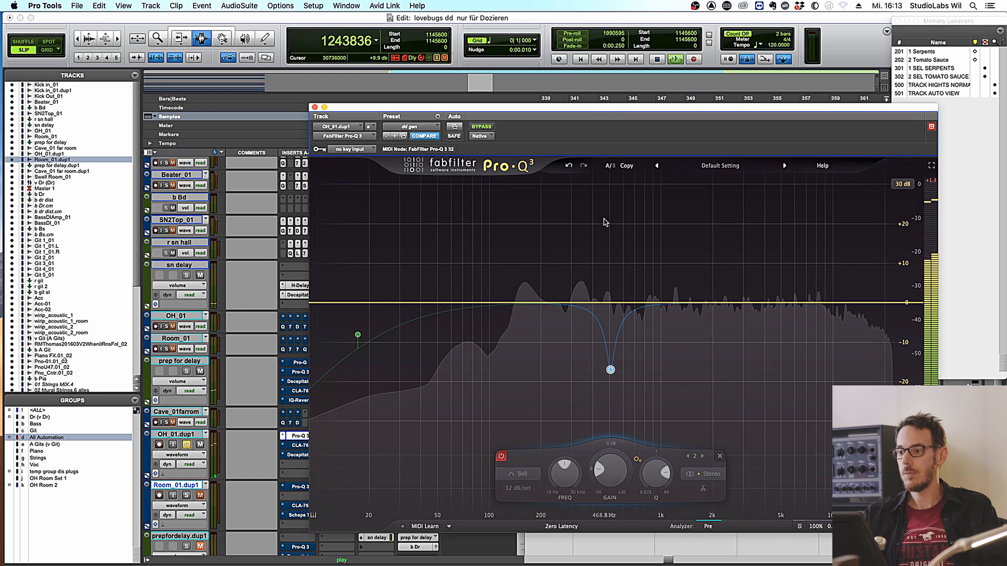
pyautogui.moveTo(611, 370)
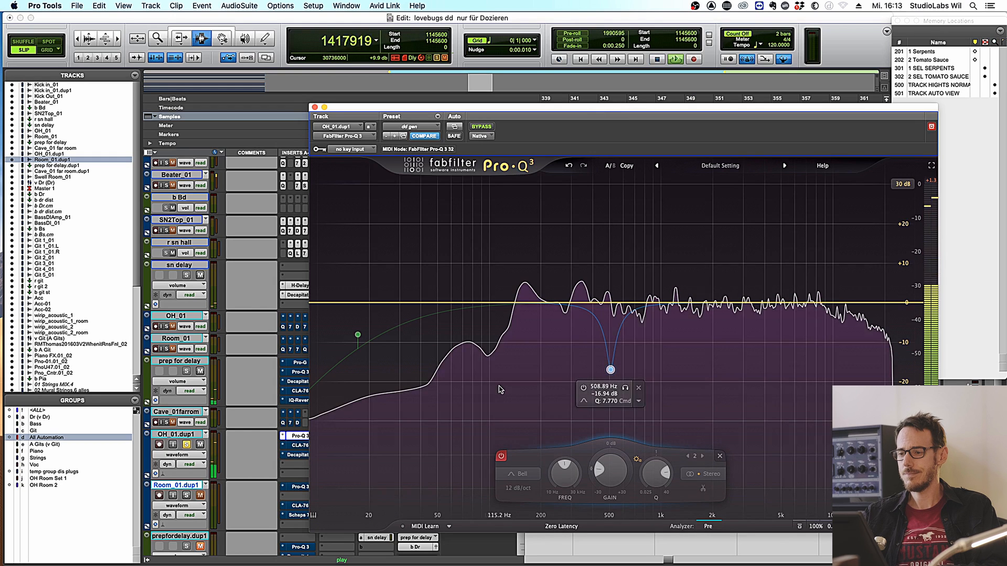
pyautogui.moveTo(549, 392)
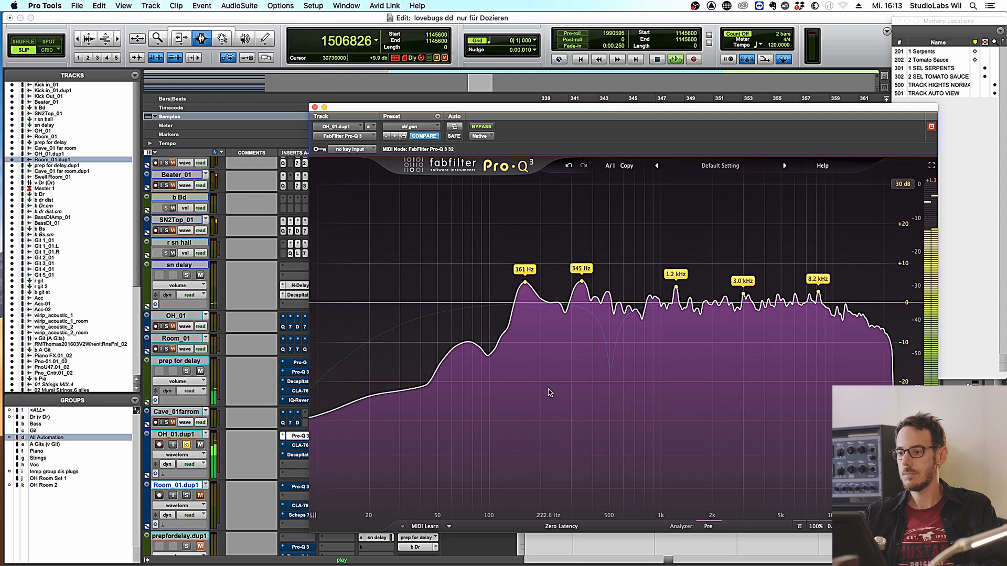
pyautogui.press('space')
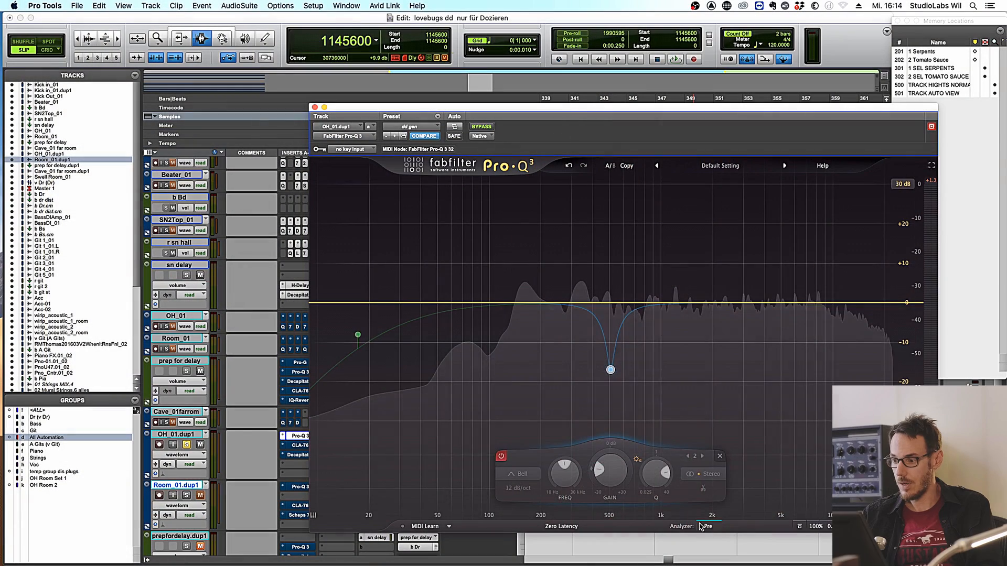
# - Turn the Pro-Q 3 analyzer off, re-enable the 509 Hz notch, and add a +30 dB bell near 337 Hz
pyautogui.click(707, 527)
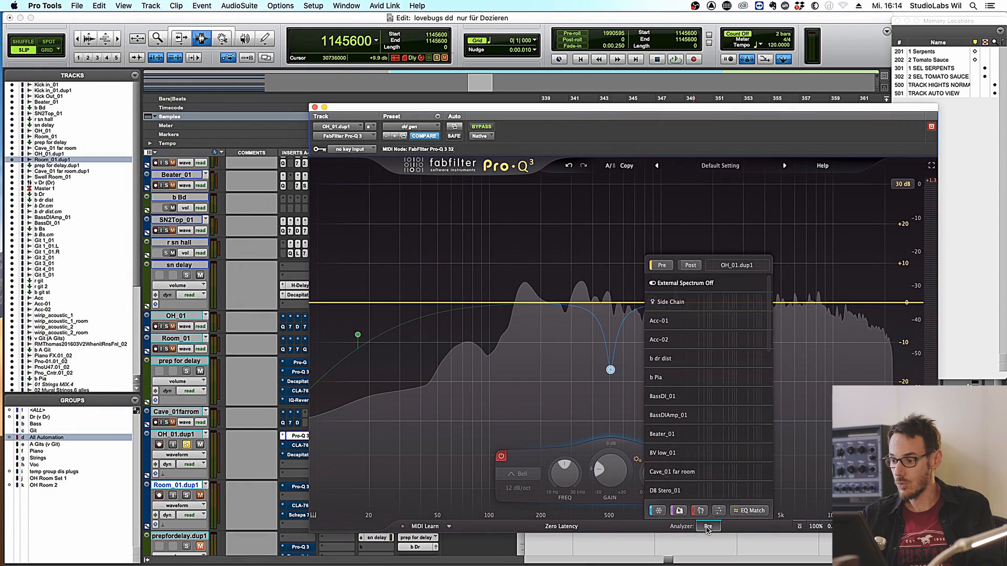
pyautogui.click(660, 267)
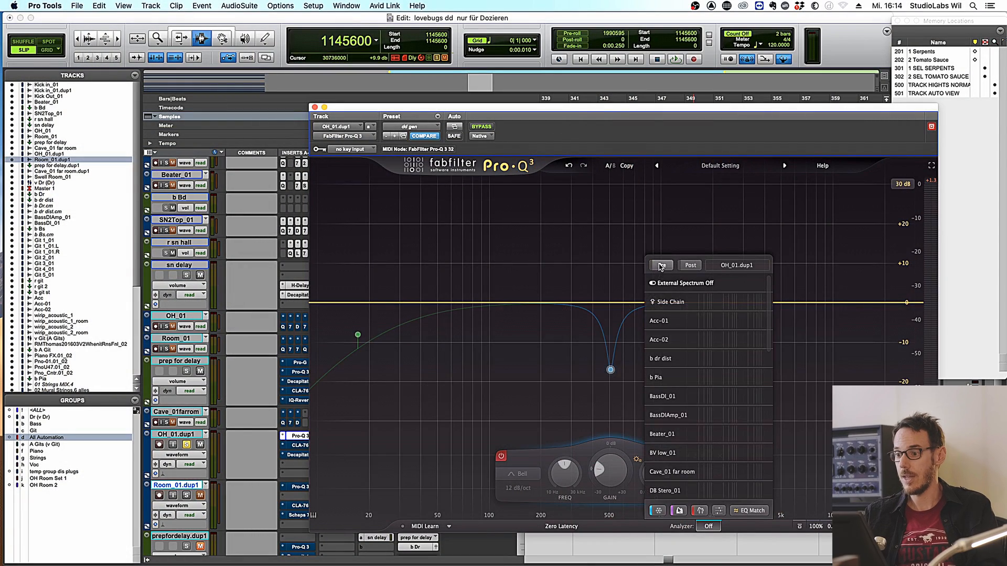
pyautogui.click(502, 456)
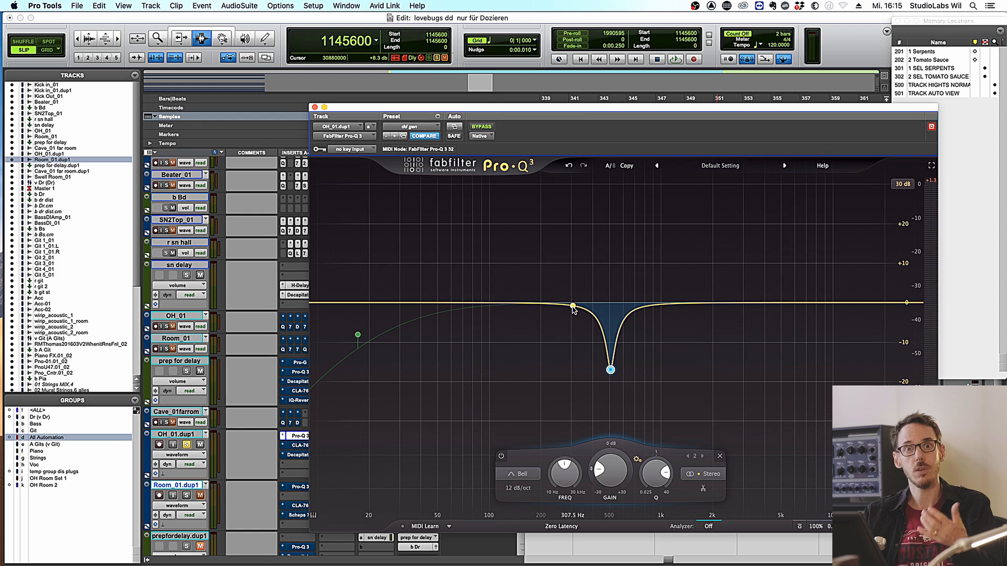
pyautogui.press('space')
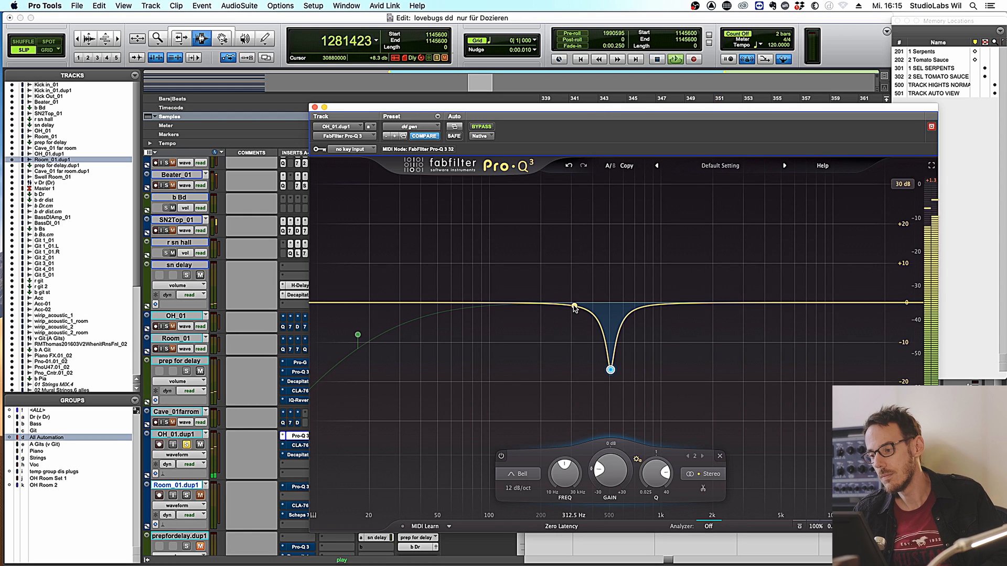
pyautogui.moveTo(574, 307); pyautogui.dragTo(579, 155)
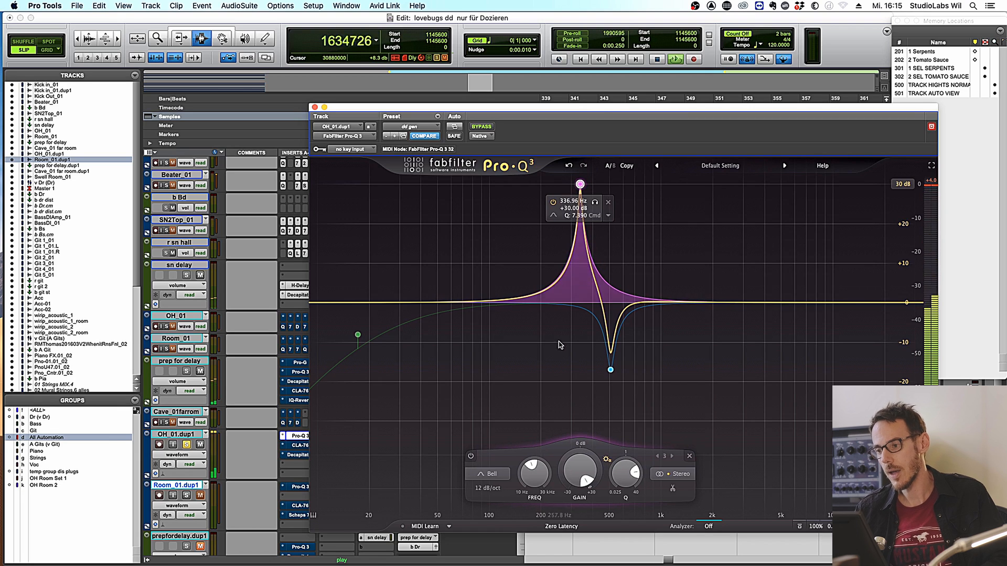
# - Turn the 337 Hz Pro-Q 3 band into a -11.5 dB narrow cut and audition it
pyautogui.keyDown('alt'); pyautogui.click(575, 470); pyautogui.keyUp('alt')
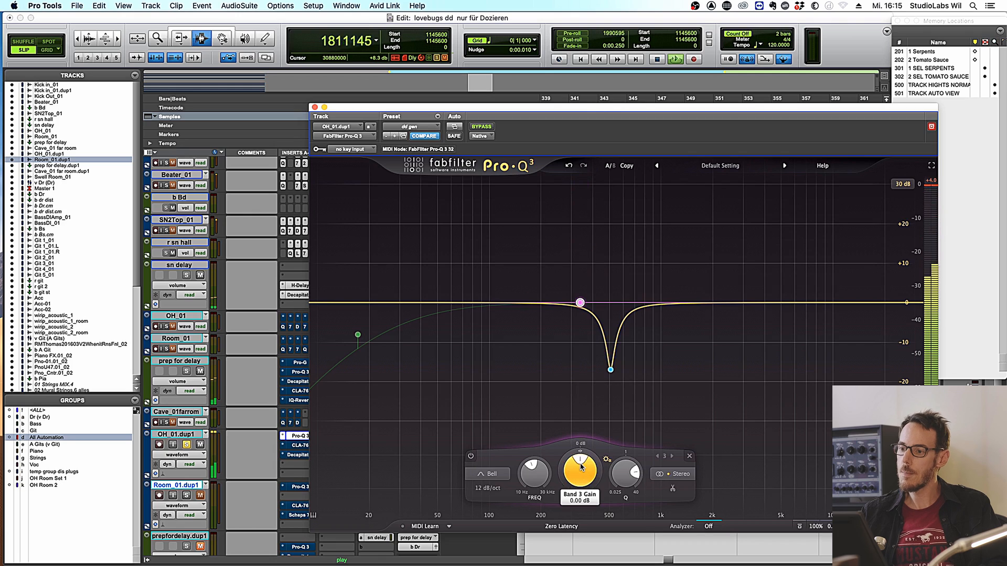
pyautogui.moveTo(580, 461)
pyautogui.mouseDown()
pyautogui.moveTo(569, 483)
pyautogui.moveTo(572, 466)
pyautogui.mouseUp()
pyautogui.press('space')
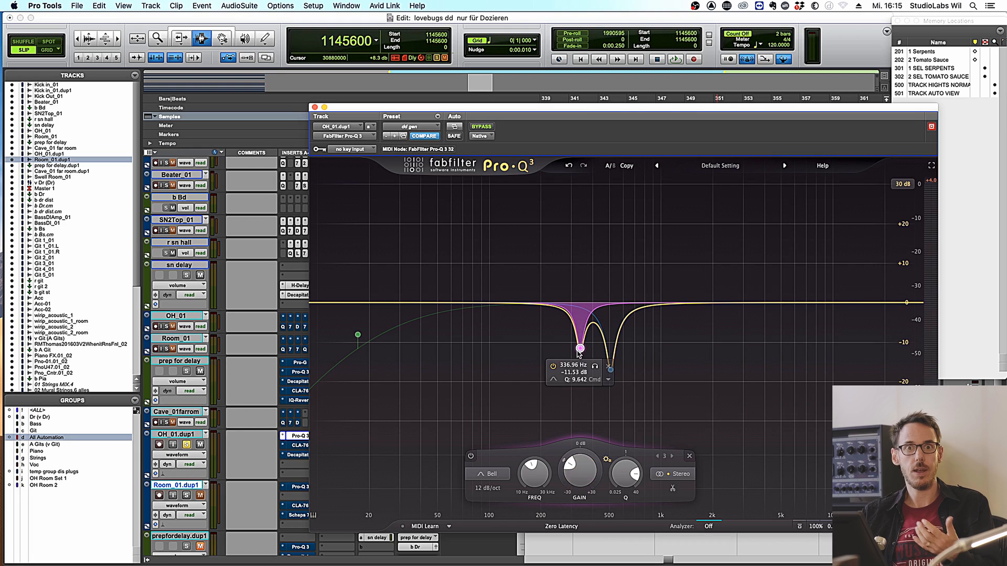
pyautogui.press('space')
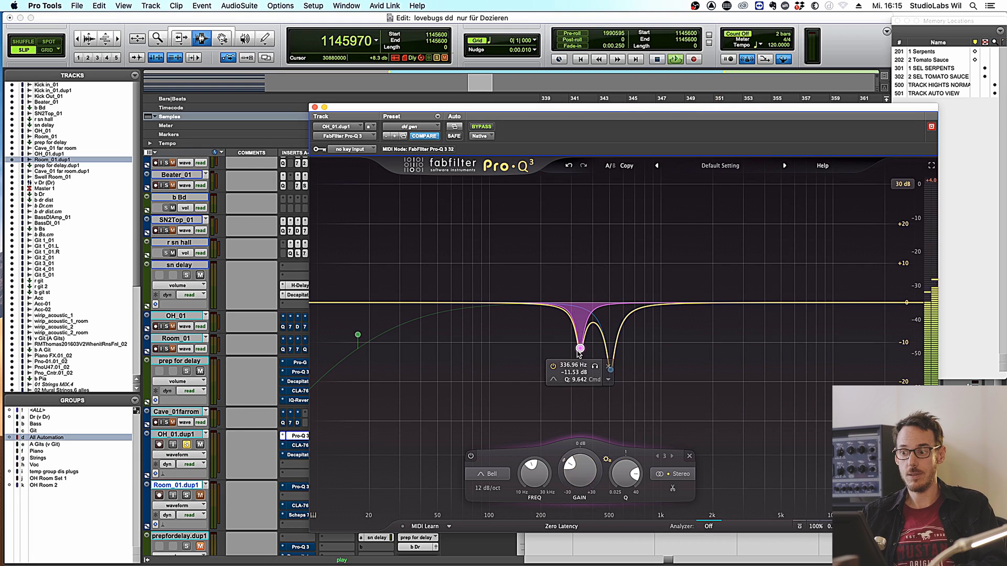
pyautogui.click(472, 458)
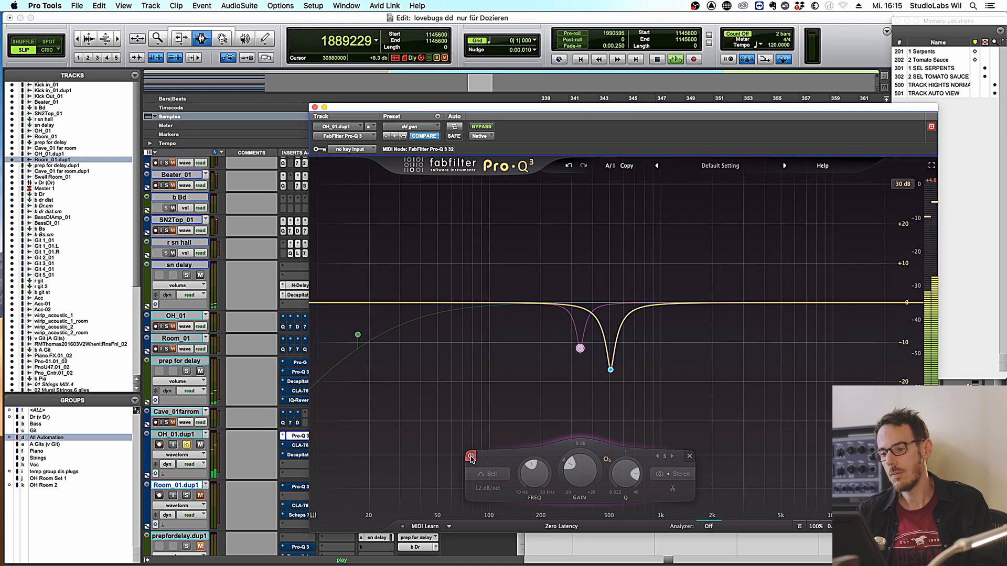
pyautogui.click(471, 457)
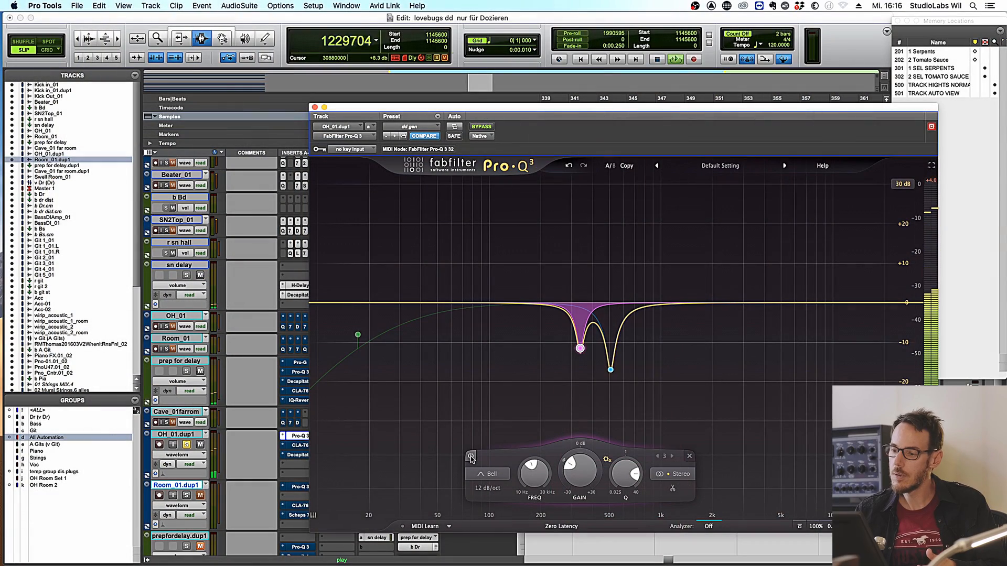
pyautogui.click(471, 457)
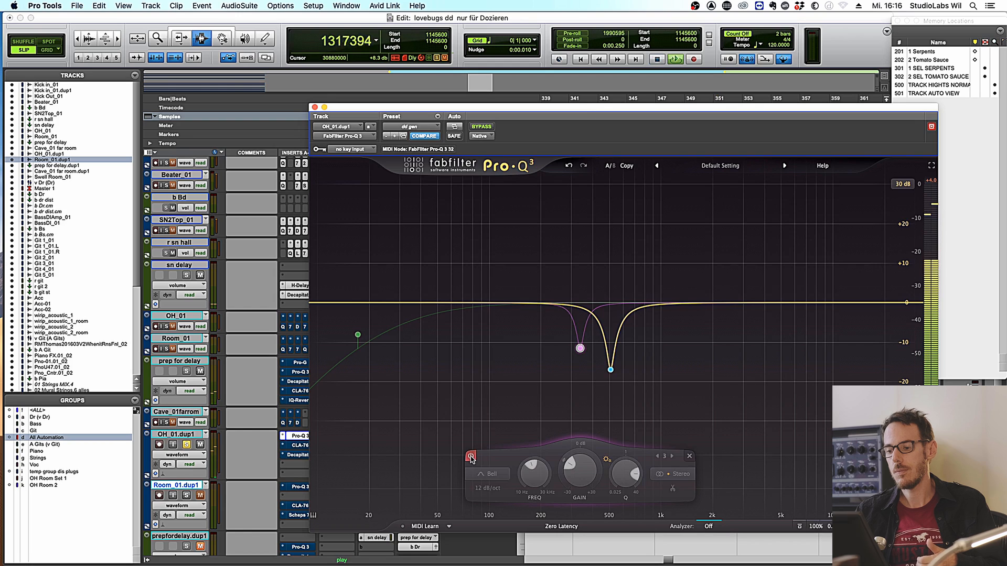
pyautogui.click(471, 457)
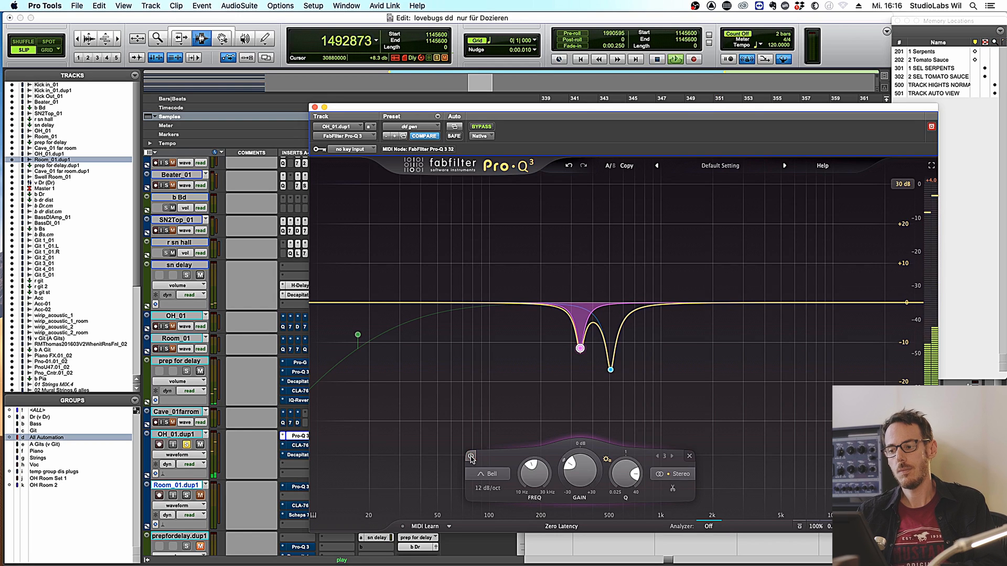
pyautogui.press('space')
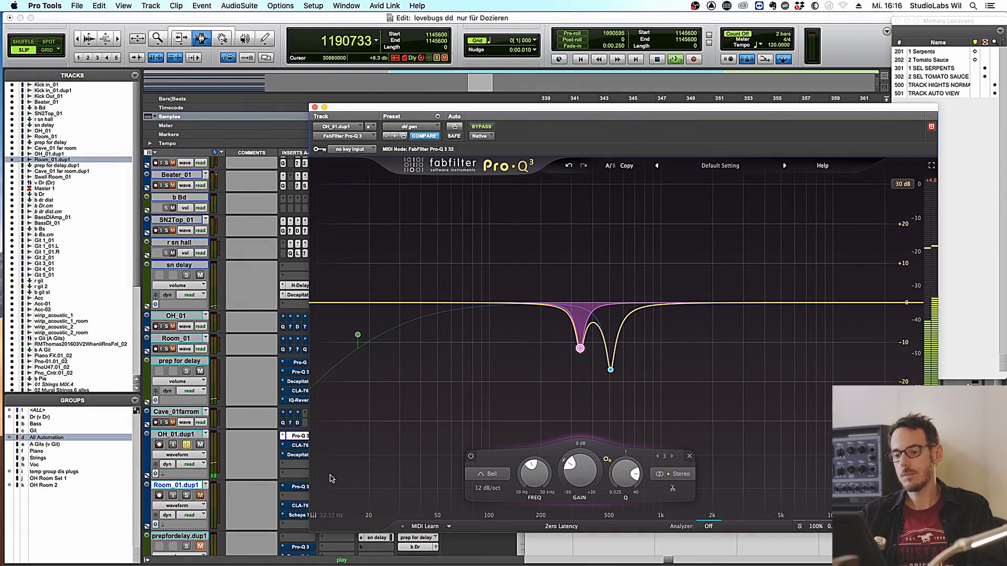
# - Audition the OH_01.dup1 passage and open its CLA-76 compressor
pyautogui.press('space')
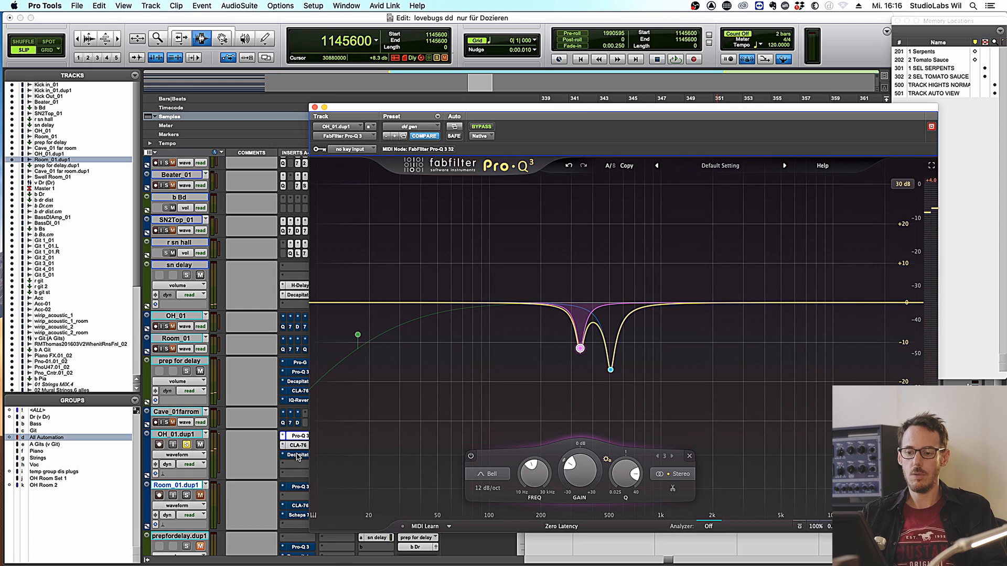
pyautogui.press('space')
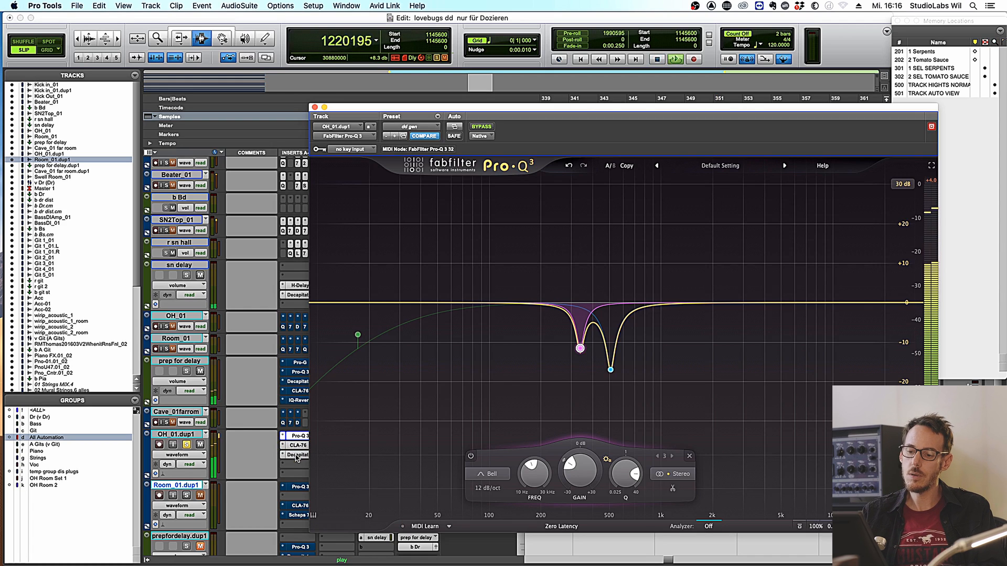
pyautogui.press('space')
pyautogui.click(298, 446)
pyautogui.press('space')
pyautogui.moveTo(371, 199)
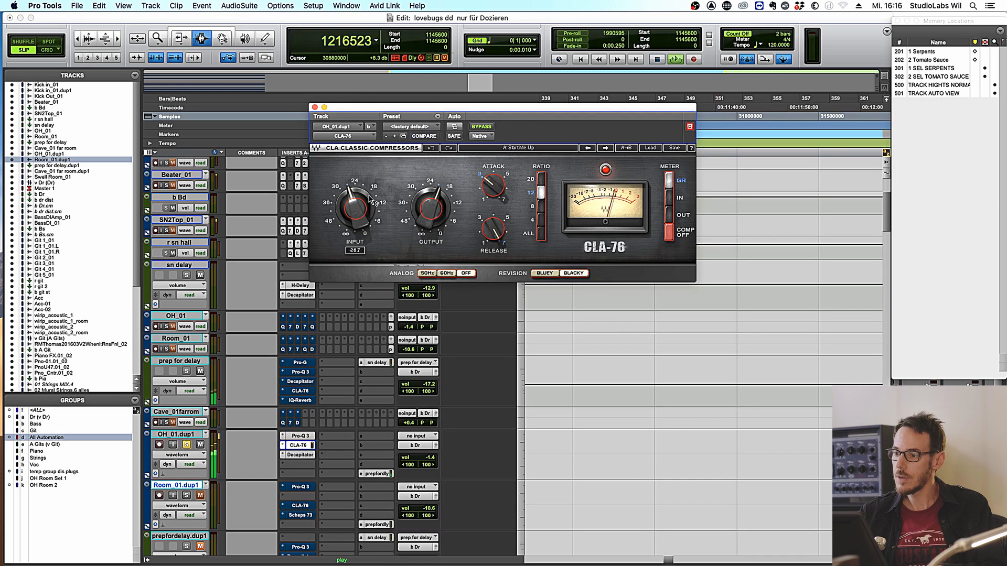
pyautogui.press('space')
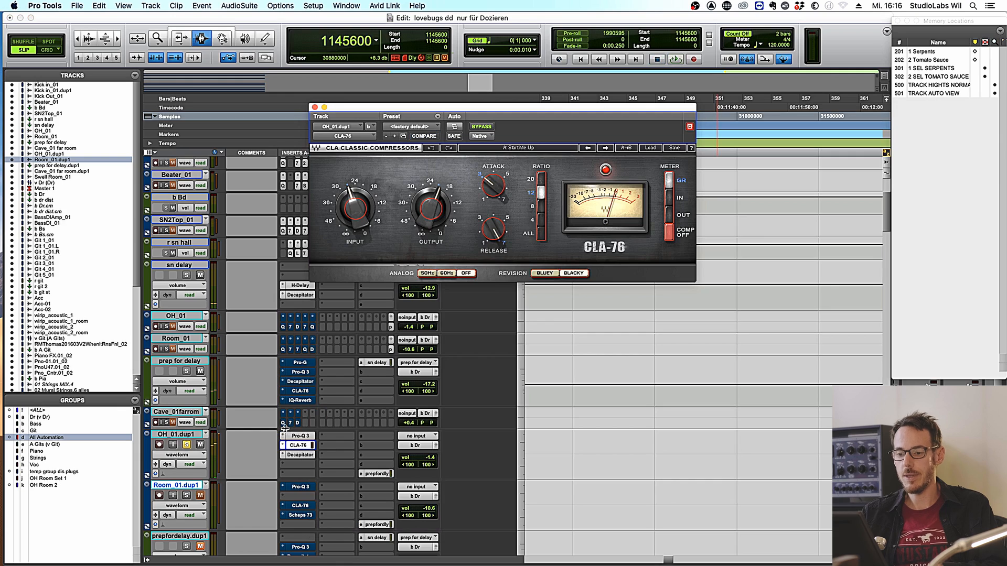
# - Open the Decapitator and A/B it with bypass during playback, leaving it active
pyautogui.click(299, 455)
pyautogui.press('space')
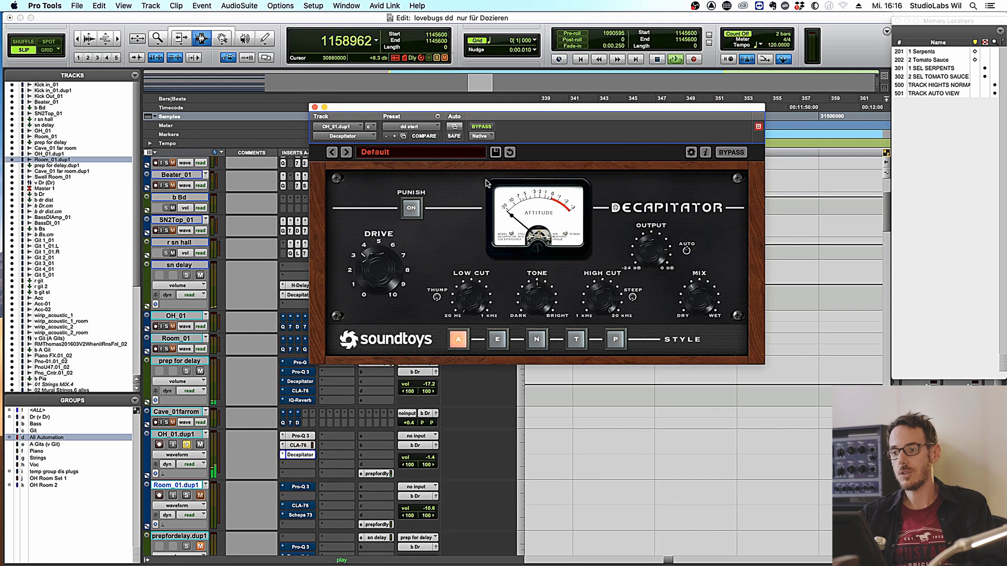
pyautogui.click(481, 127)
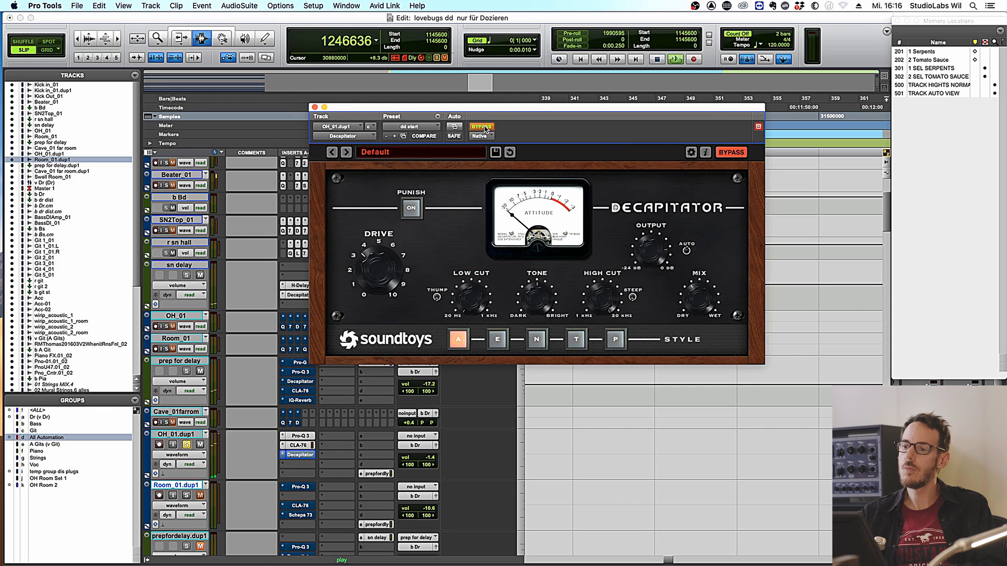
pyautogui.click(482, 127)
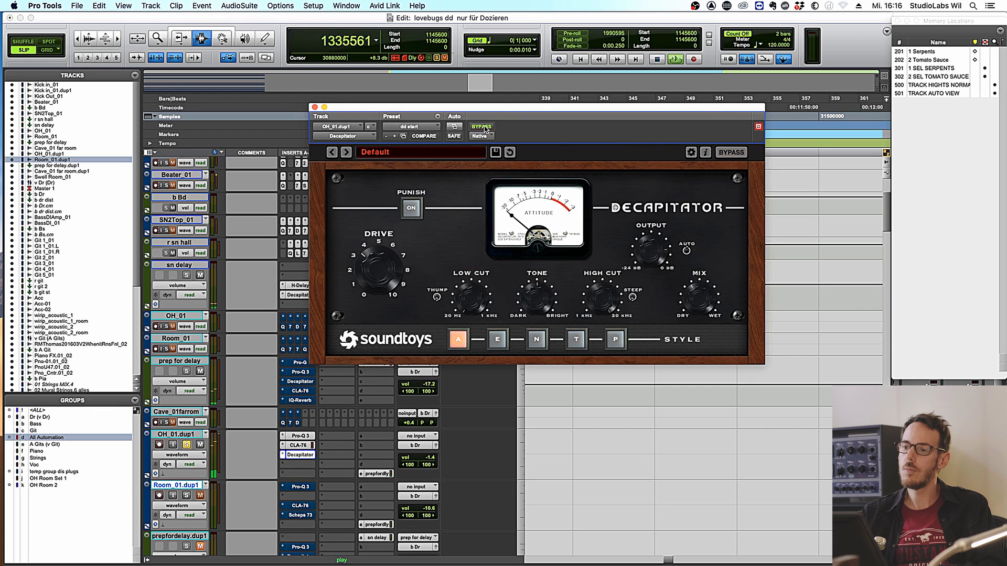
pyautogui.press('space')
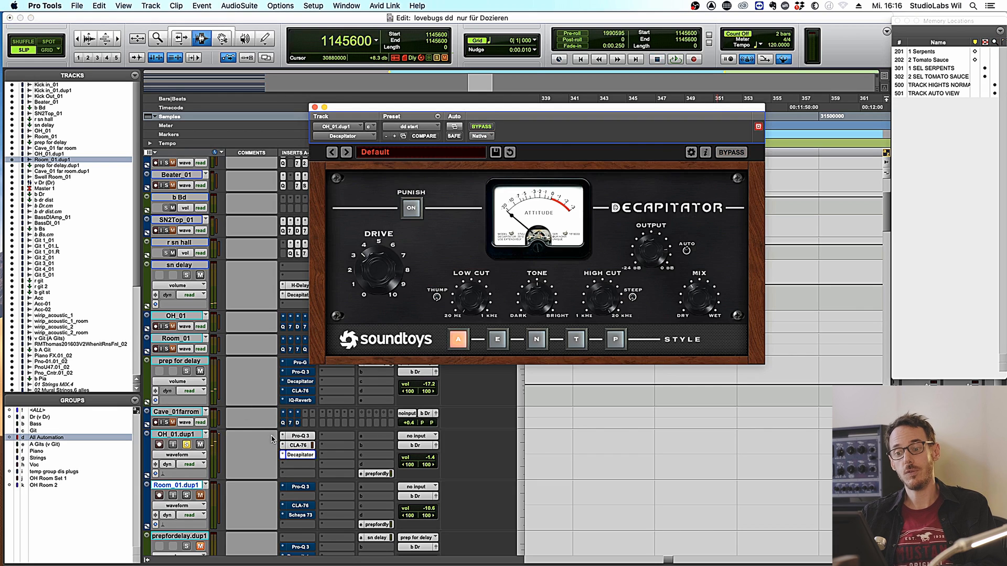
# - Insert Scheps 73 (stereo) after the Decapitator by searching 'scheps'
pyautogui.click(297, 465)
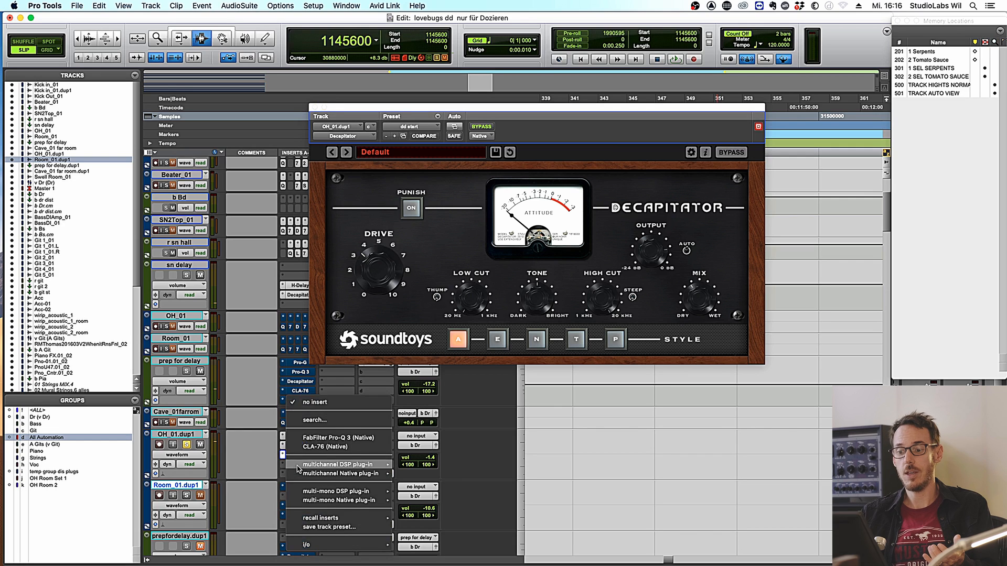
pyautogui.click(317, 420)
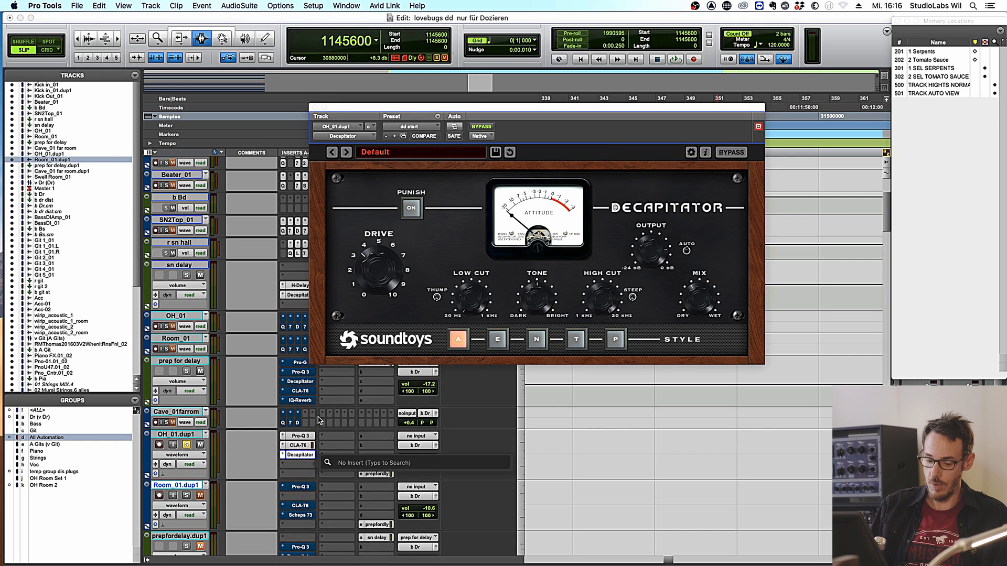
pyautogui.write('scheps')
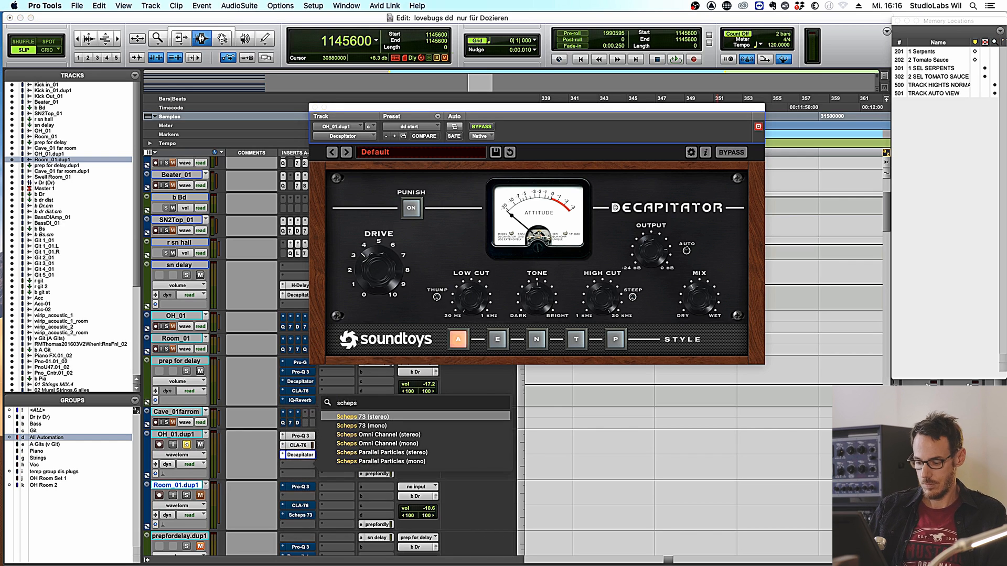
pyautogui.press('Return')
# - Set Scheps 73 LOW to 60 Hz and MID to 7.2 kHz, raise PREAMP, and compare with bypass
pyautogui.press('space')
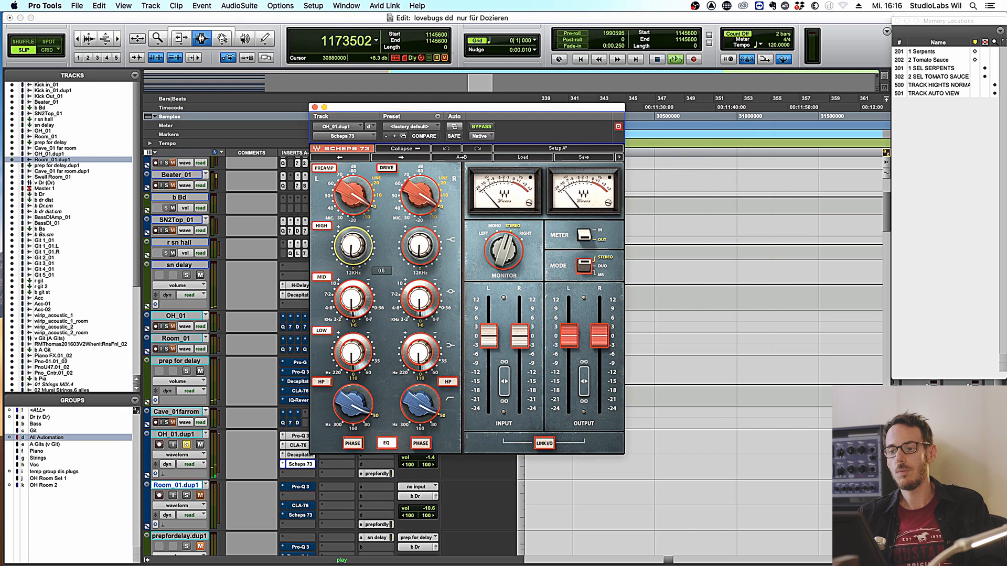
pyautogui.moveTo(362, 341); pyautogui.dragTo(362, 334)
pyautogui.moveTo(377, 381); pyautogui.dragTo(377, 372)
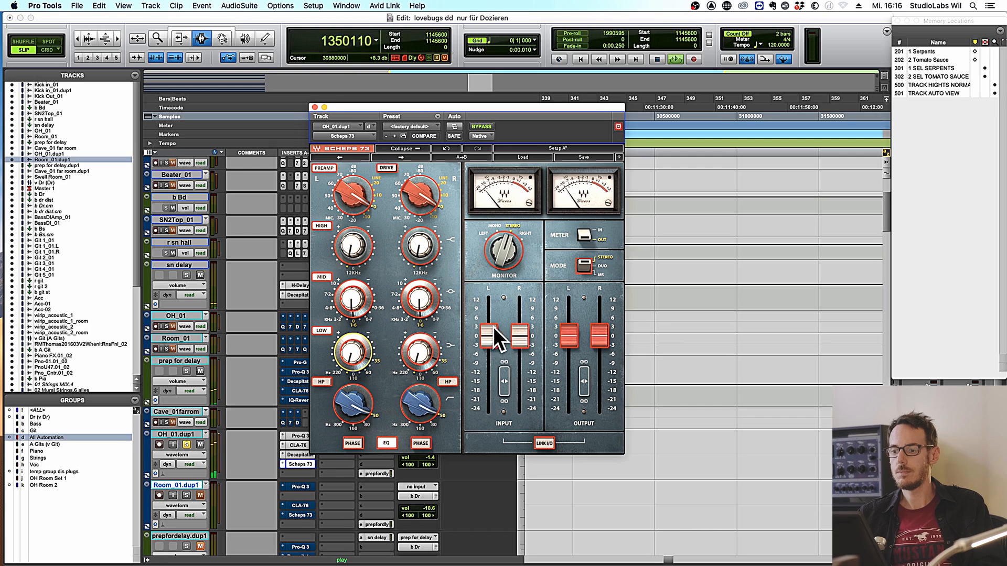
pyautogui.moveTo(355, 193); pyautogui.dragTo(355, 187)
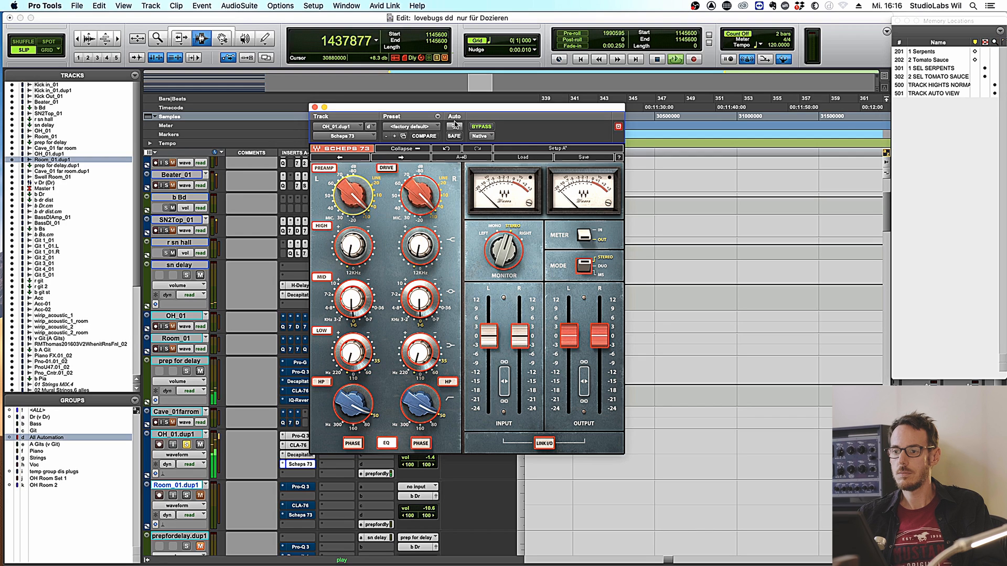
pyautogui.click(477, 129)
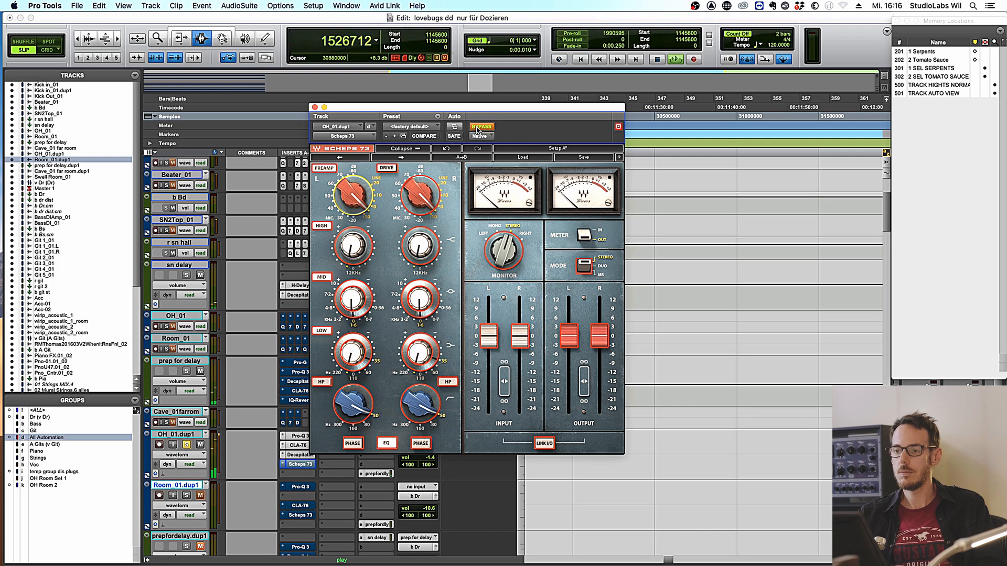
pyautogui.click(477, 129)
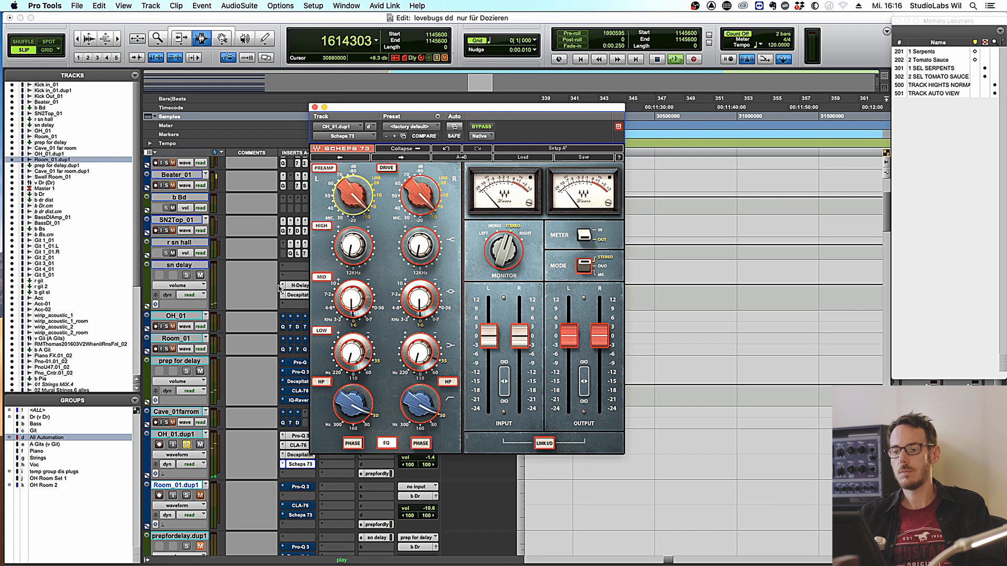
pyautogui.moveTo(362, 287)
pyautogui.mouseDown()
pyautogui.moveTo(362, 278)
pyautogui.moveTo(354, 297)
pyautogui.mouseUp()
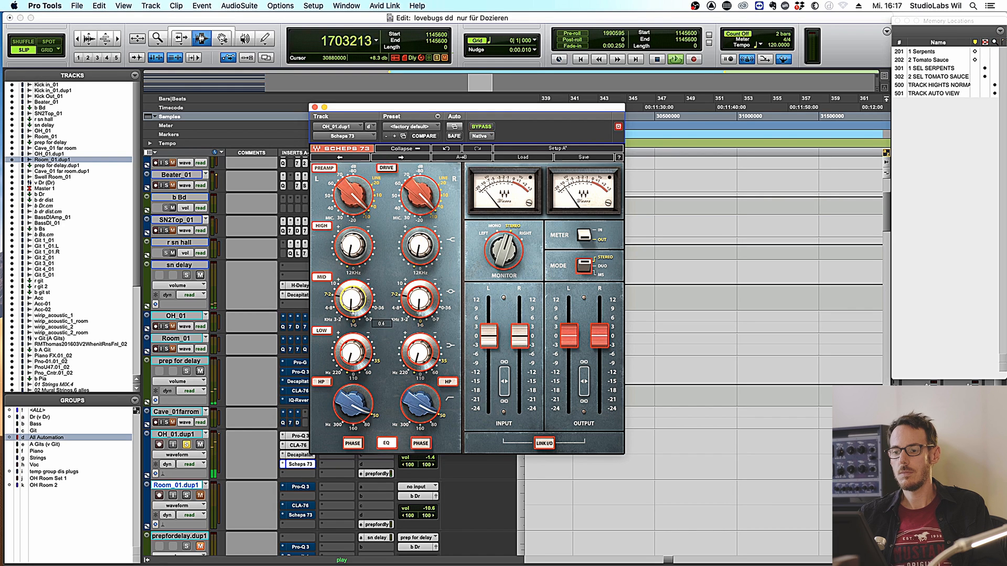
pyautogui.click(481, 129)
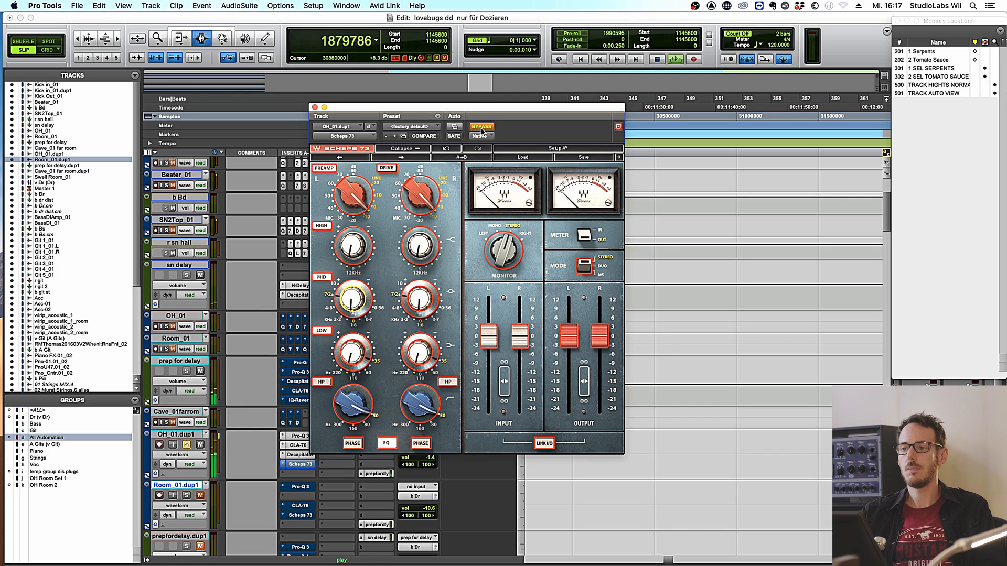
pyautogui.click(482, 128)
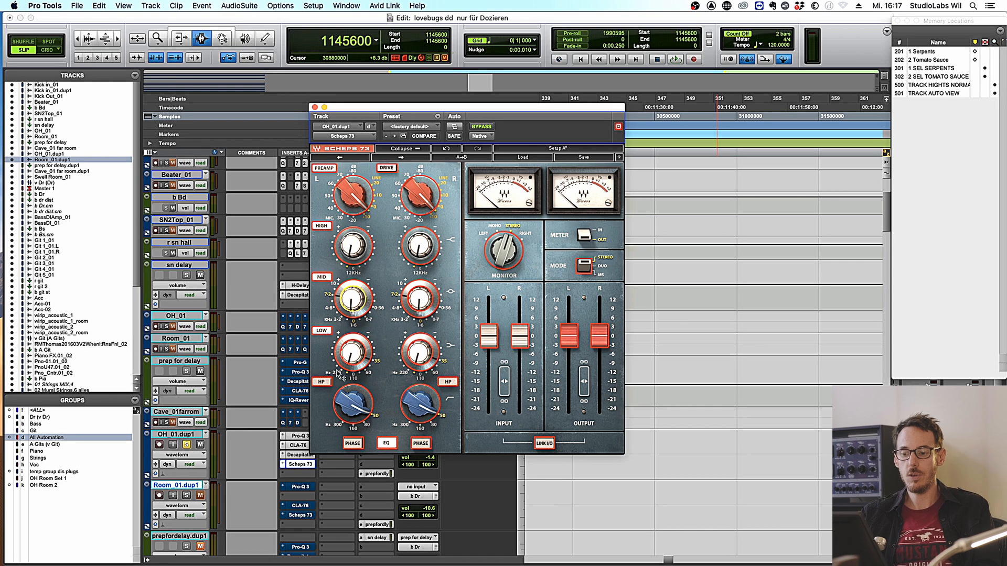
# - Insert Sie-Q (stereo) below Scheps 73 by searching 'sie'
pyautogui.click(297, 475)
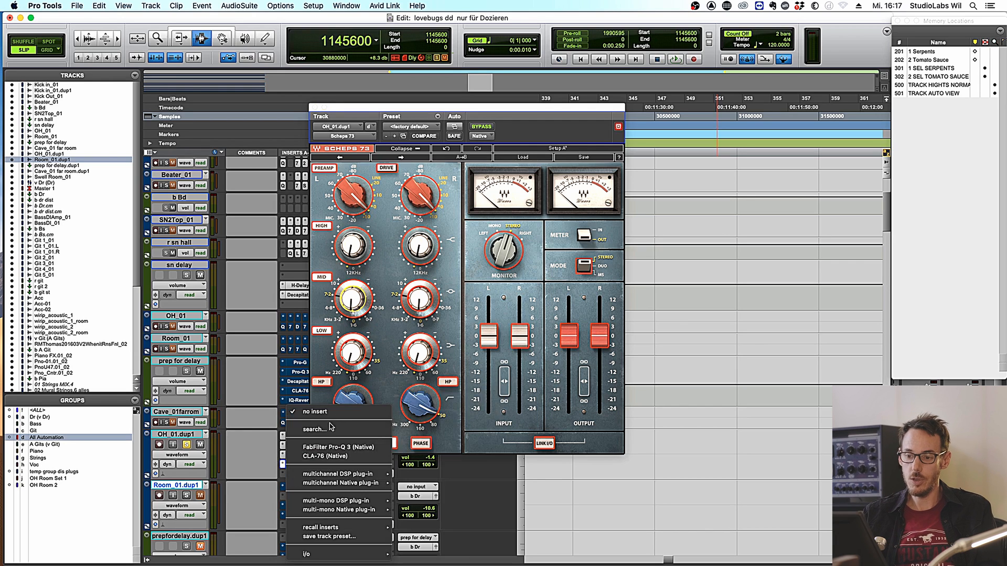
pyautogui.write('sie')
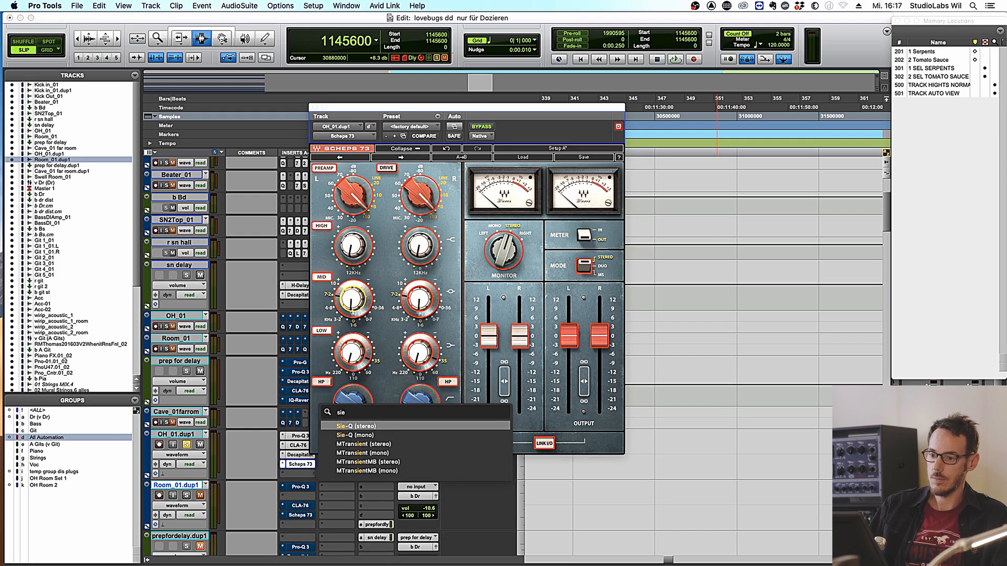
pyautogui.click(359, 427)
# - Raise the Sie-Q HIGH band and MID frequency to about 5.6 kHz, then close its window
pyautogui.press('space')
pyautogui.moveTo(584, 220); pyautogui.dragTo(584, 213)
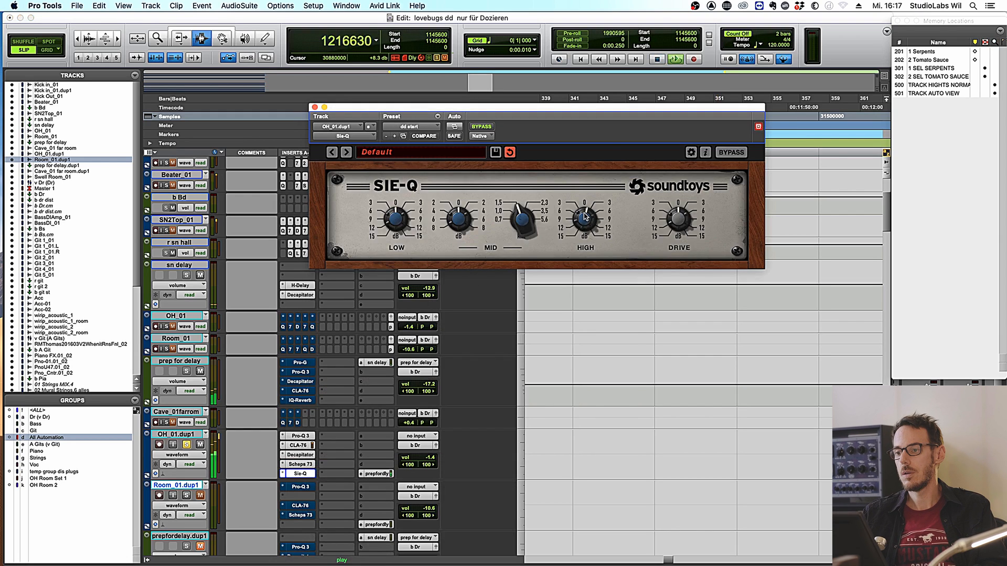
pyautogui.moveTo(521, 221); pyautogui.dragTo(521, 209)
pyautogui.moveTo(457, 214); pyautogui.dragTo(456, 217)
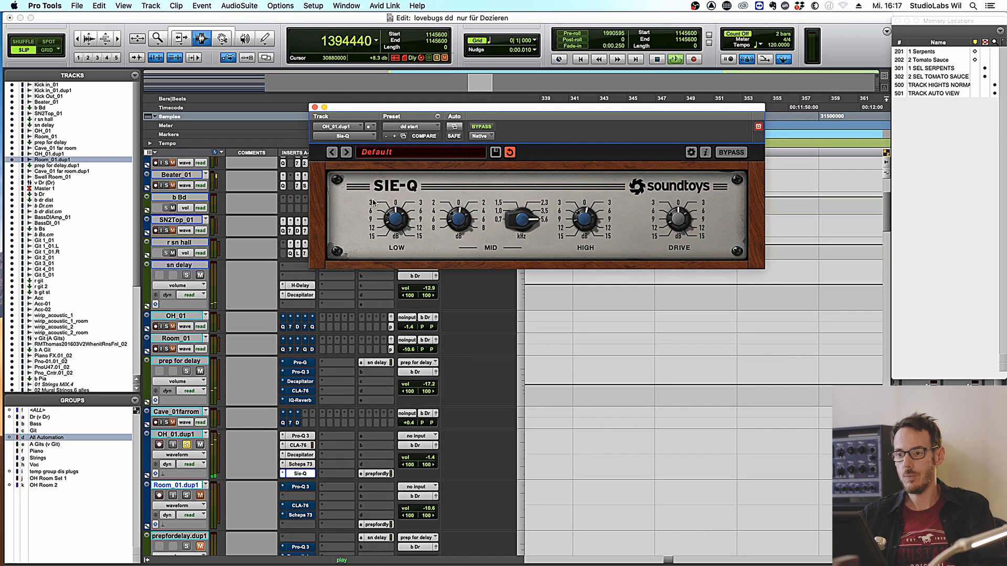
pyautogui.click(315, 108)
pyautogui.press('space')
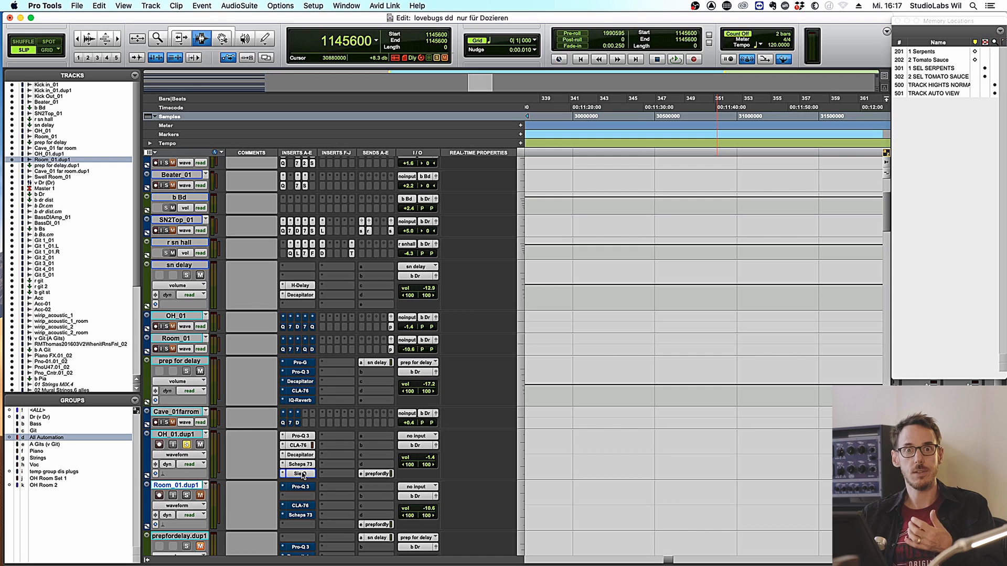
# - A/B Scheps 73 and Sie-Q together during playback, leaving them bypassed
pyautogui.press('space')
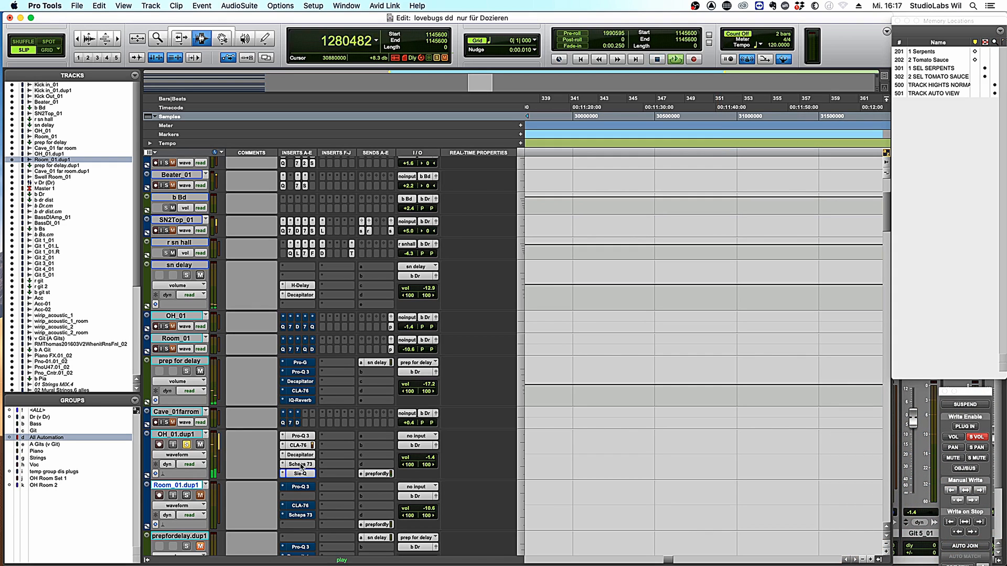
pyautogui.keyDown('super'); pyautogui.click(301, 467); pyautogui.keyUp('super')
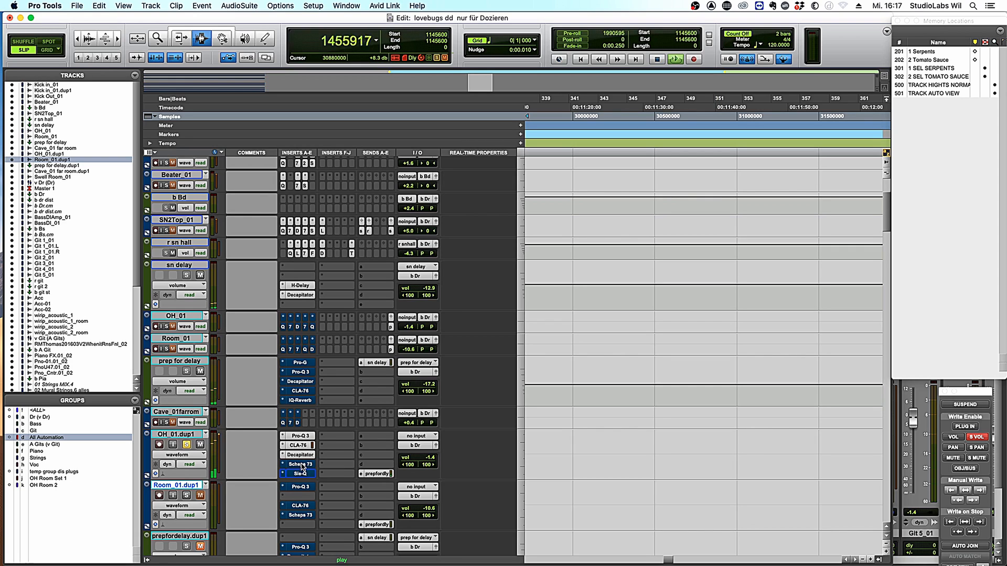
pyautogui.keyDown('super'); pyautogui.click(301, 467); pyautogui.keyUp('super')
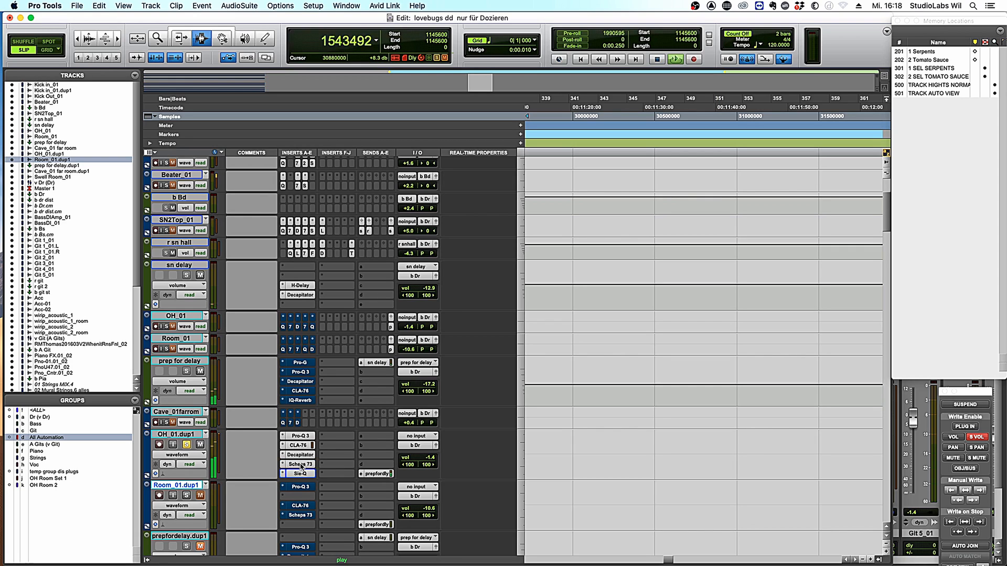
pyautogui.keyDown('super'); pyautogui.click(301, 466); pyautogui.keyUp('super')
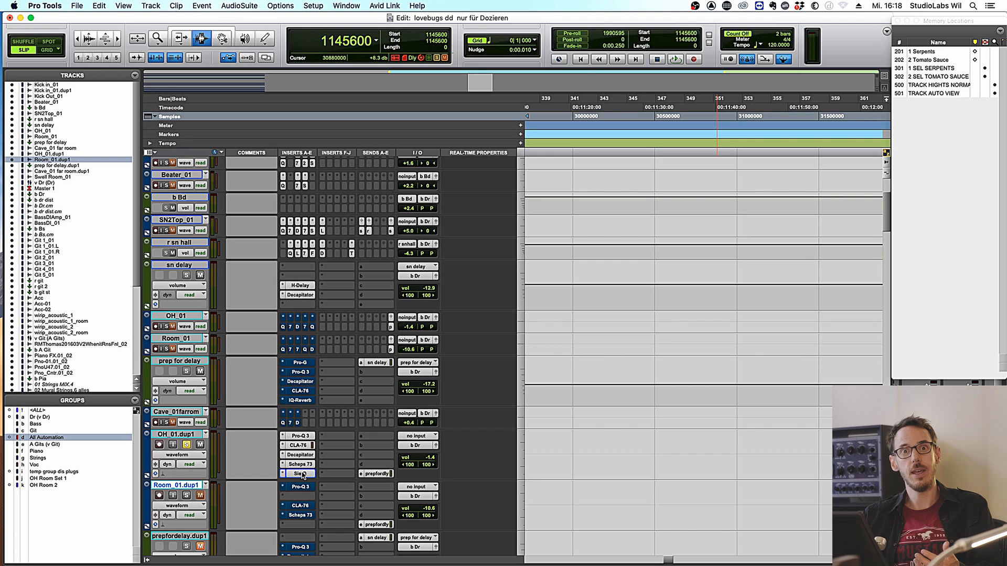
pyautogui.press('space')
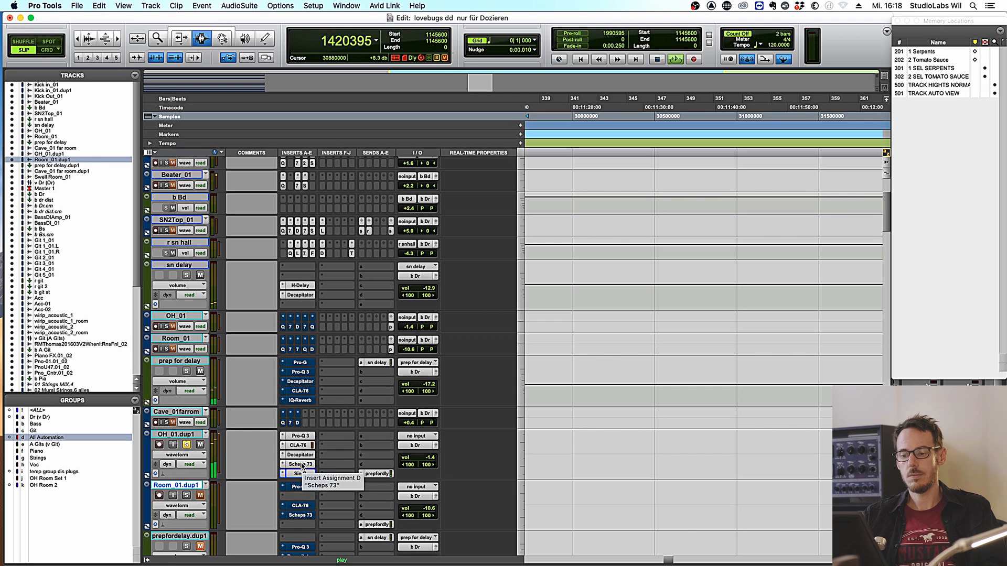
pyautogui.press('space')
# - Toggle bypass on OH_01.dup1's Scheps 73, Sie-Q and Pro-Q 3, then audition the overheads again
pyautogui.keyDown('super'); pyautogui.click(300, 465); pyautogui.keyUp('super')
pyautogui.keyDown('super'); pyautogui.click(297, 474); pyautogui.keyUp('super')
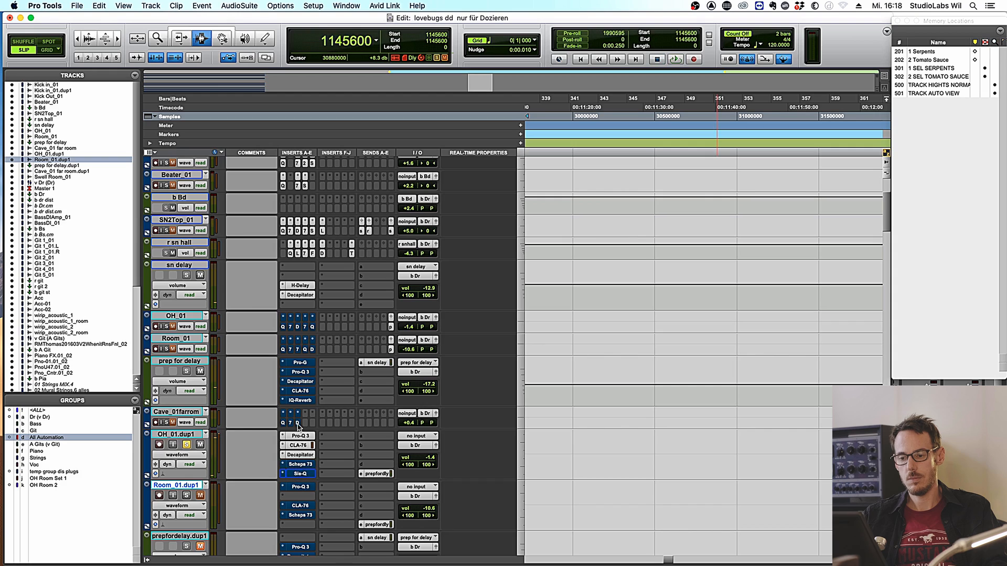
pyautogui.keyDown('super'); pyautogui.click(297, 437); pyautogui.keyUp('super')
pyautogui.press('space')
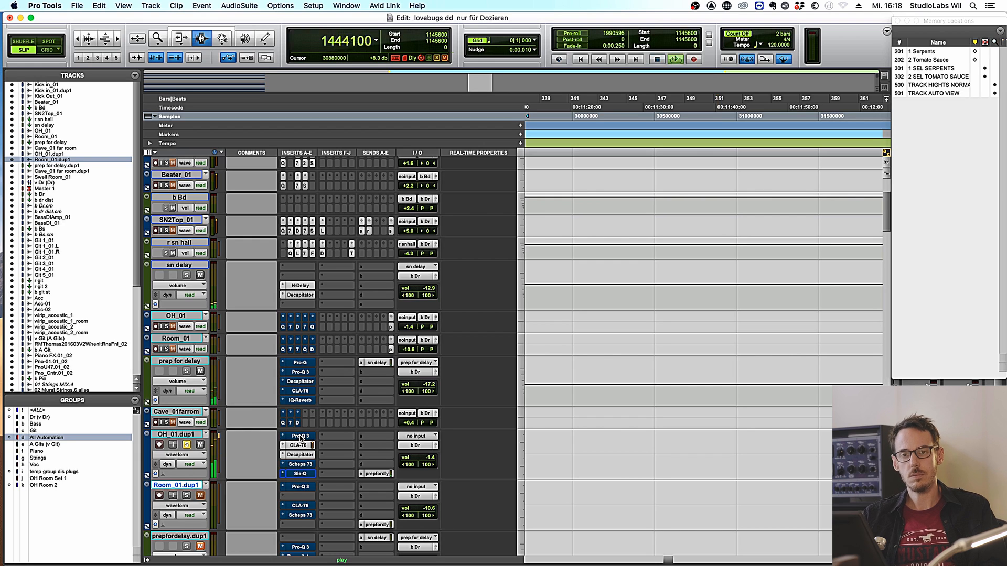
pyautogui.press('space')
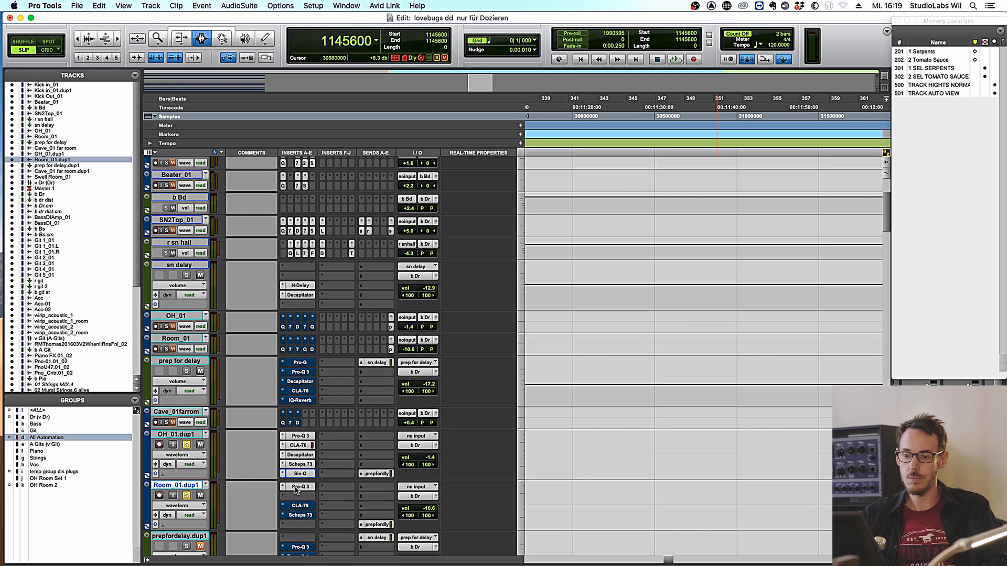
pyautogui.press('space')
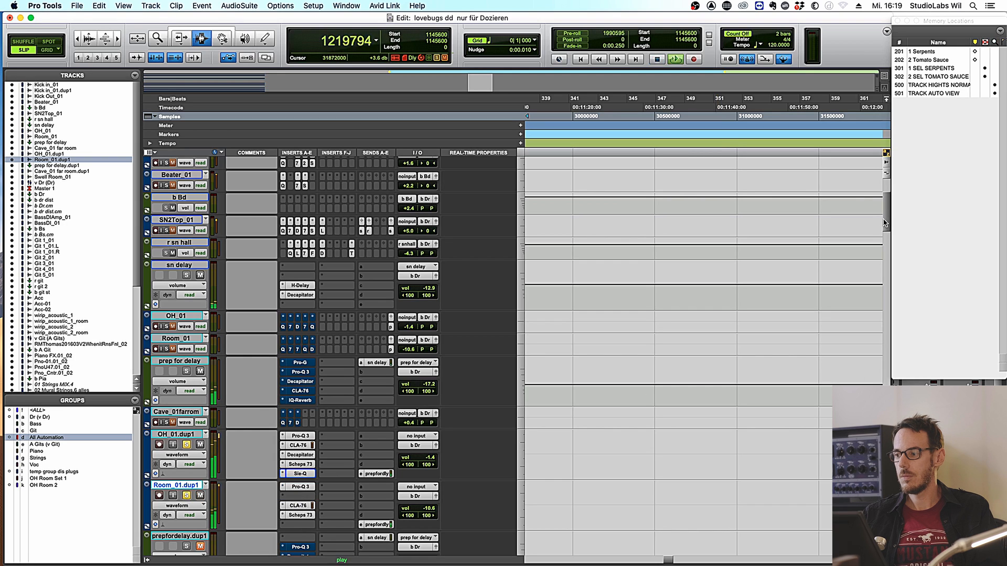
pyautogui.moveTo(888, 218); pyautogui.dragTo(894, 204)
# - Stop playback with the kick tracks shown at the top of the Edit window
pyautogui.press('space')
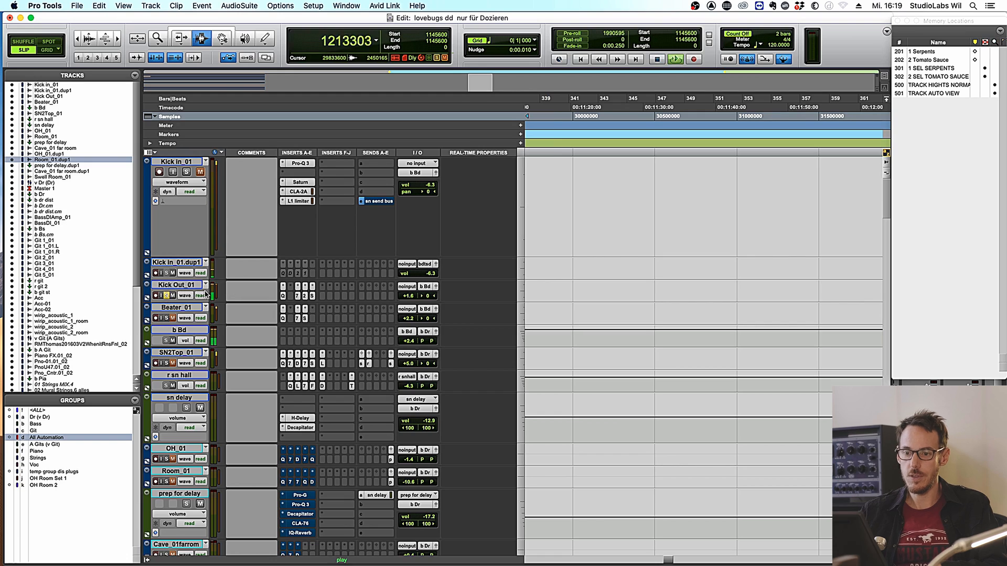
# - Solo Beater_01 alongside Kick Out_01, audition the pair, and unmute Kick in_01
pyautogui.press('space')
pyautogui.click(166, 319)
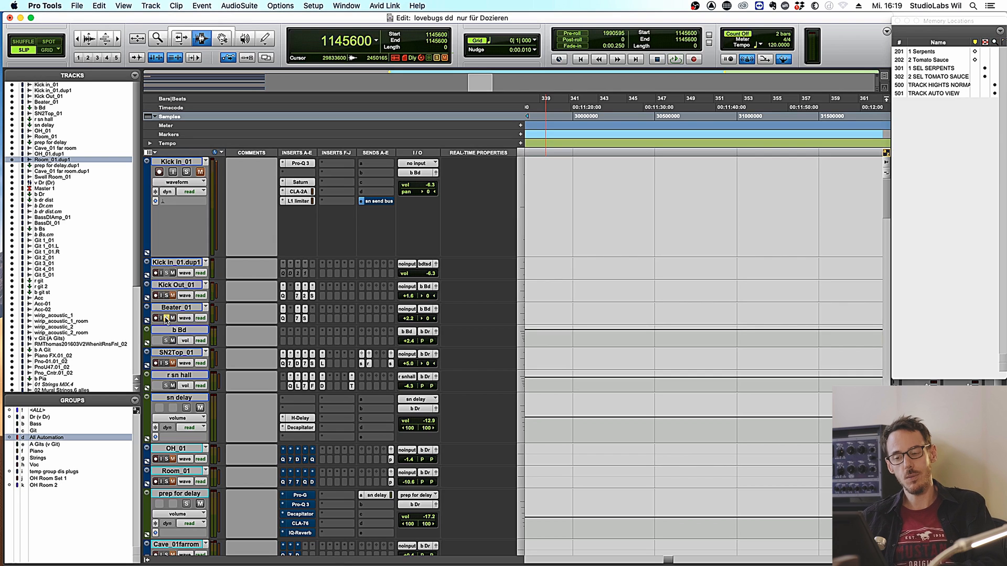
pyautogui.press('space')
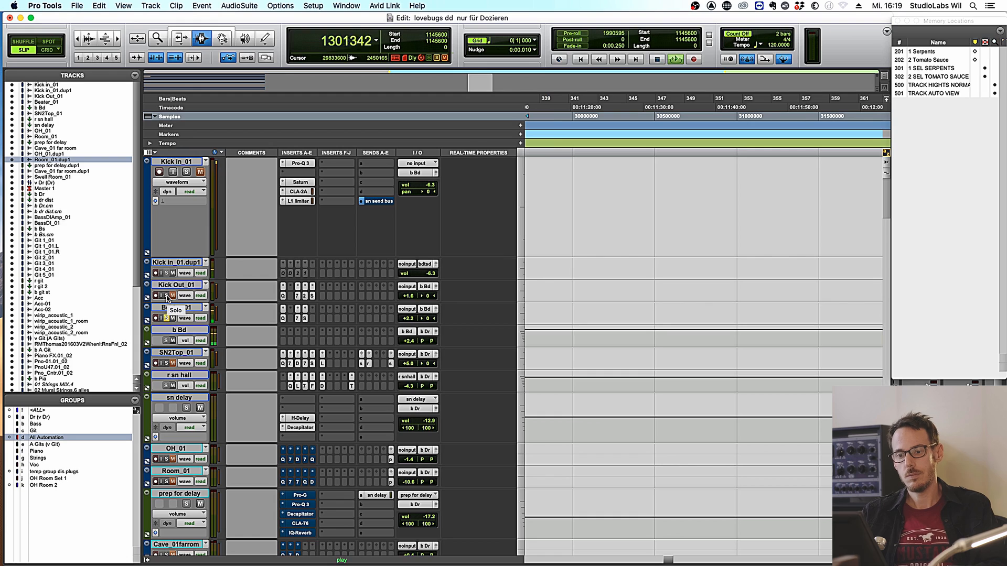
pyautogui.press('space')
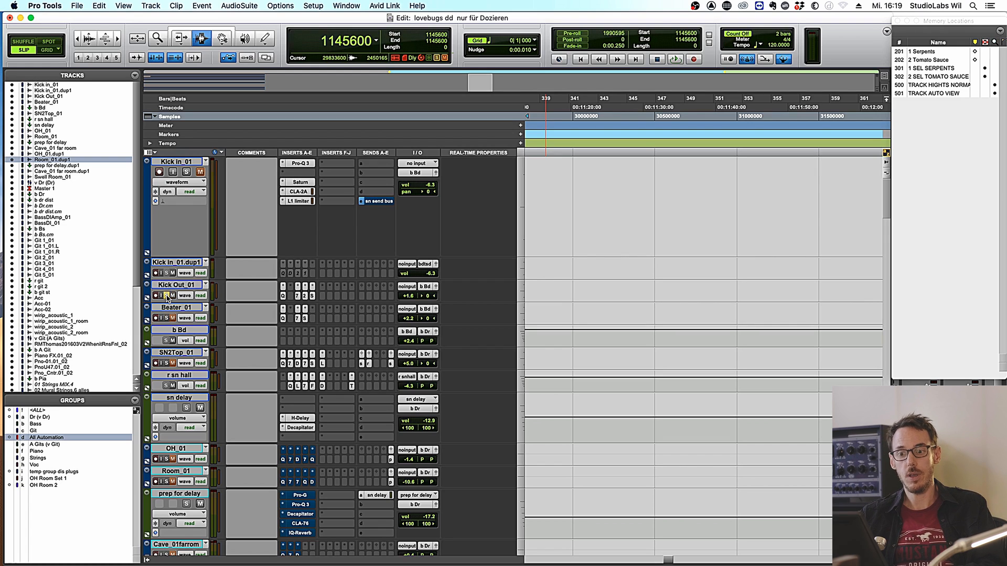
pyautogui.press('space')
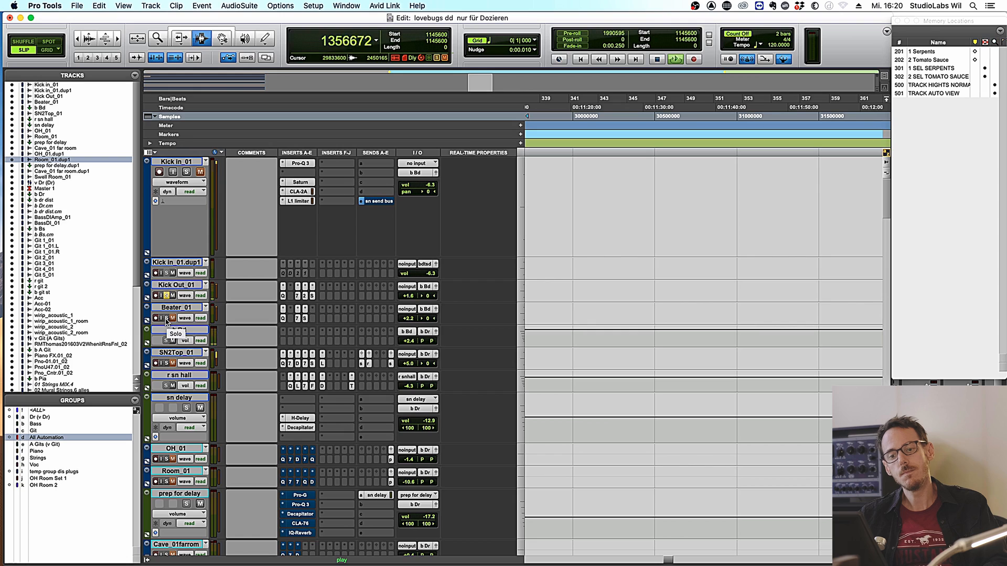
pyautogui.click(167, 318)
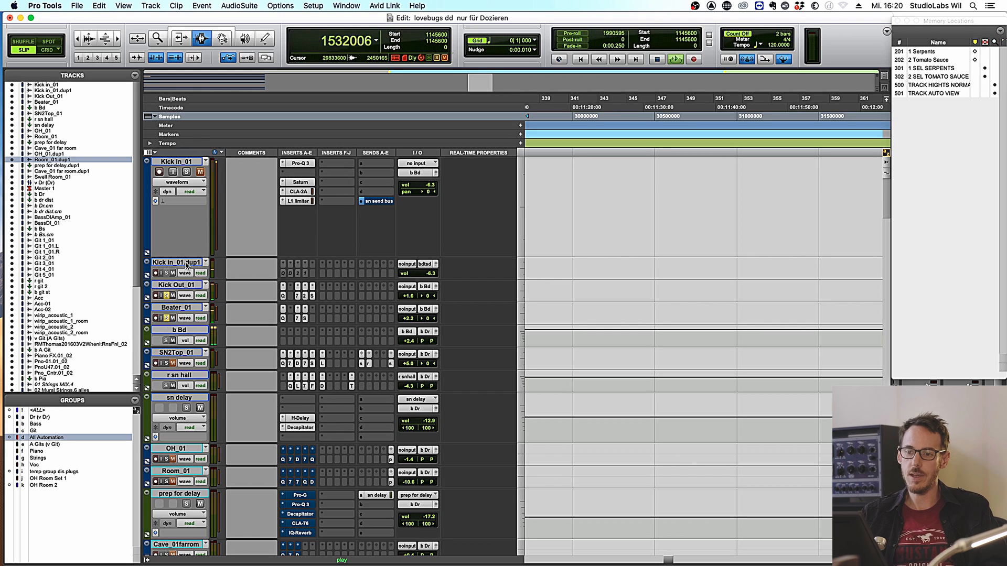
pyautogui.press('space')
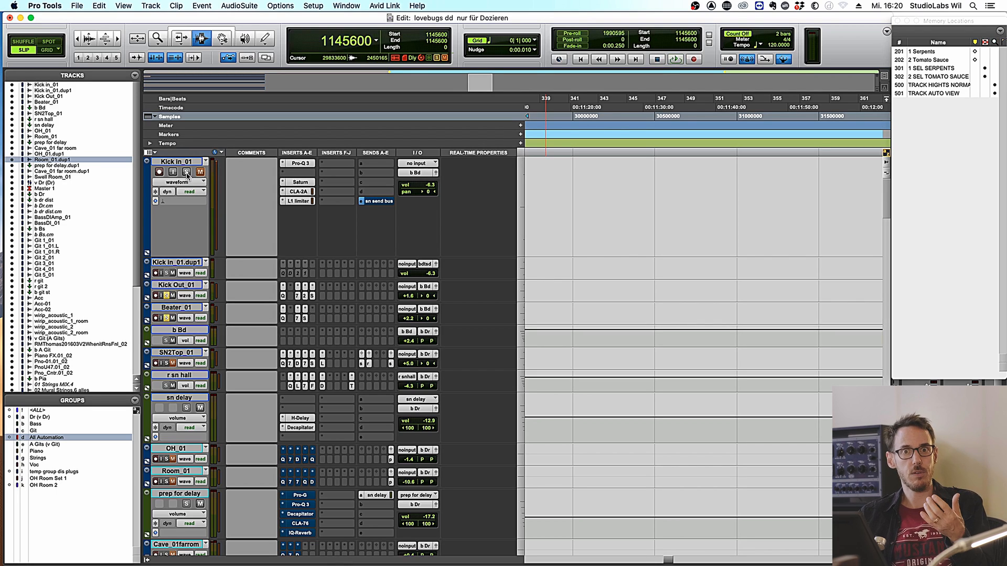
pyautogui.press('space')
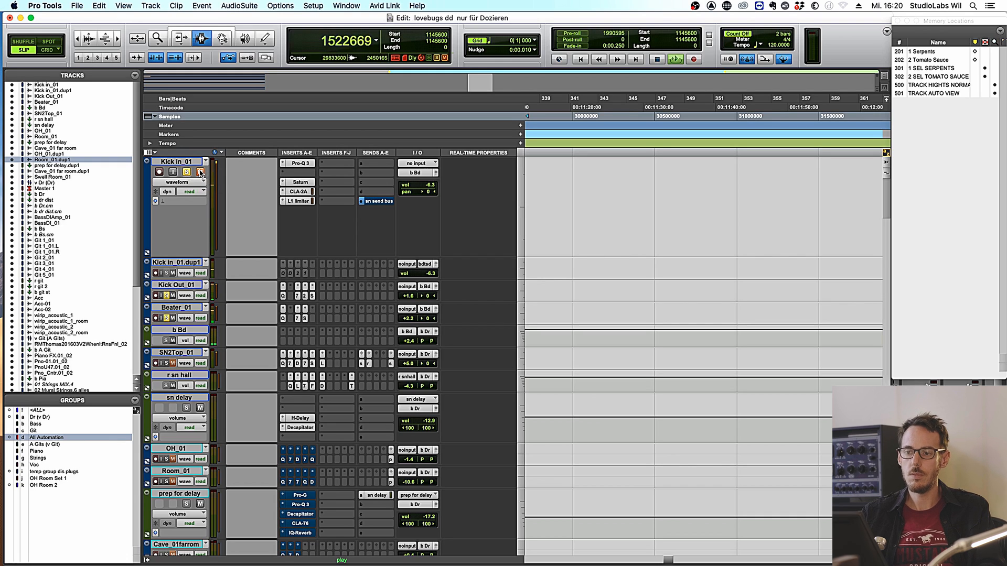
pyautogui.click(199, 172)
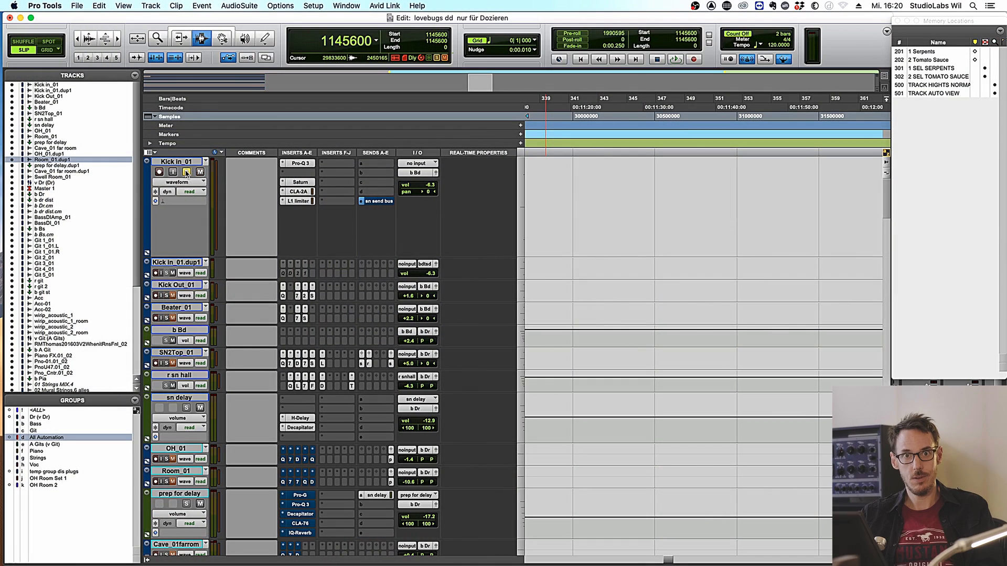
pyautogui.press('space')
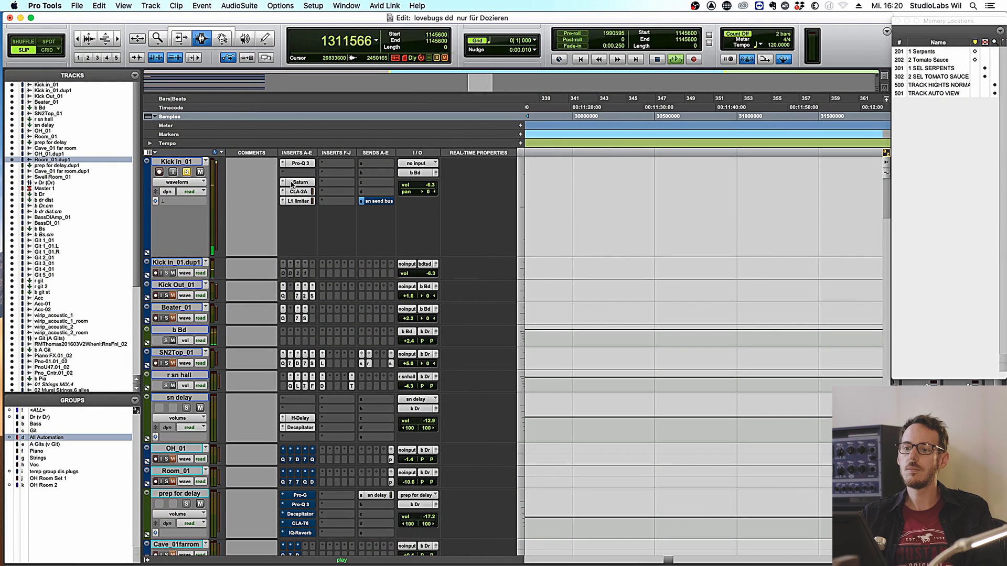
pyautogui.press('space')
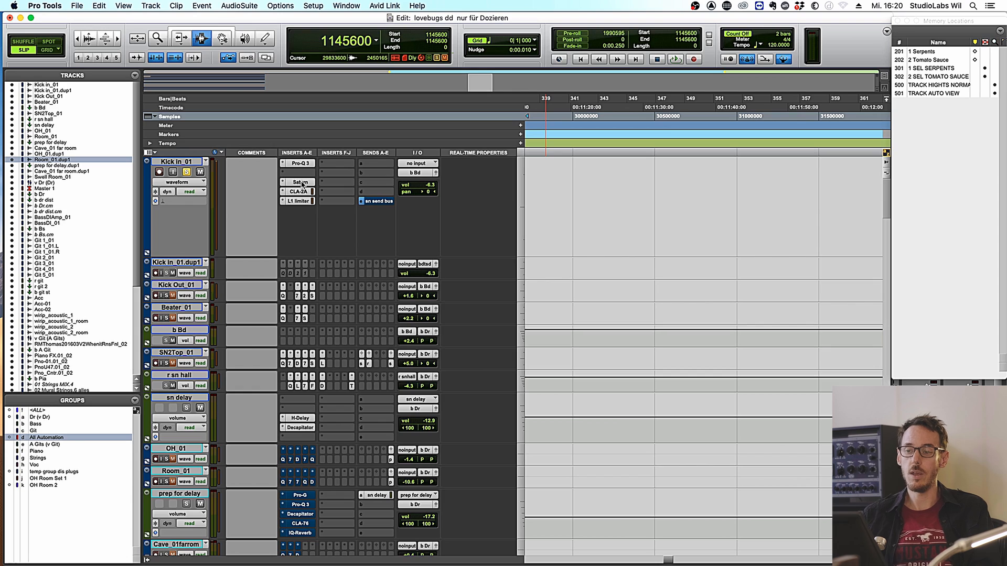
# - Open Kick in_01's Saturn, reposition its window, and A/B it with bypass during playback
pyautogui.click(300, 183)
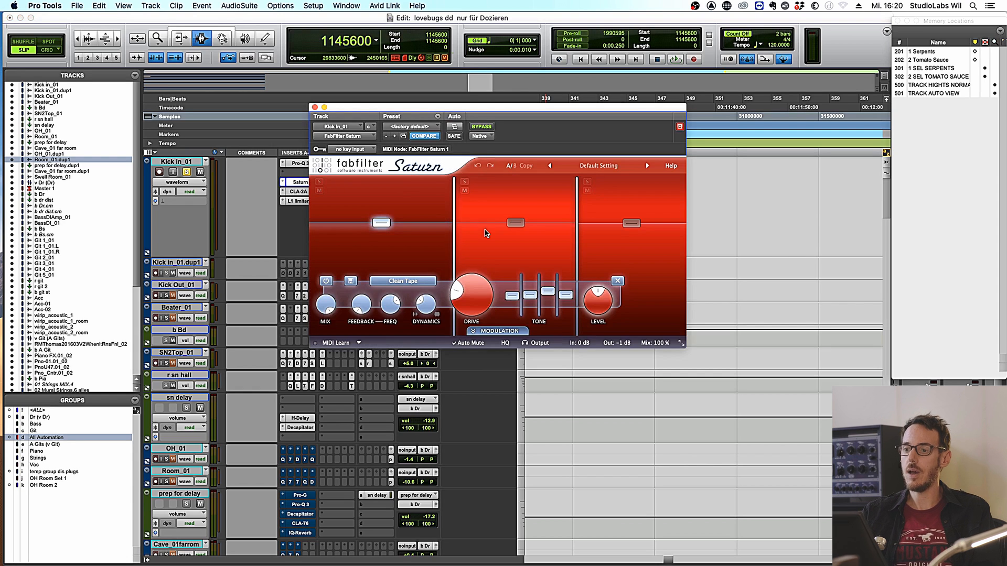
pyautogui.moveTo(483, 108); pyautogui.dragTo(660, 180)
pyautogui.press('space')
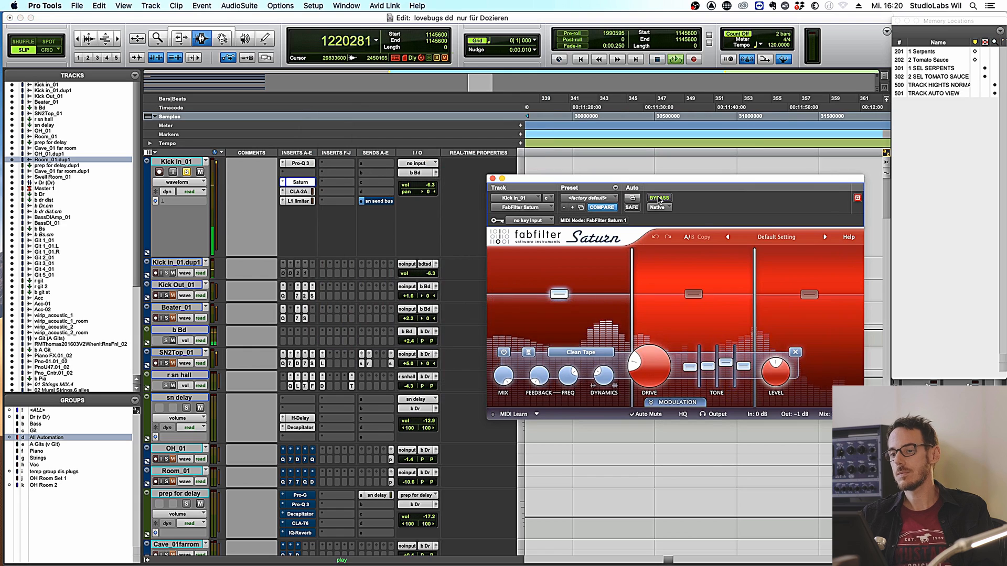
pyautogui.click(659, 199)
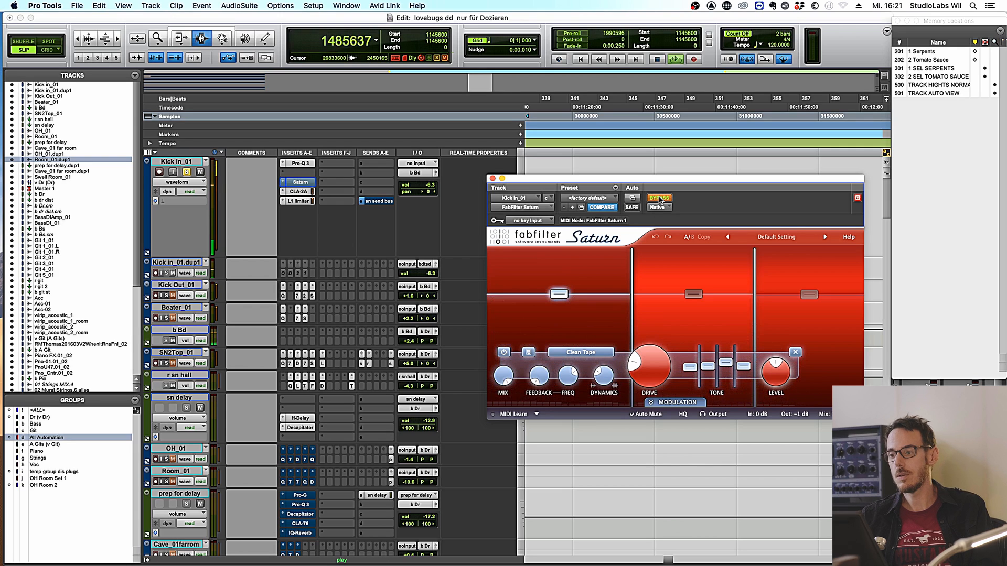
pyautogui.press('space')
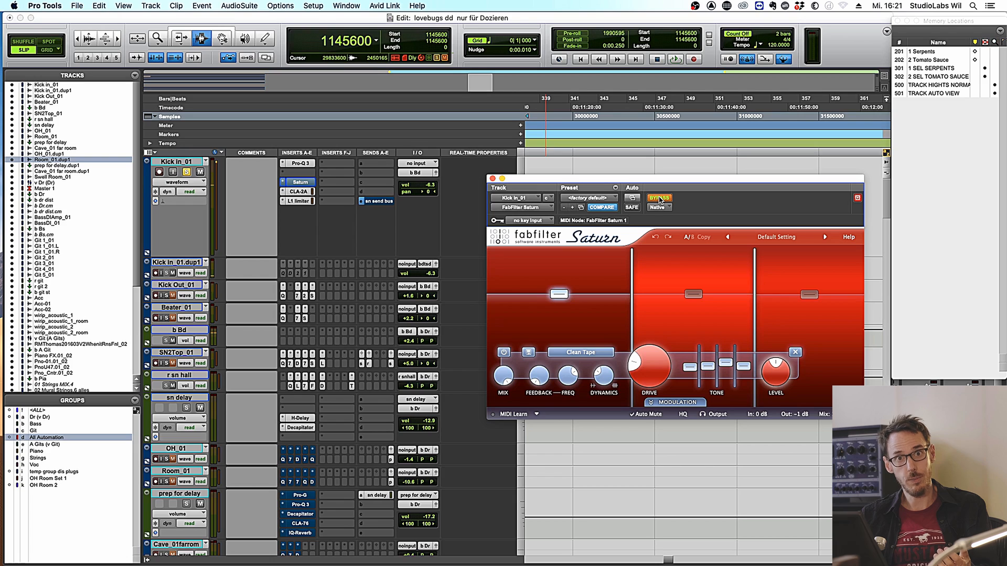
pyautogui.press('space')
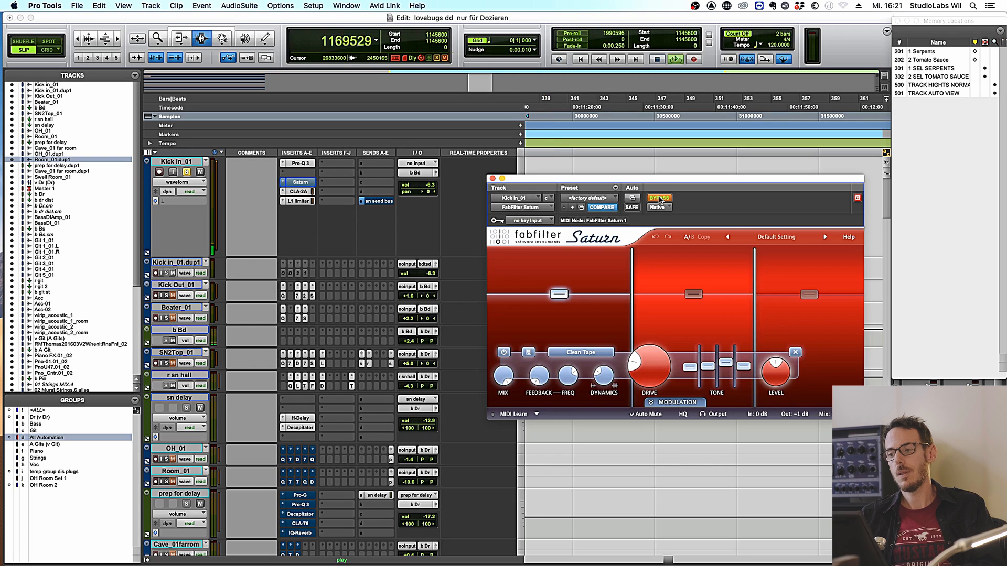
pyautogui.click(659, 198)
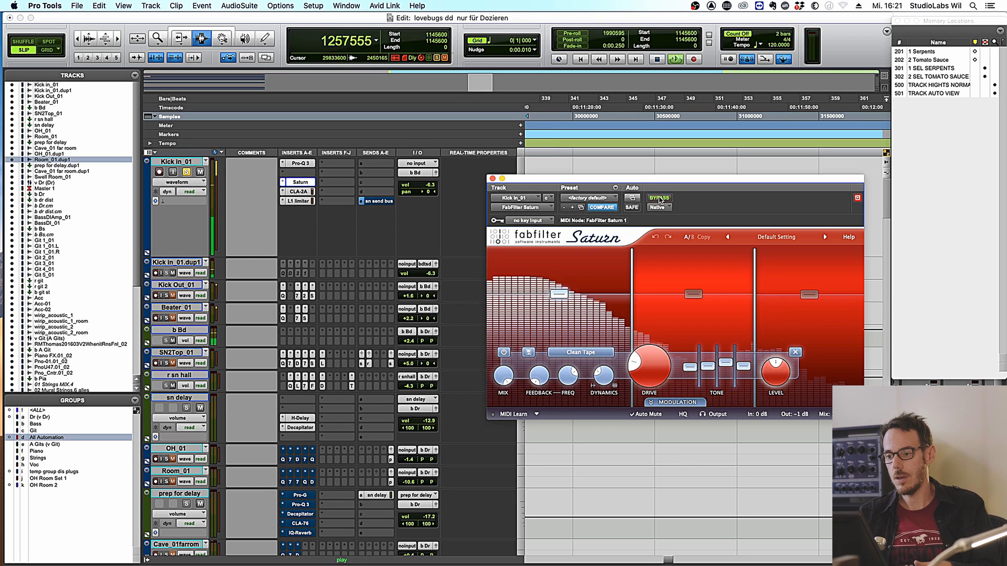
pyautogui.press('space')
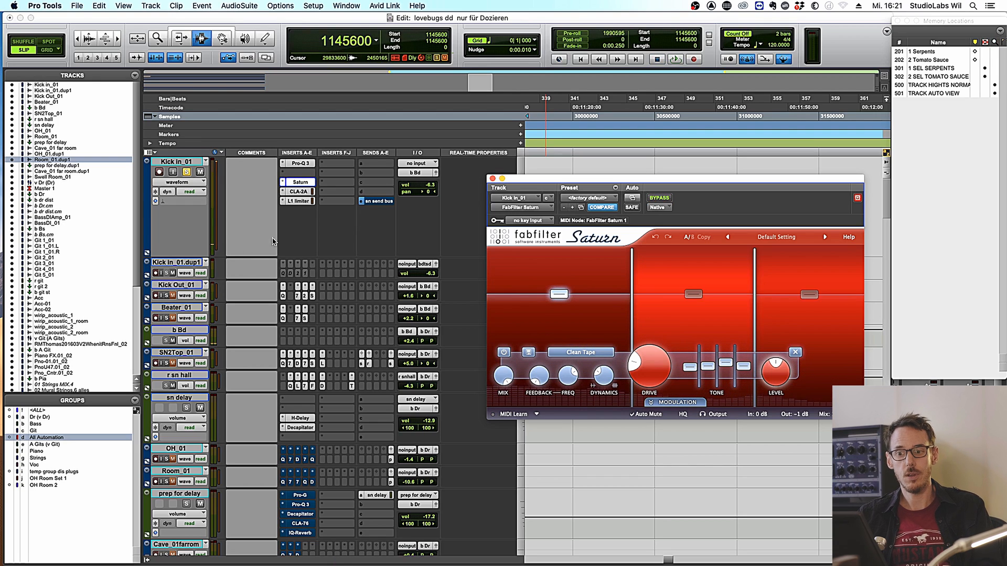
# - Compare Saturn bypassed and active again during playback, ending with it enabled
pyautogui.click(167, 296)
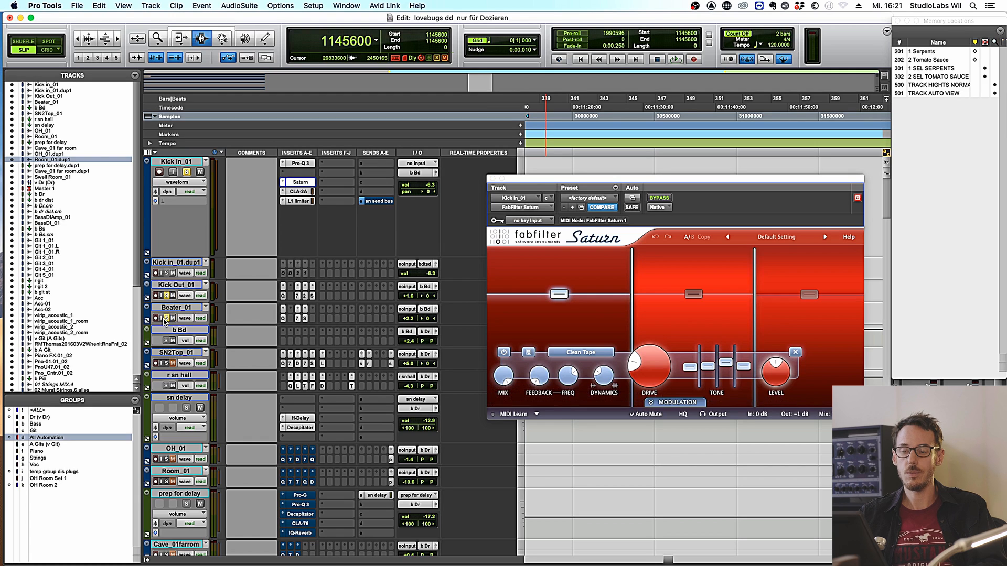
pyautogui.press('space')
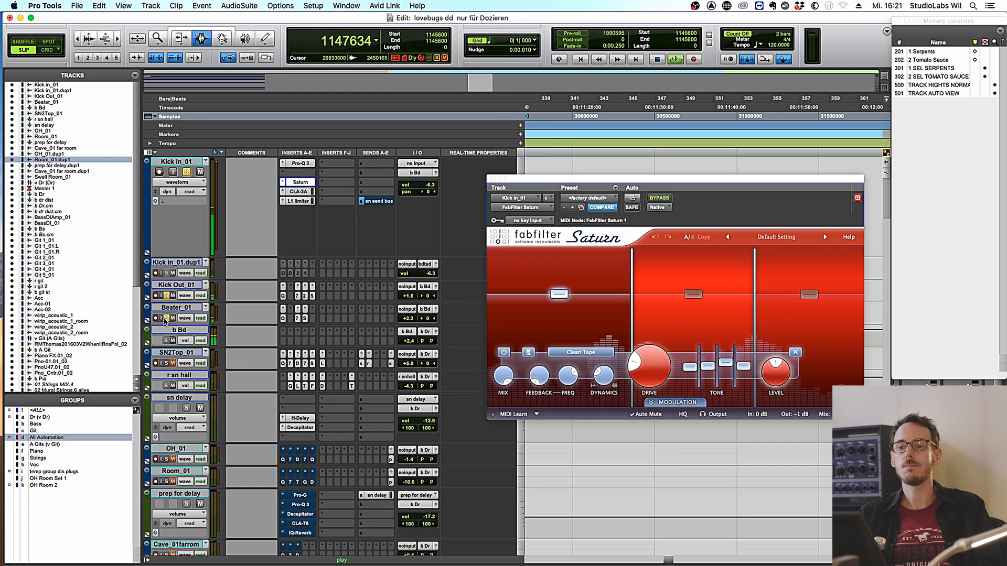
pyautogui.click(662, 198)
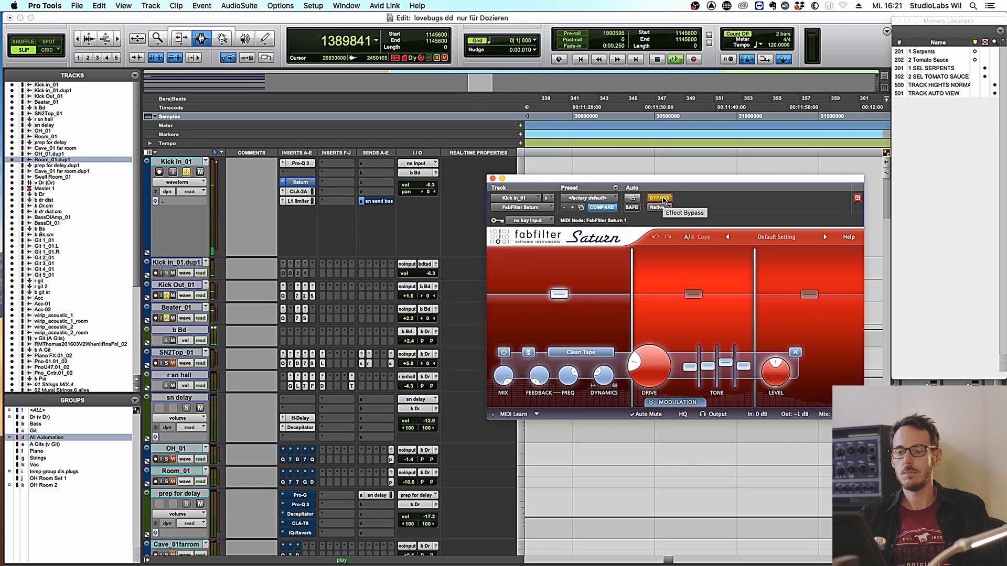
pyautogui.click(662, 199)
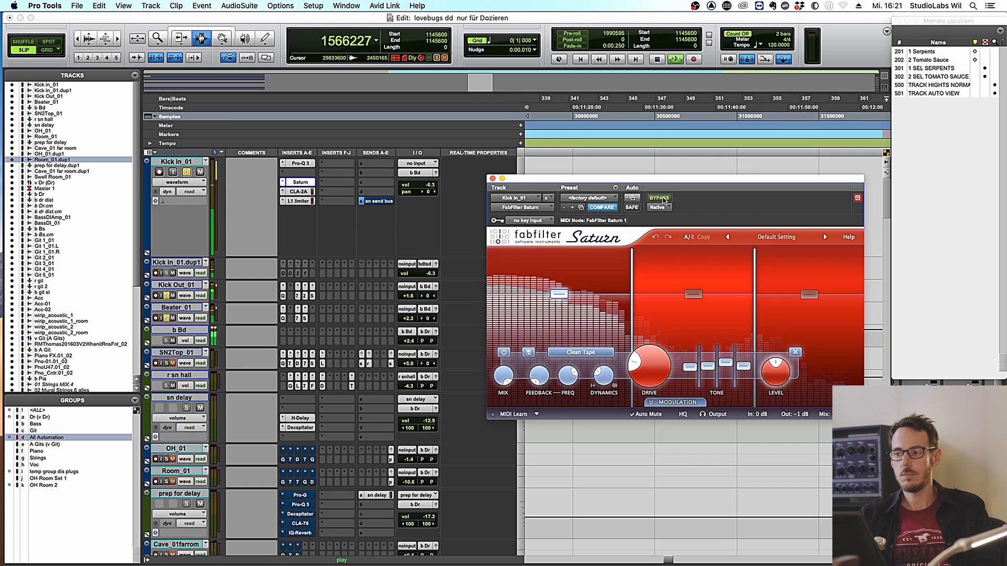
pyautogui.click(660, 198)
pyautogui.click(662, 198)
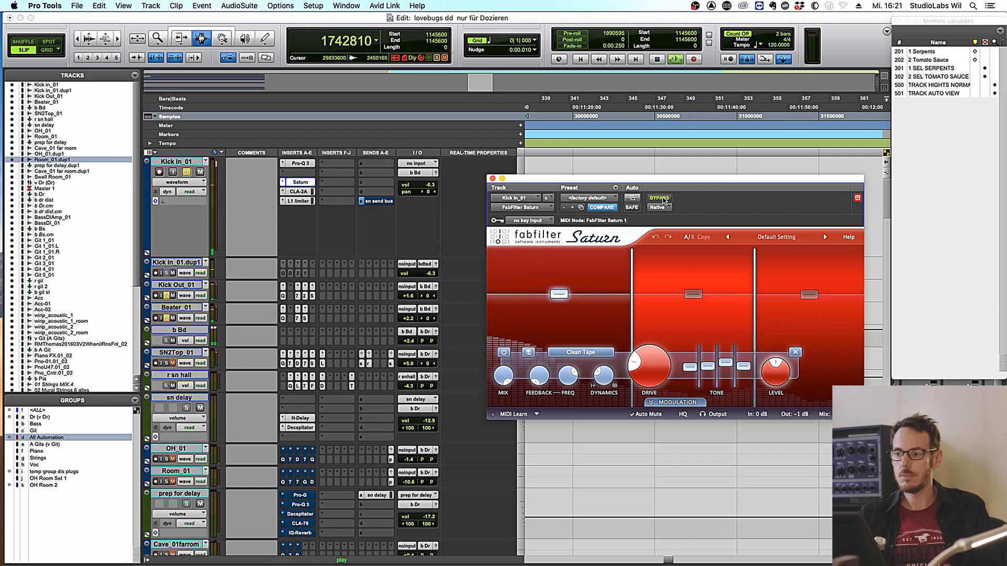
pyautogui.press('space')
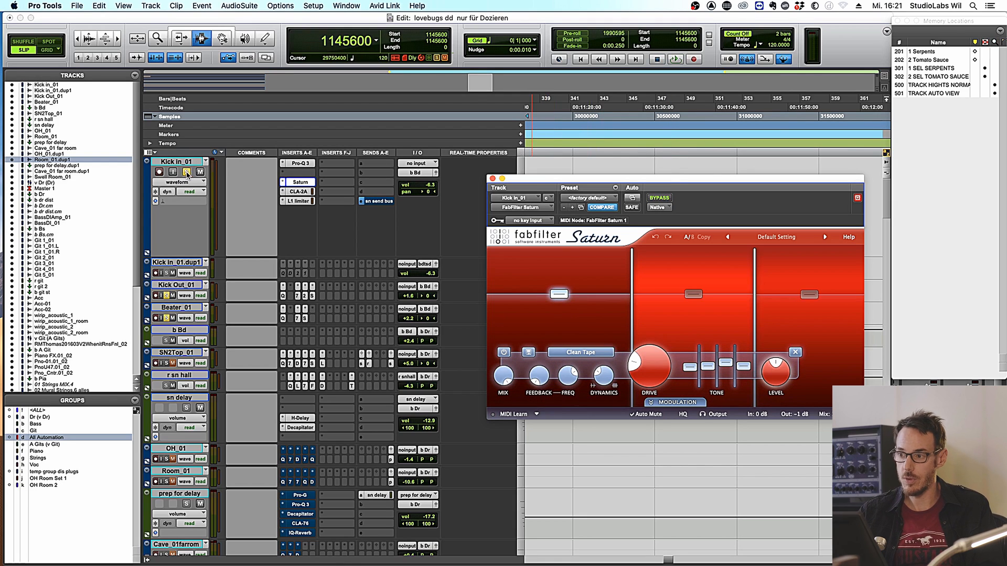
# - Bypass Saturn on Kick in_01, unsolo the track, and audition without saturation
pyautogui.keyDown('super'); pyautogui.click(307, 181); pyautogui.keyUp('super')
pyautogui.press('space')
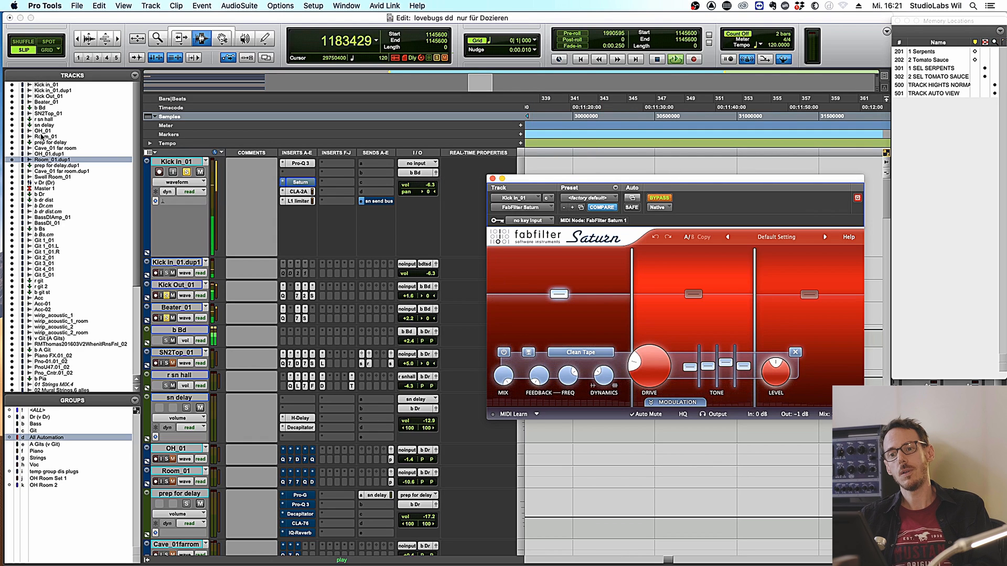
pyautogui.press('space')
pyautogui.click(186, 172)
pyautogui.press('space')
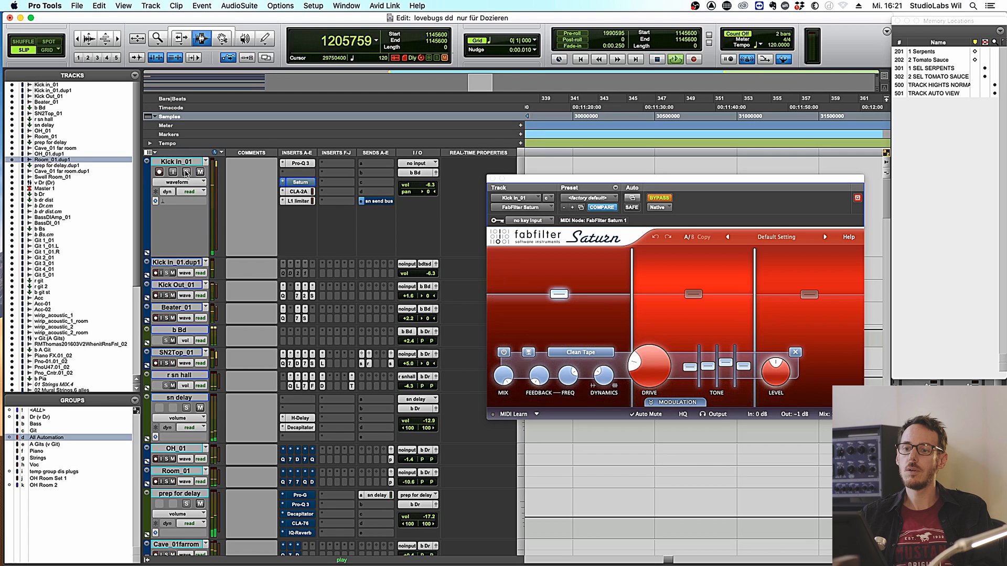
pyautogui.press('space')
# - Re-enable Saturn and A/B it once more during playback, leaving it active
pyautogui.click(659, 198)
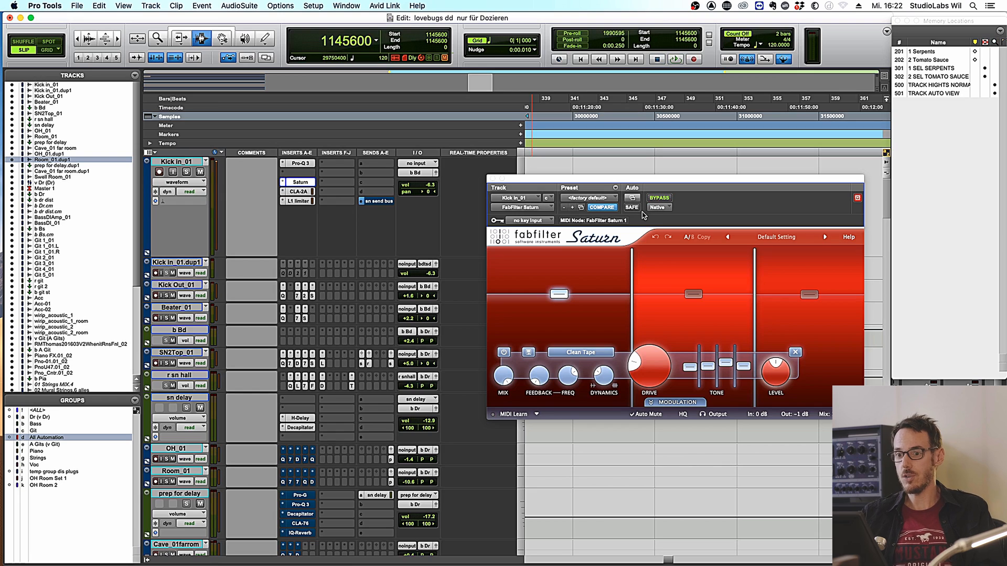
pyautogui.press('space')
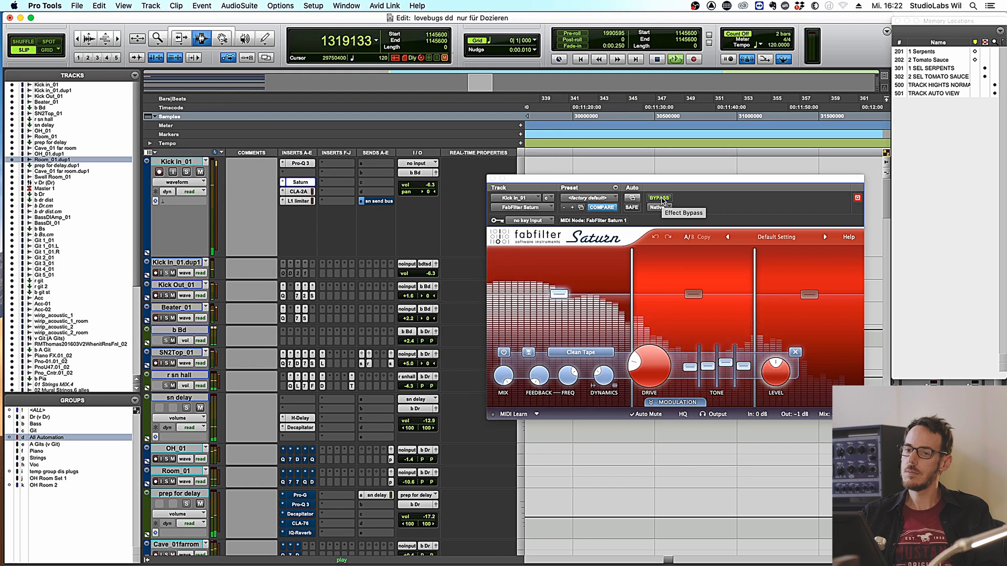
pyautogui.click(661, 201)
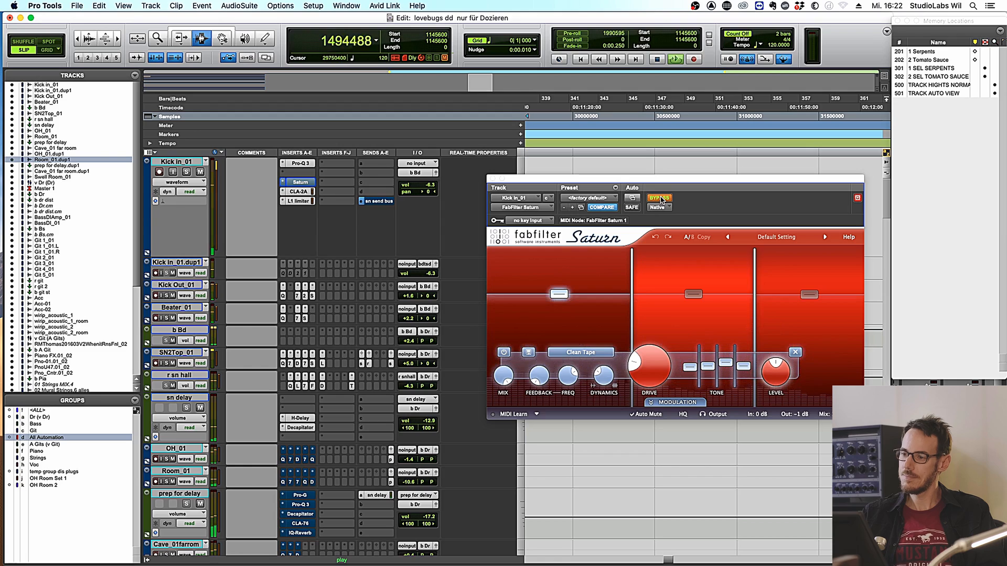
pyautogui.click(661, 200)
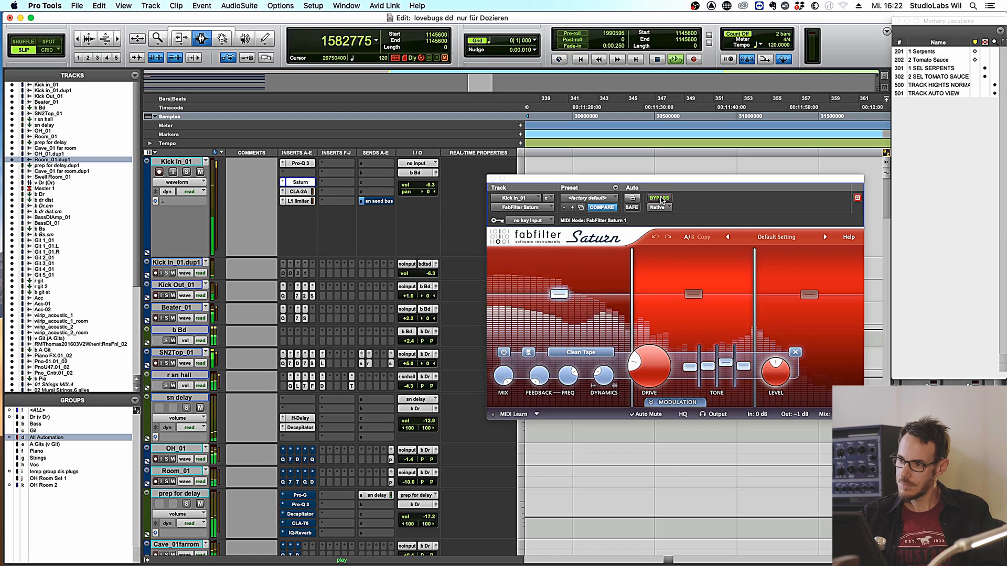
pyautogui.press('space')
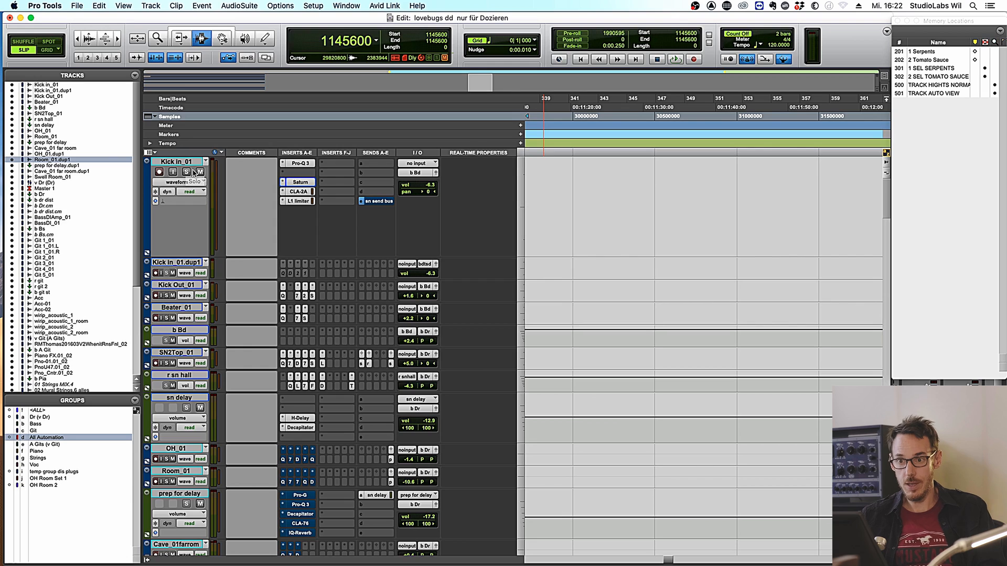
# - Solo Kick In_01 and A/B its Pro-Q 3 EQ by toggling bypass during playback
pyautogui.click(186, 172)
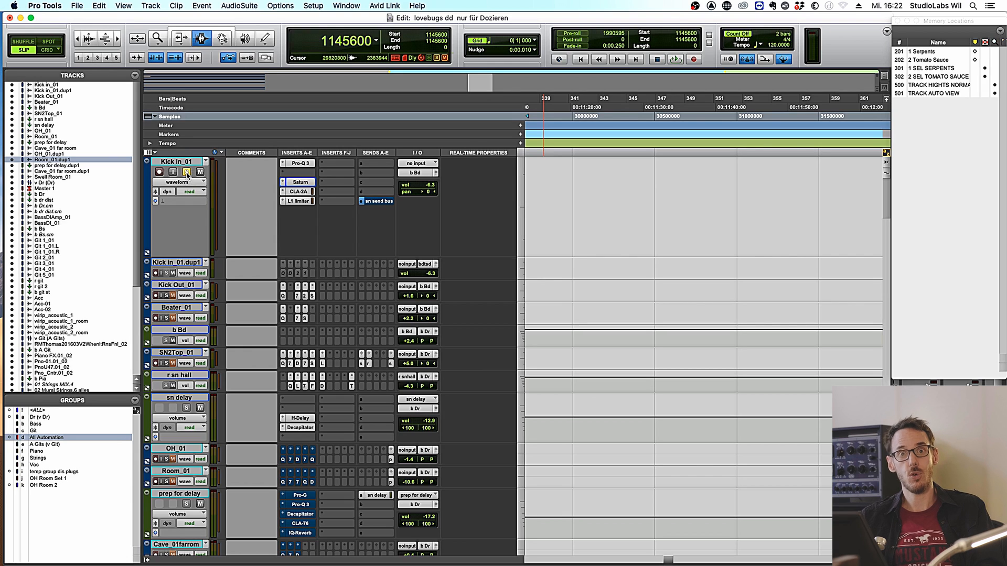
pyautogui.click(300, 164)
pyautogui.press('space')
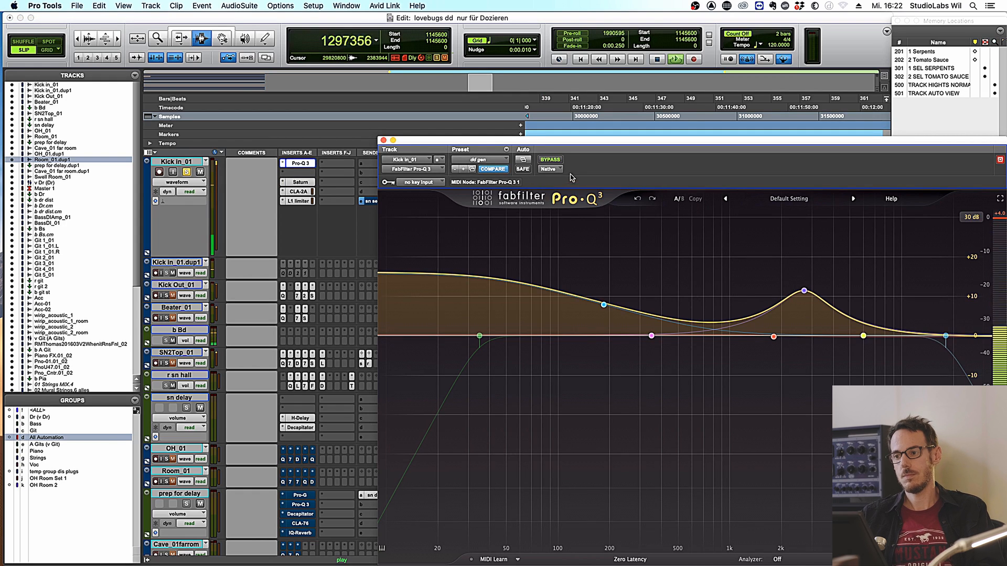
pyautogui.click(550, 160)
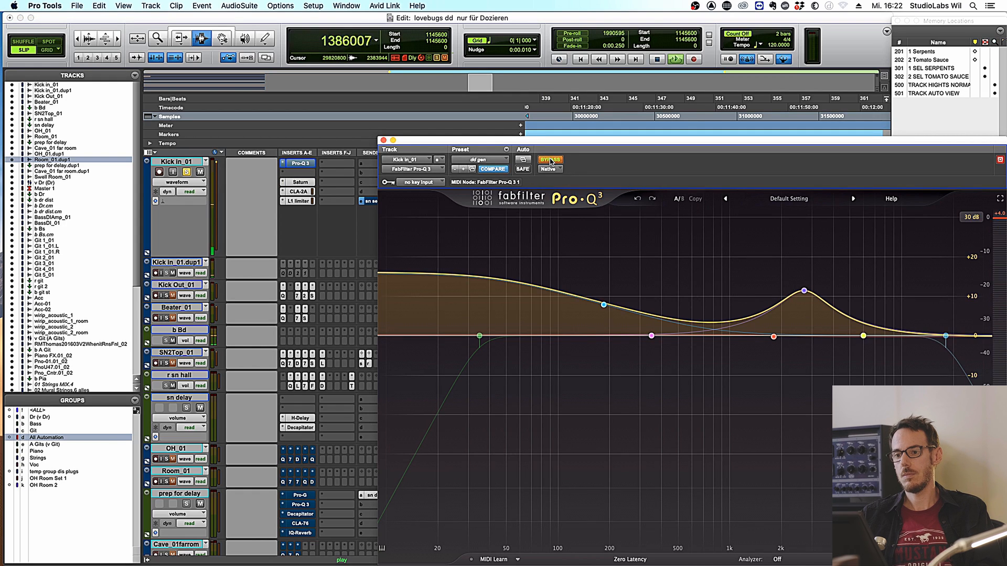
pyautogui.click(550, 160)
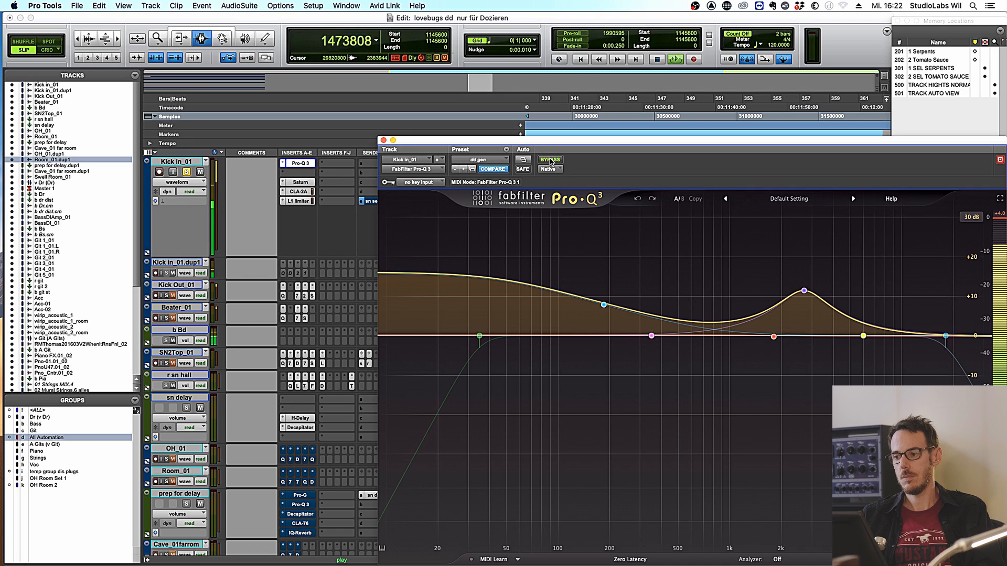
pyautogui.press('space')
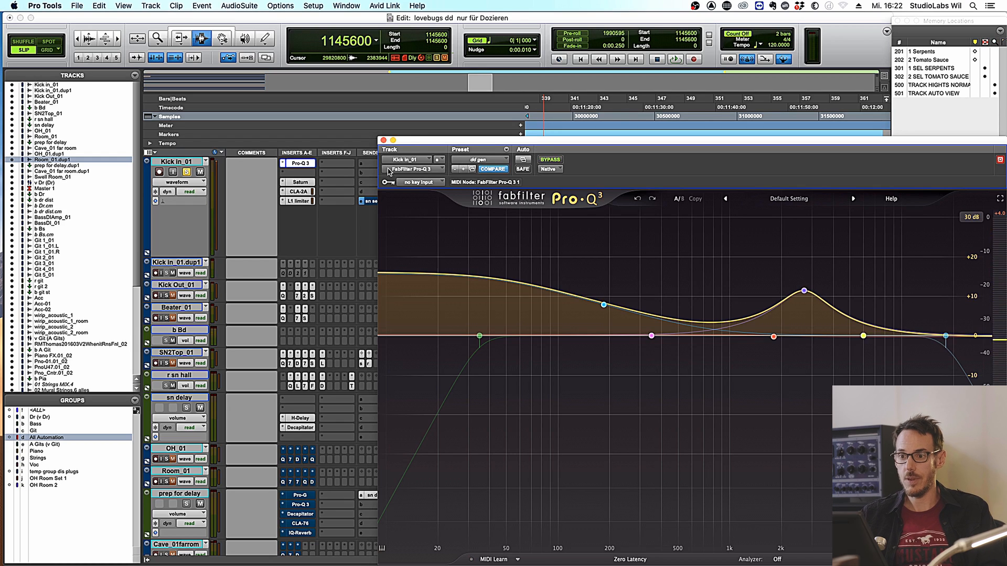
# - Audition Kick In_01's CLA-2A and L1 Limiter inserts, then close the plug-in window
pyautogui.click(299, 192)
pyautogui.press('space')
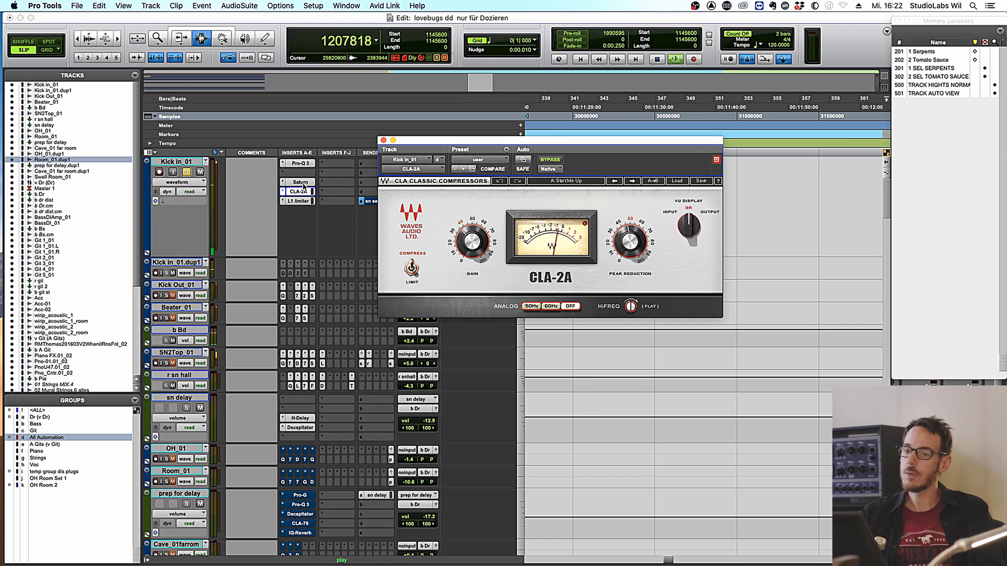
pyautogui.click(302, 202)
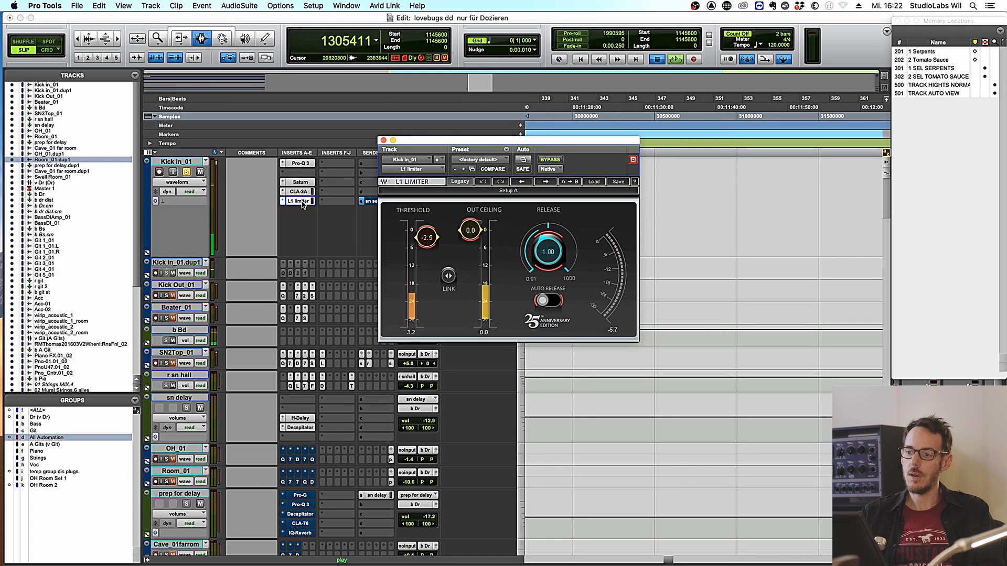
pyautogui.press('space')
pyautogui.click(383, 141)
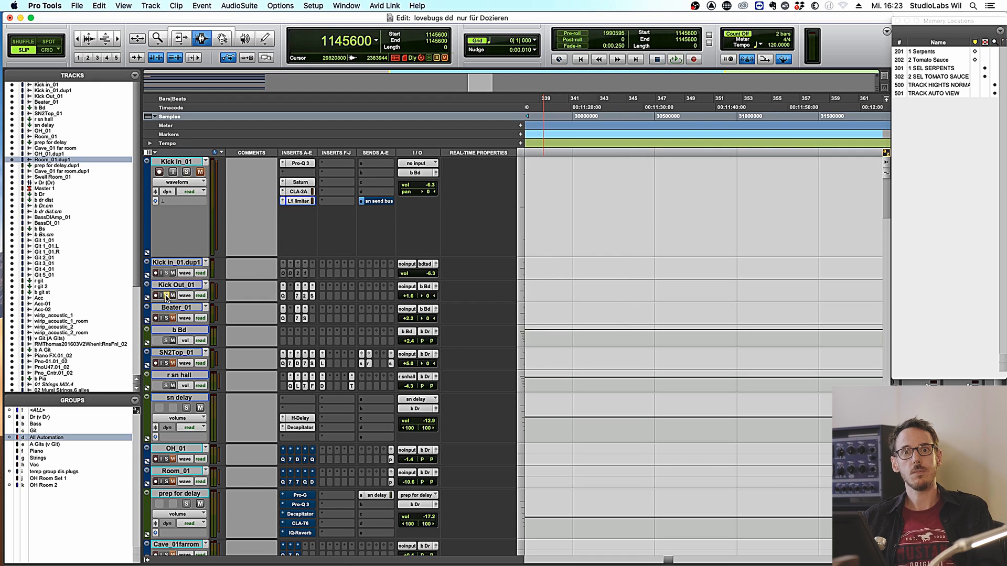
# - Compare Kick Out_01's Pro-Q 3 bypassed during playback, then select the Kick Out_01 track
pyautogui.click(283, 298)
pyautogui.press('space')
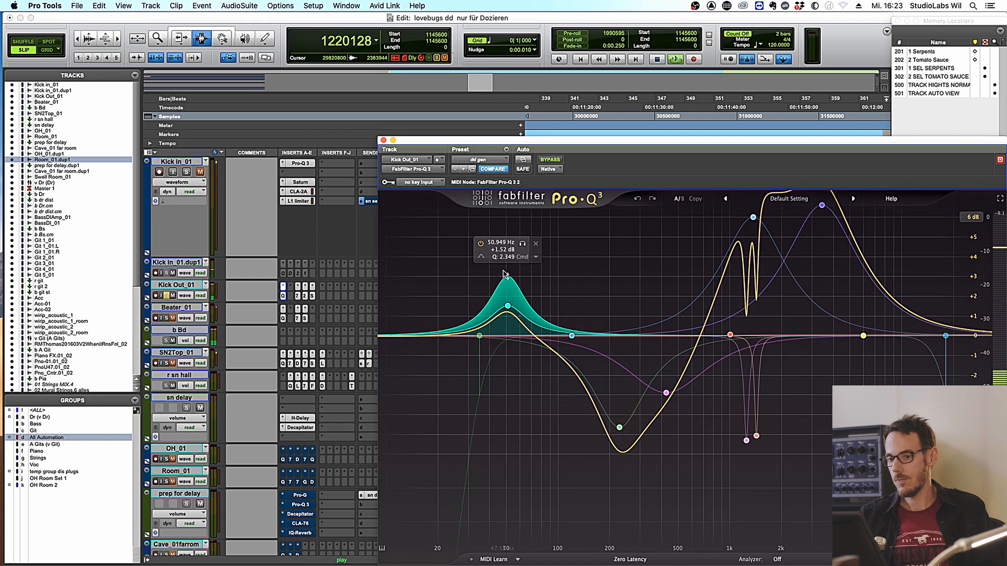
pyautogui.click(550, 160)
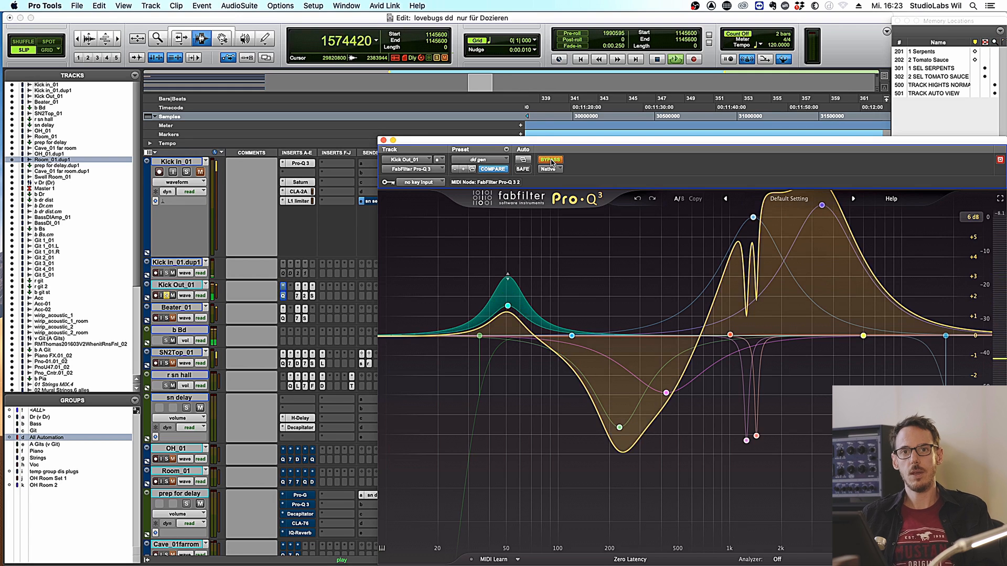
pyautogui.press('space')
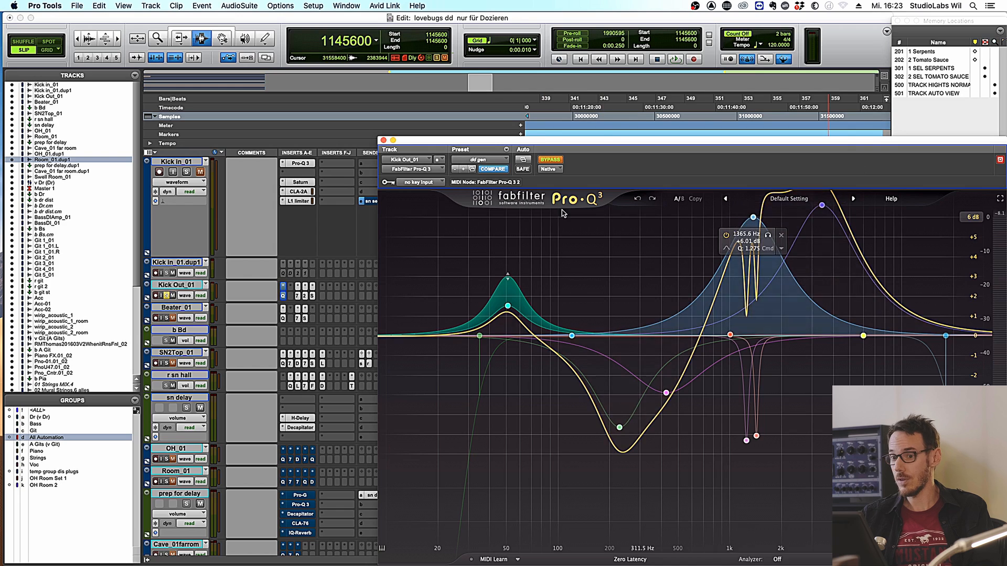
pyautogui.click(177, 286)
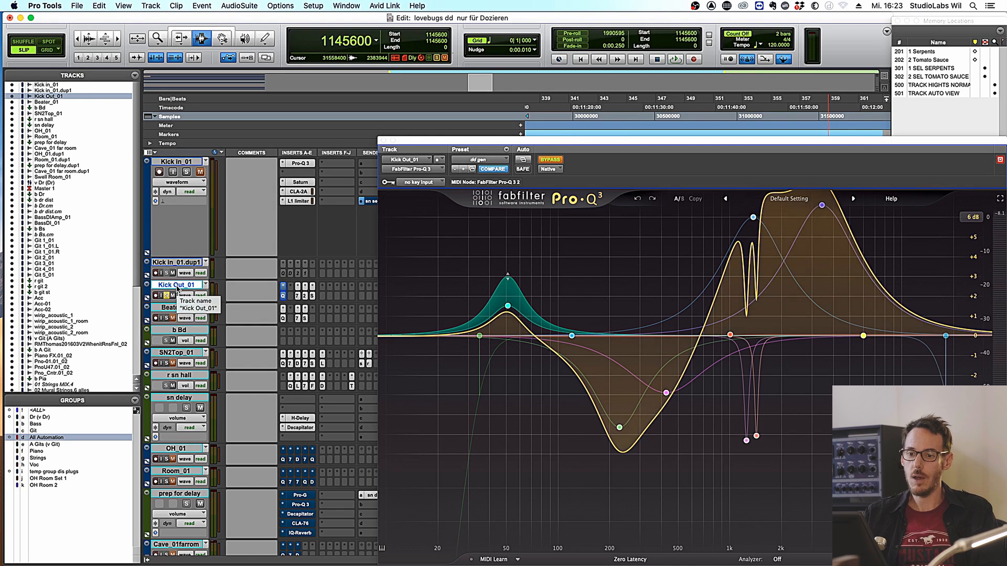
# - Duplicate Kick Out_01 with its inserts and shift the copy's EQ point down to about 333 Hz
pyautogui.hotkey('alt', 'shift', 'd')
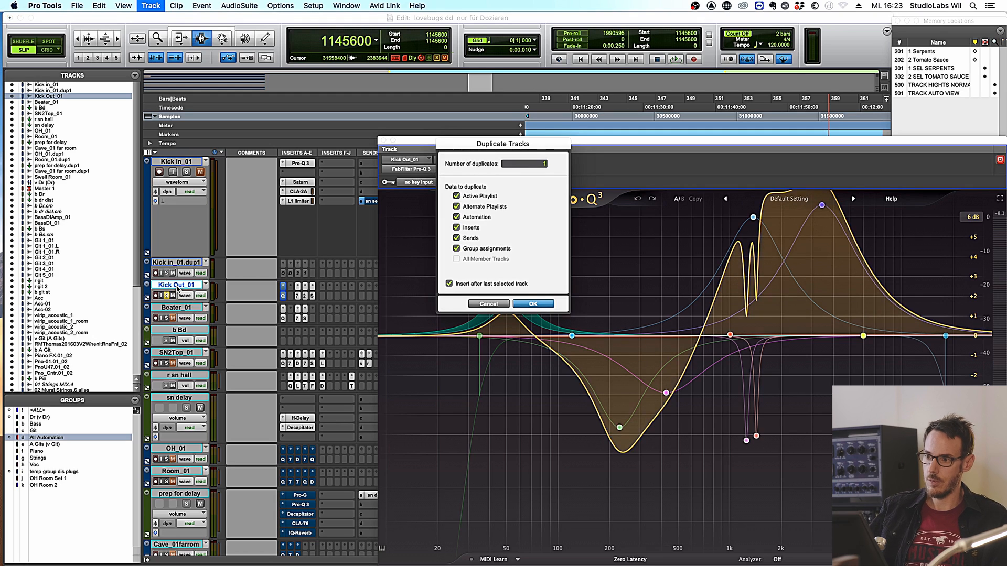
pyautogui.press('Return')
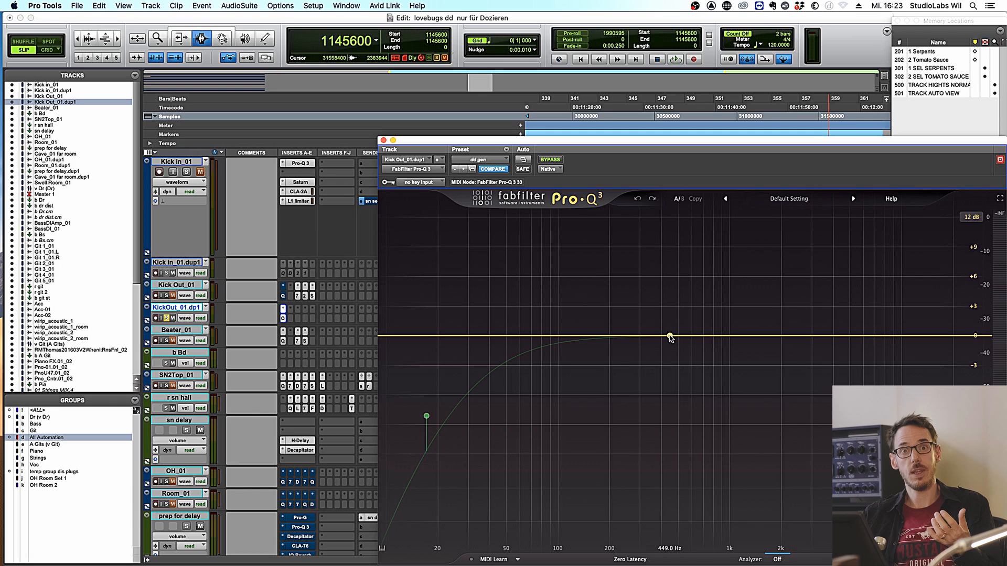
pyautogui.moveTo(670, 336); pyautogui.dragTo(647, 336)
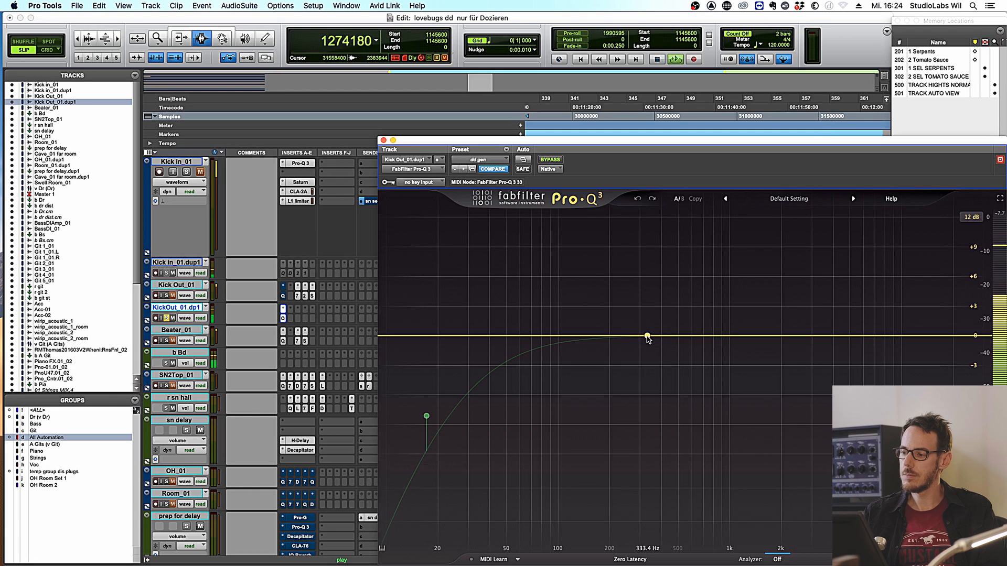
pyautogui.press('space')
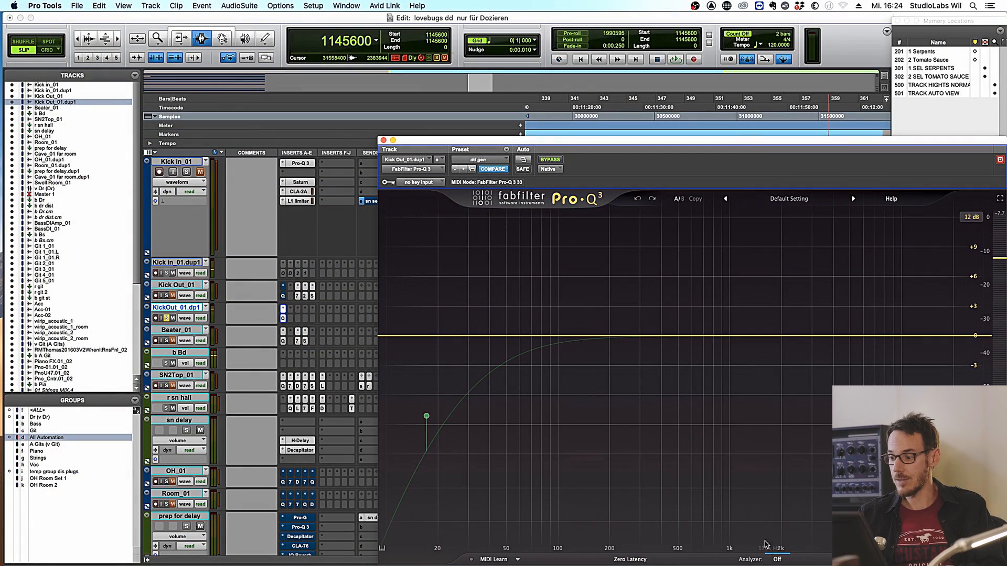
pyautogui.click(777, 560)
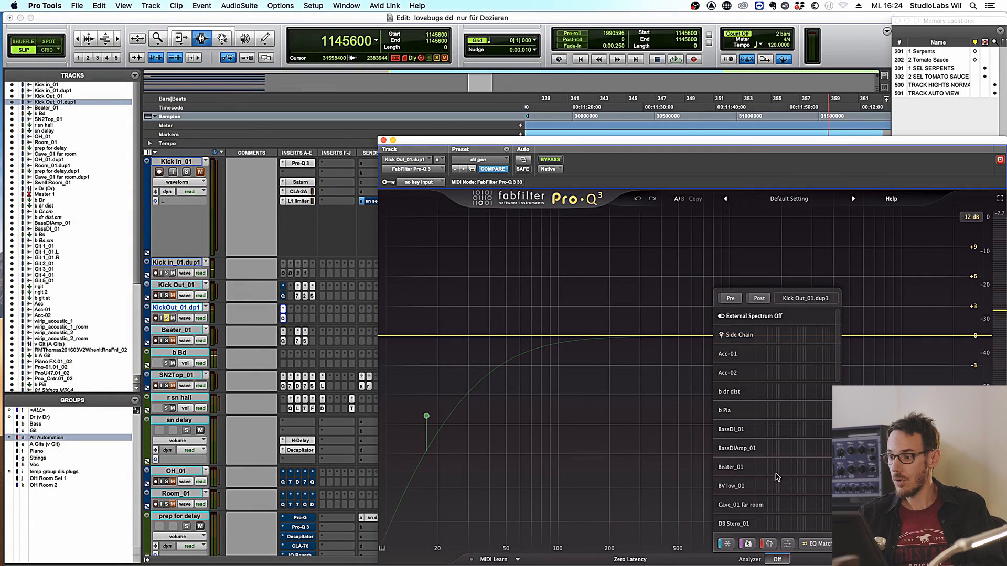
pyautogui.click(731, 299)
pyautogui.press('space')
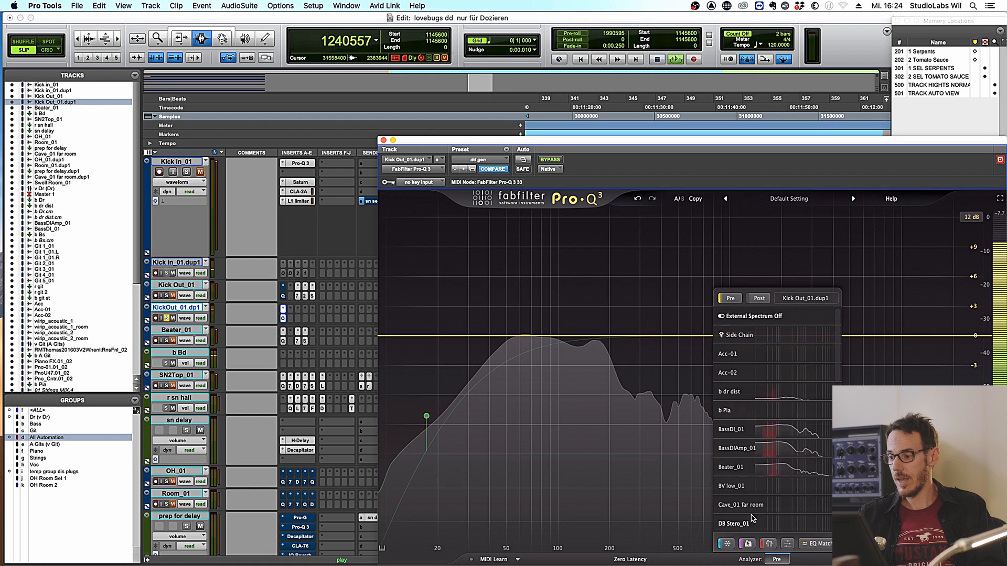
pyautogui.click(777, 560)
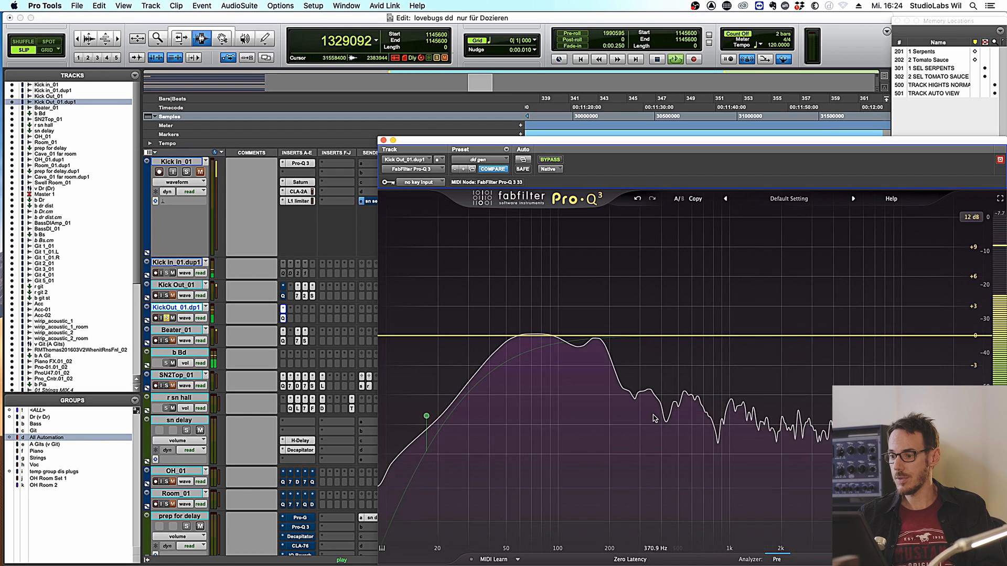
pyautogui.moveTo(650, 408)
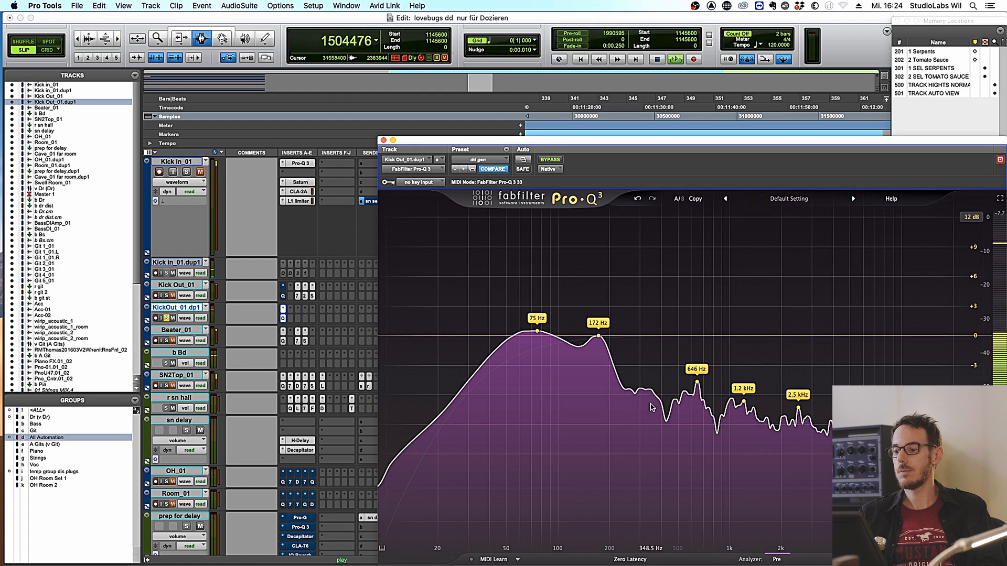
pyautogui.press('space')
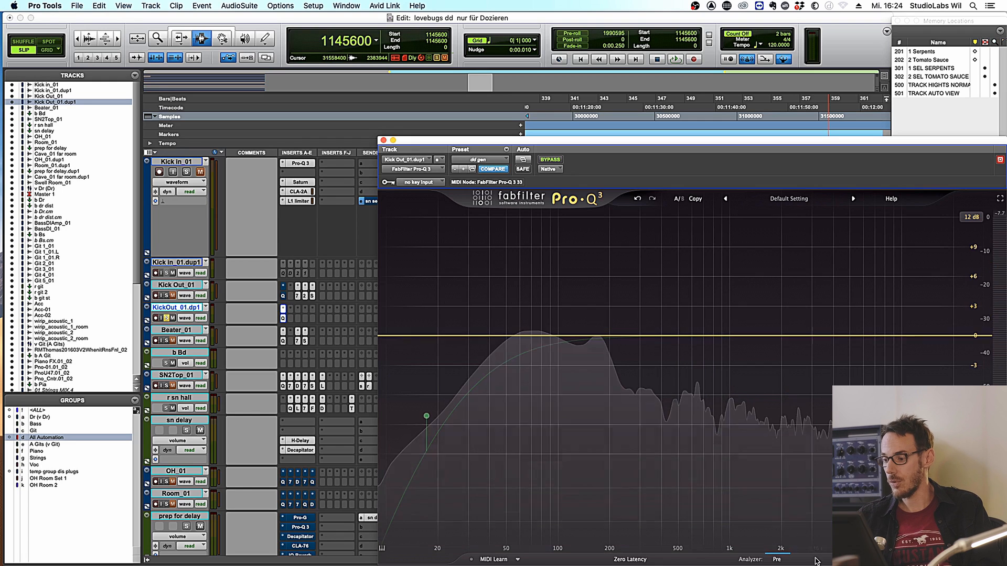
pyautogui.click(776, 559)
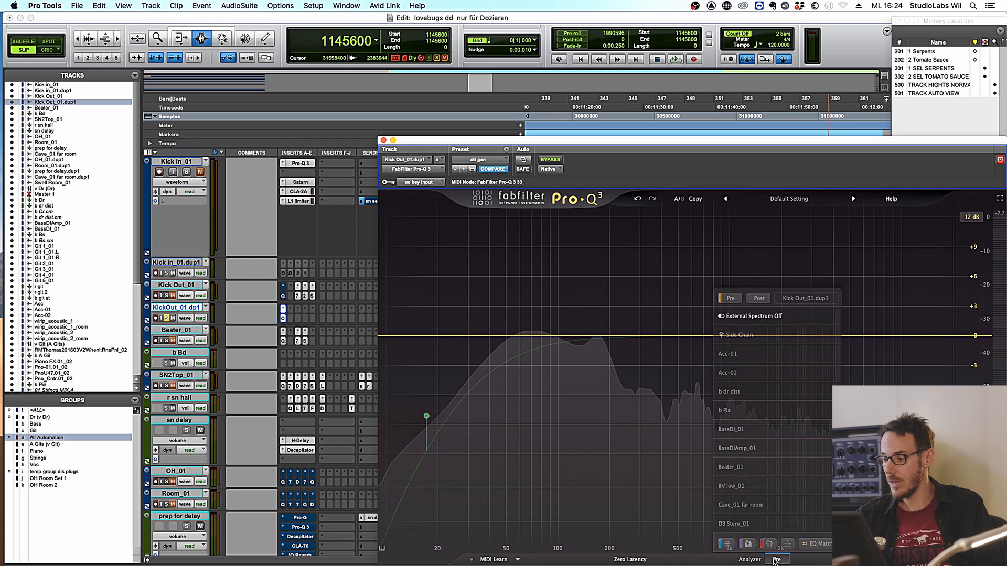
pyautogui.click(732, 299)
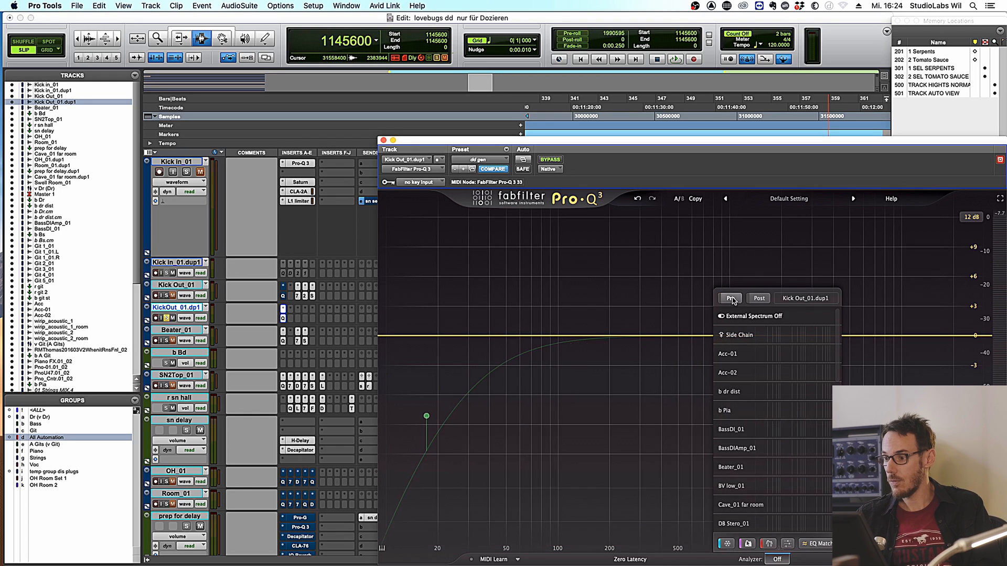
pyautogui.click(776, 560)
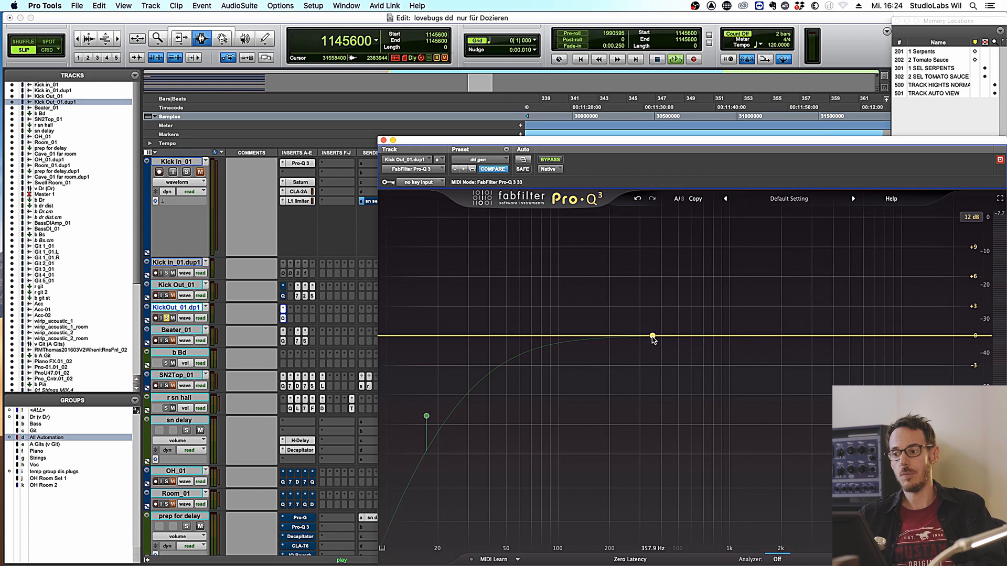
# - Add a bell band on the duplicate's Pro-Q 3, boosting about +27 dB near 513 Hz
pyautogui.moveTo(653, 336); pyautogui.dragTo(667, 204)
pyautogui.scroll(5, 665, 240)
pyautogui.scroll(-5, 663, 253)
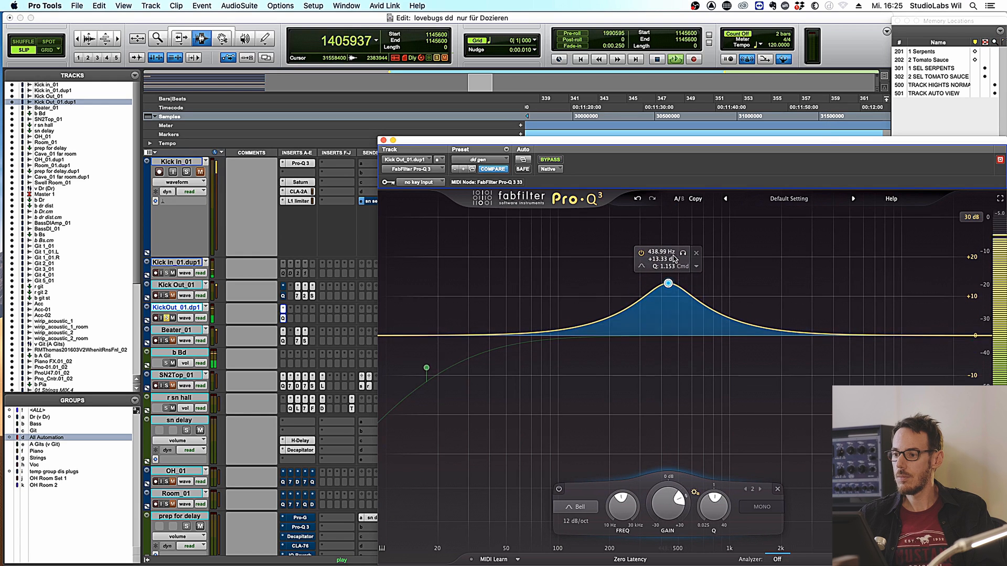
pyautogui.moveTo(668, 285); pyautogui.dragTo(696, 248)
pyautogui.scroll(3, 667, 232)
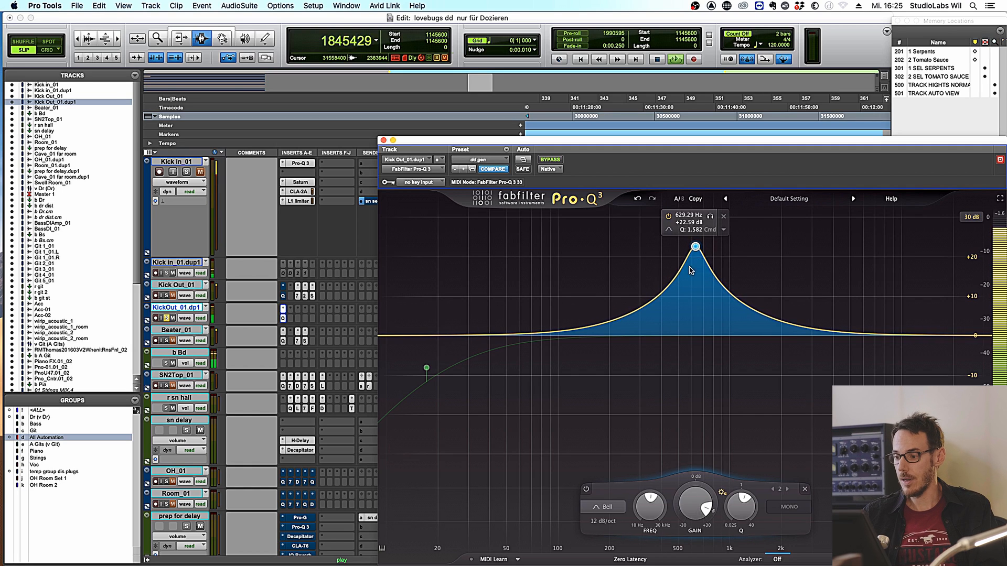
# - Turn band 2 into a narrow -11.59 dB cut and add another cut near 288 Hz
pyautogui.moveTo(697, 509); pyautogui.dragTo(698, 545)
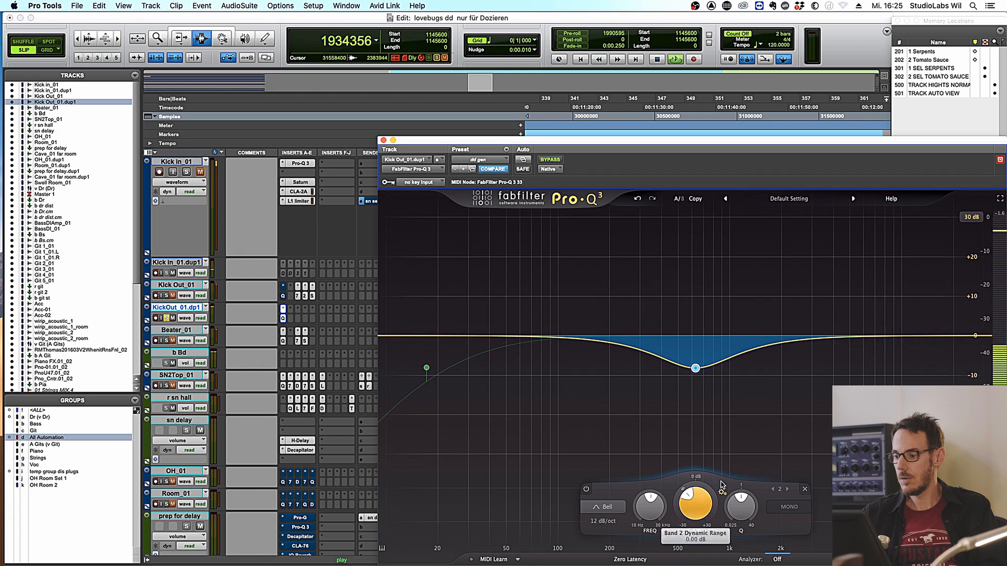
pyautogui.moveTo(741, 507); pyautogui.dragTo(753, 495)
pyautogui.moveTo(685, 491); pyautogui.dragTo(686, 498)
pyautogui.moveTo(638, 335); pyautogui.dragTo(637, 217)
pyautogui.moveTo(640, 513); pyautogui.dragTo(683, 498)
pyautogui.press('space')
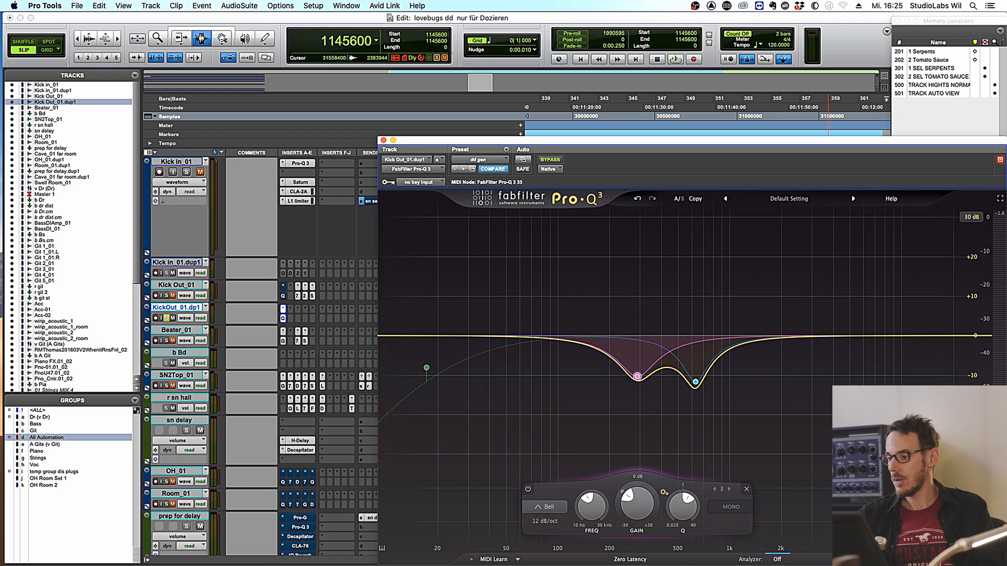
pyautogui.press('space')
pyautogui.click(551, 159)
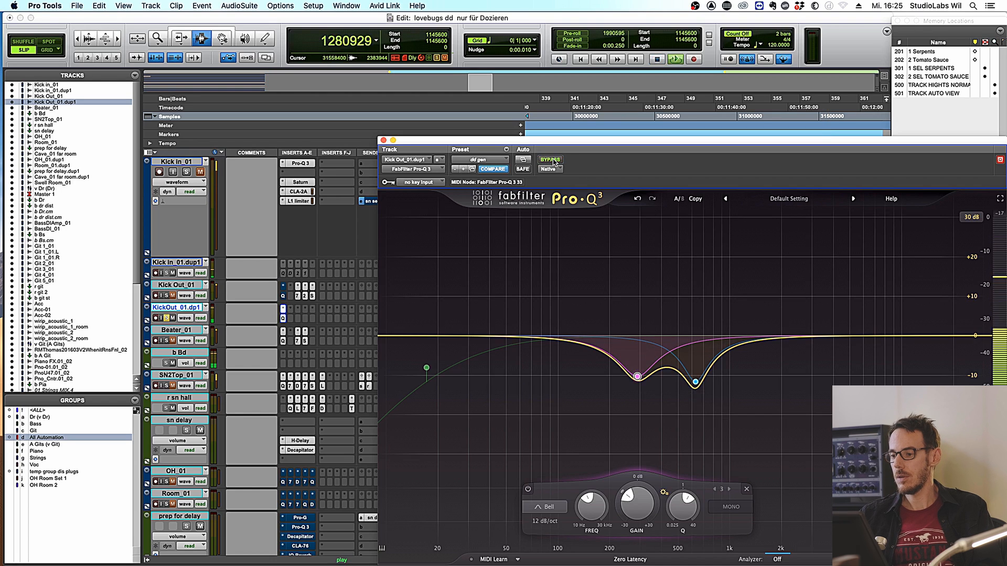
pyautogui.click(550, 160)
pyautogui.press('space')
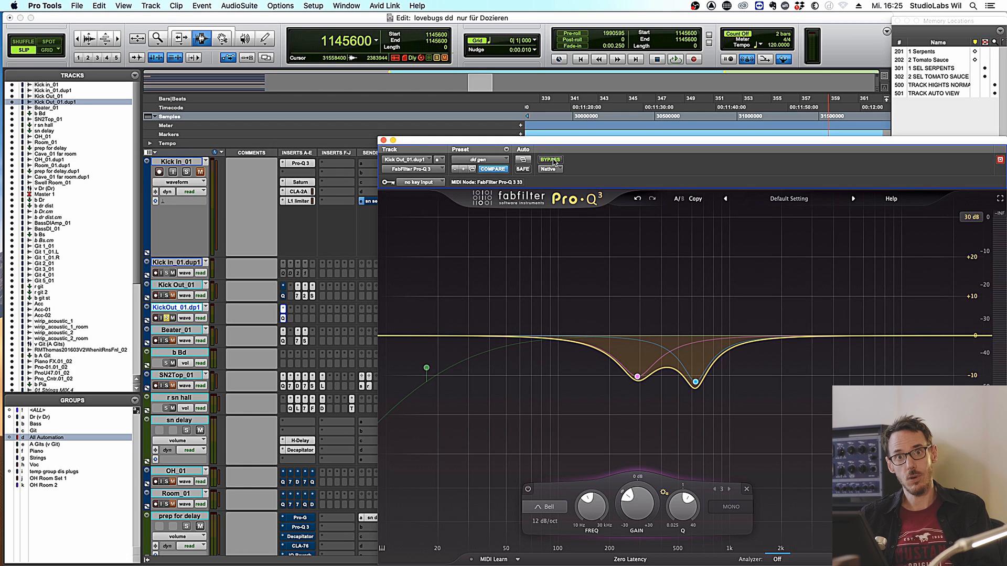
pyautogui.moveTo(600, 354)
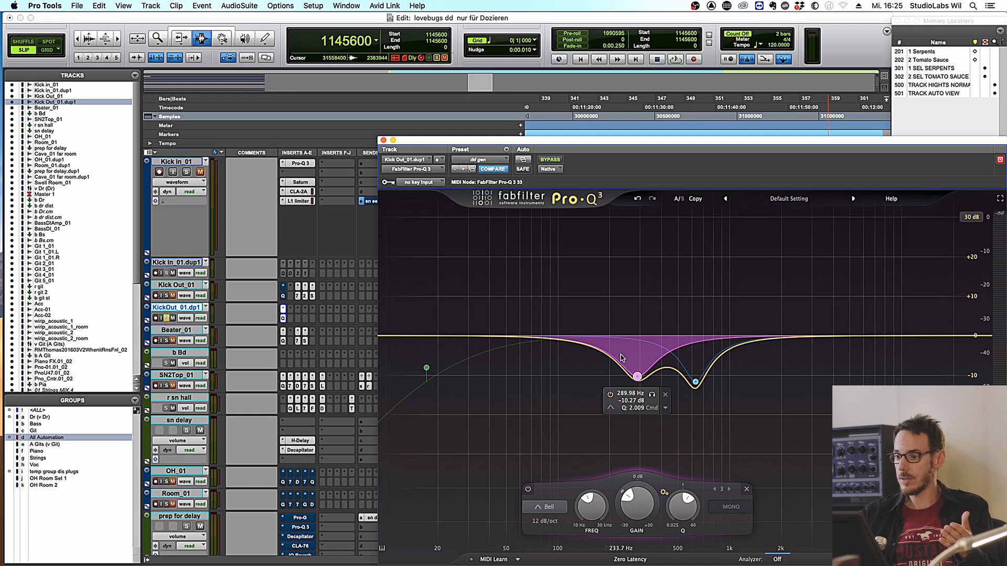
pyautogui.moveTo(708, 362)
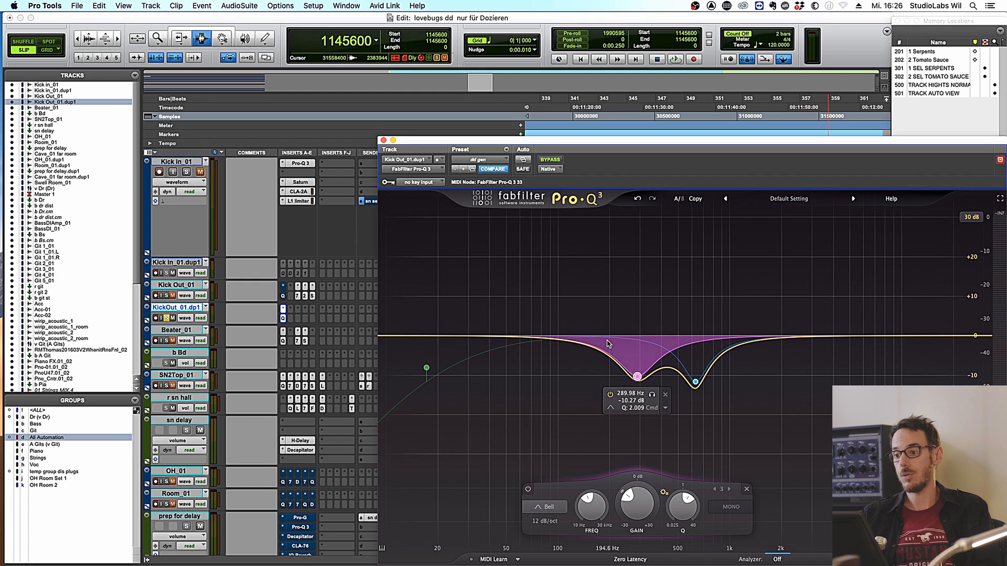
pyautogui.press('space')
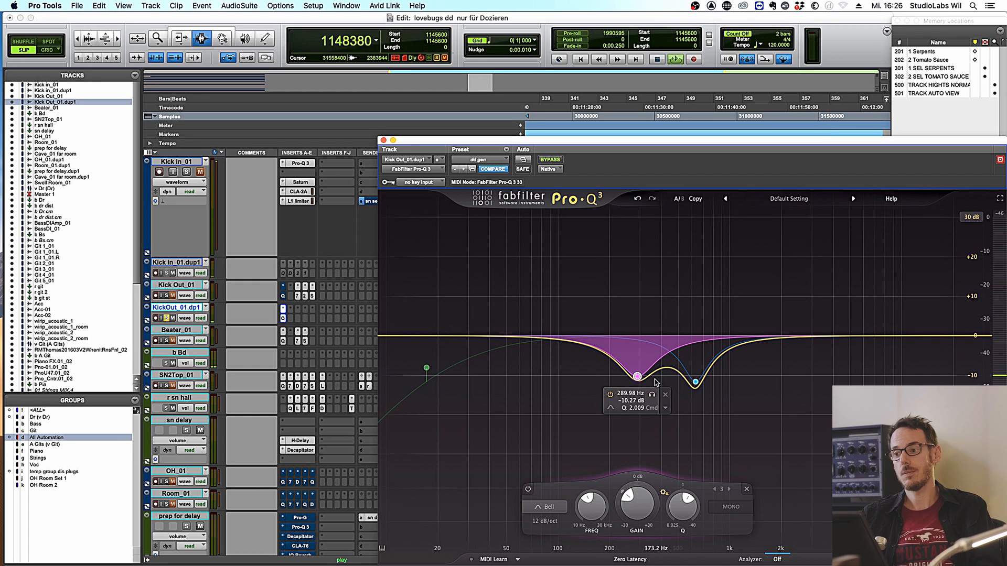
pyautogui.click(554, 161)
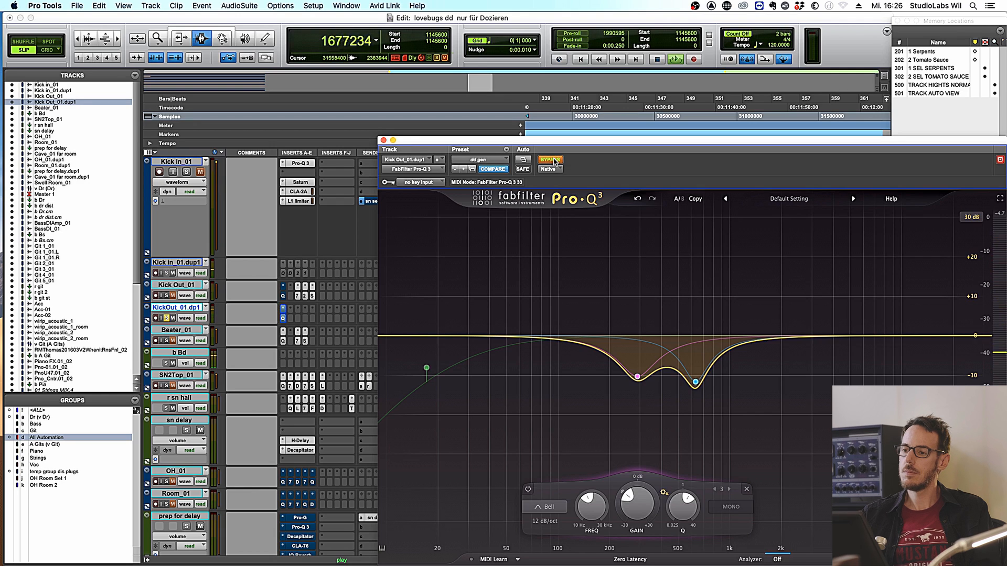
pyautogui.click(553, 160)
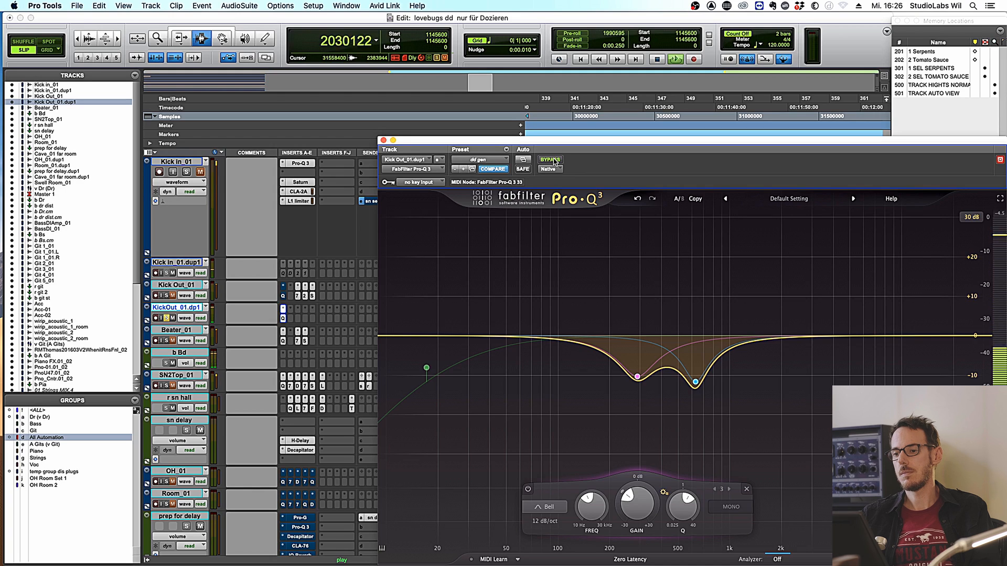
pyautogui.click(553, 161)
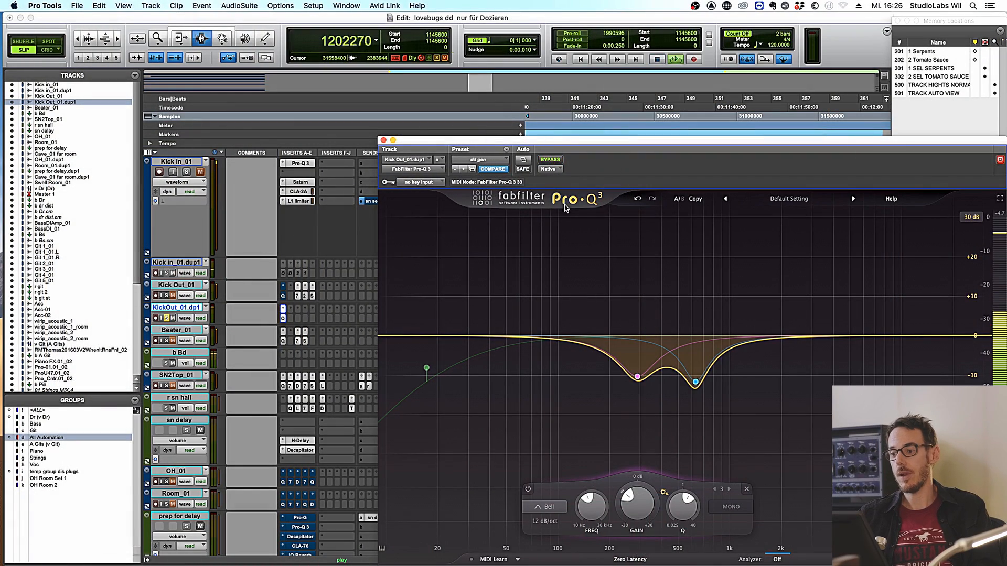
# - Re-enable the EQ and add a low bell boost of about +2.25 dB near 53 Hz
pyautogui.click(550, 160)
pyautogui.press('space')
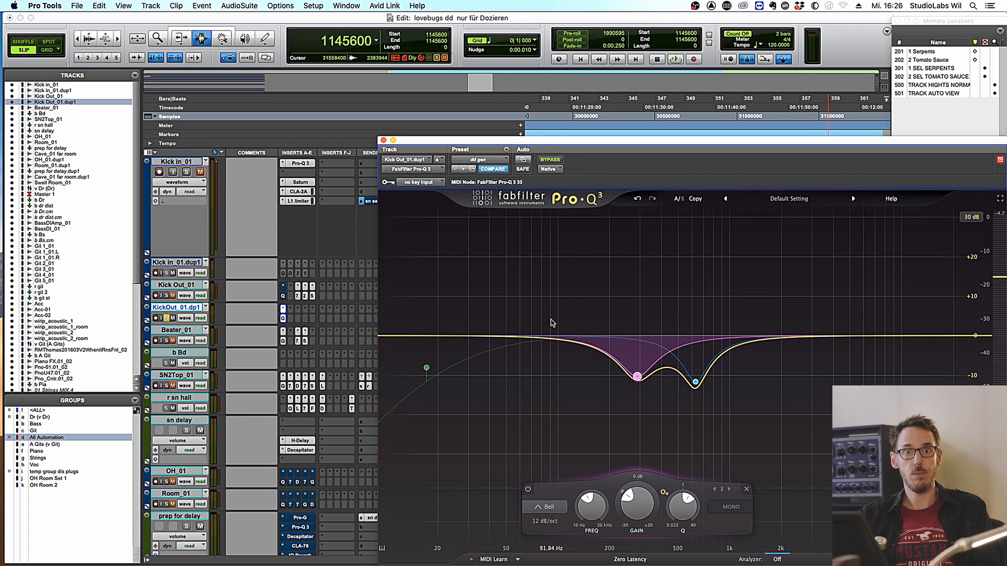
pyautogui.moveTo(523, 339); pyautogui.dragTo(528, 328)
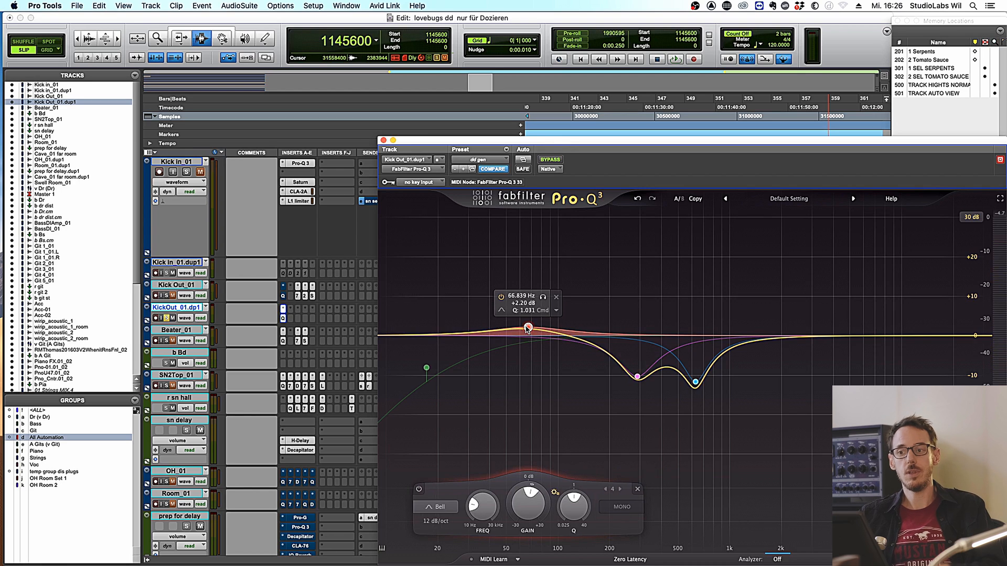
pyautogui.press('space')
pyautogui.moveTo(528, 328)
pyautogui.mouseDown()
pyautogui.moveTo(524, 230)
pyautogui.moveTo(523, 275)
pyautogui.moveTo(483, 285)
pyautogui.moveTo(489, 337)
pyautogui.moveTo(504, 324)
pyautogui.moveTo(506, 273)
pyautogui.moveTo(509, 329)
pyautogui.mouseUp()
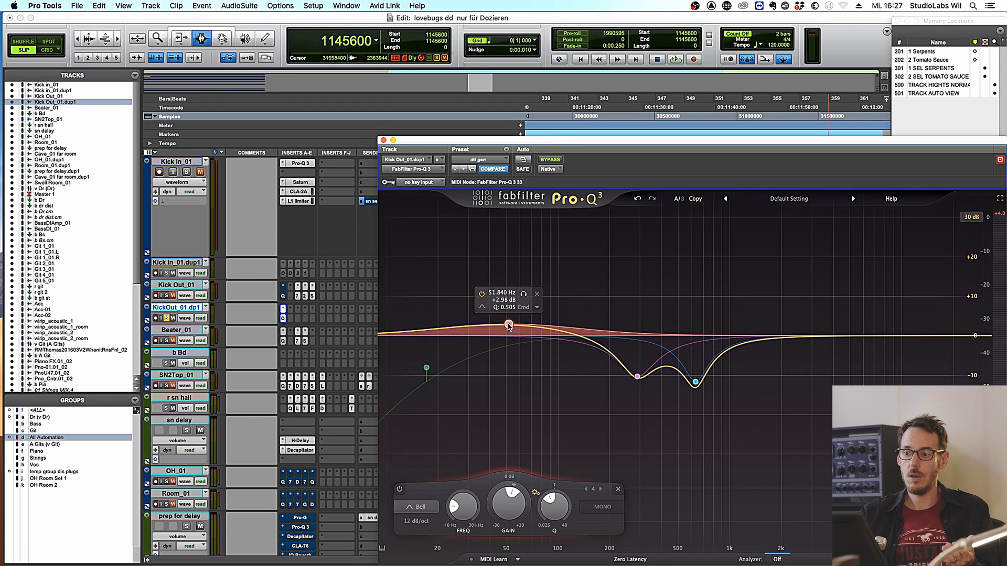
pyautogui.moveTo(509, 326); pyautogui.dragTo(512, 329)
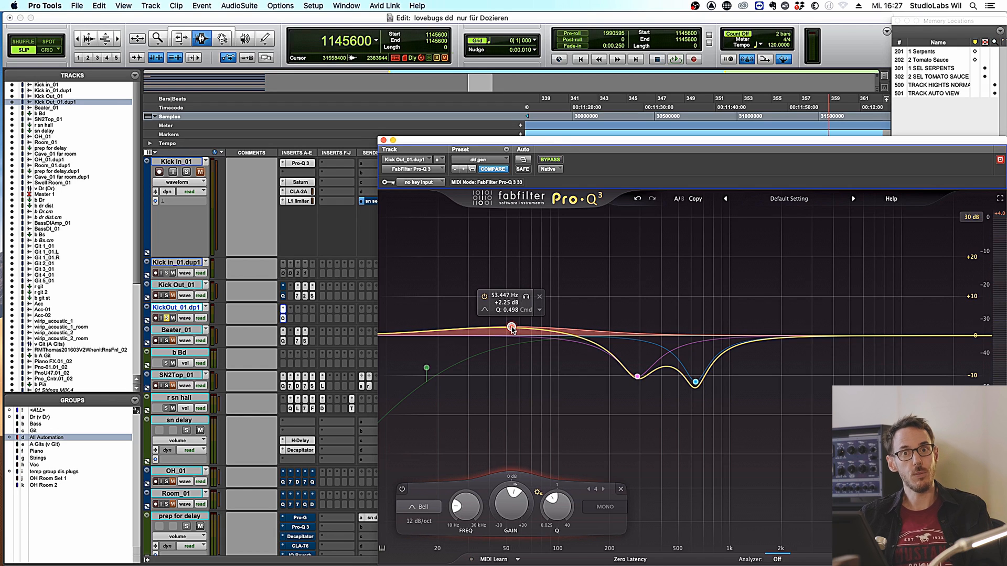
# - Make the low band dynamic, lower its boost, narrow Q to 2.192 and settle near 51 Hz
pyautogui.click(540, 311)
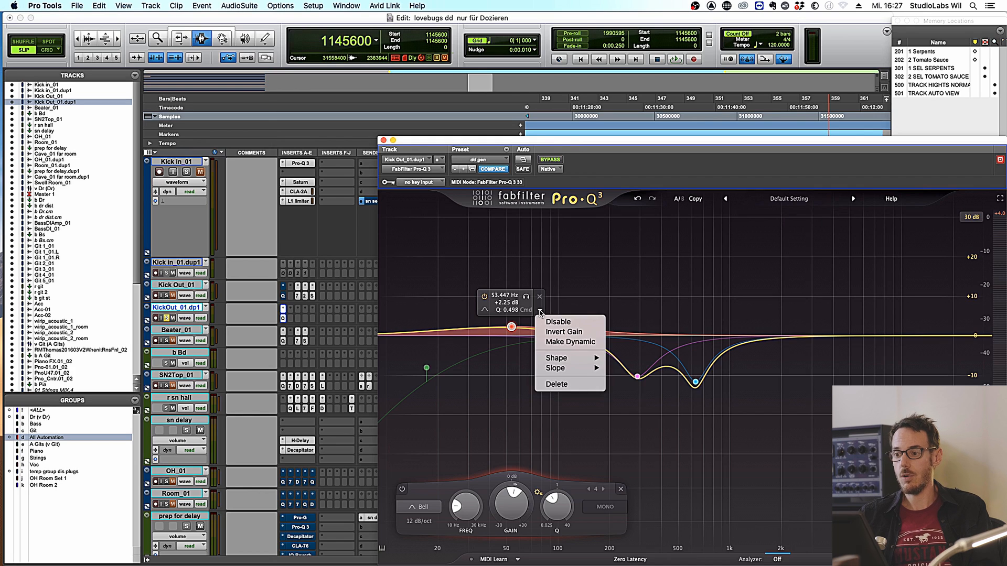
pyautogui.click(566, 343)
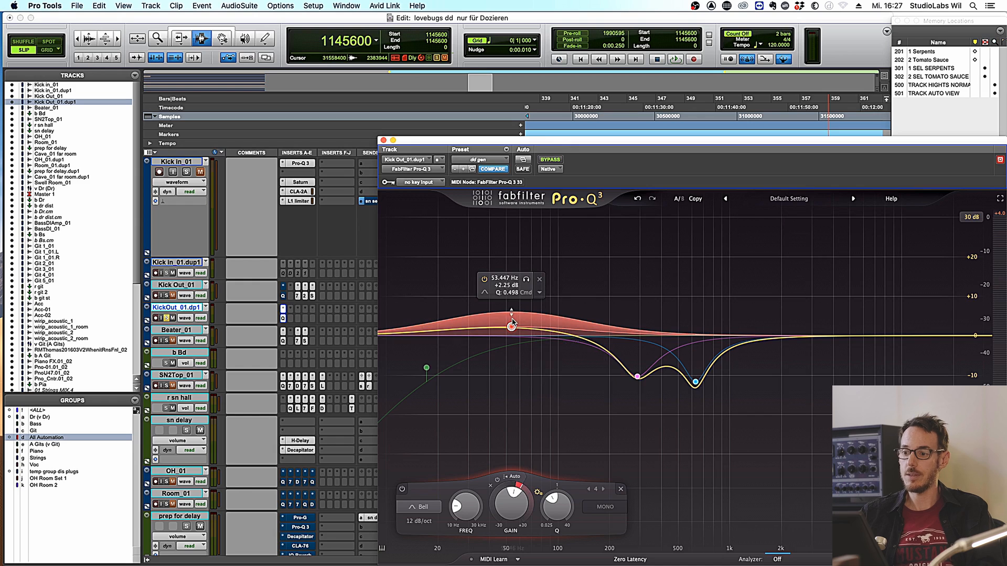
pyautogui.moveTo(513, 330); pyautogui.dragTo(514, 333)
pyautogui.press('space')
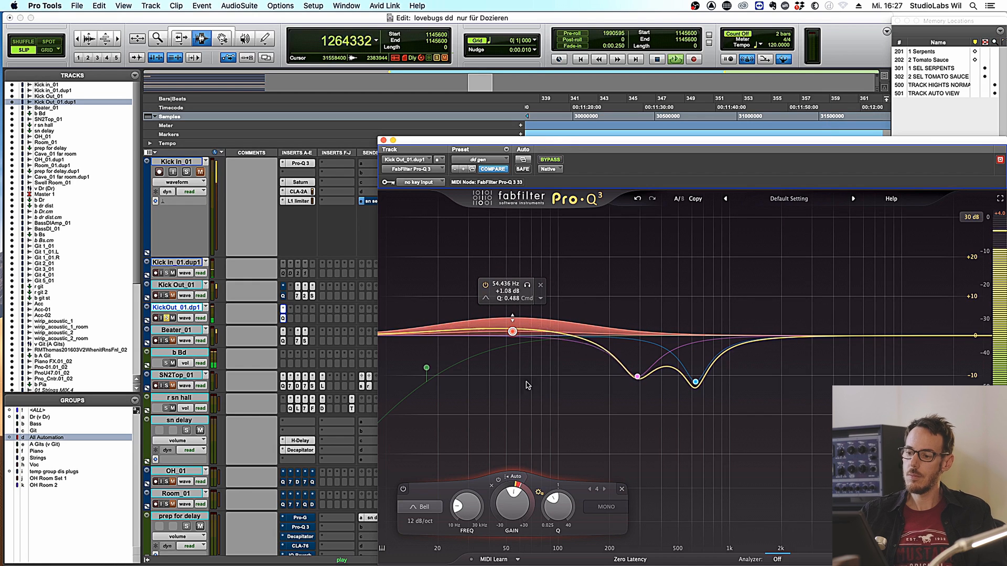
pyautogui.moveTo(557, 508); pyautogui.dragTo(557, 485)
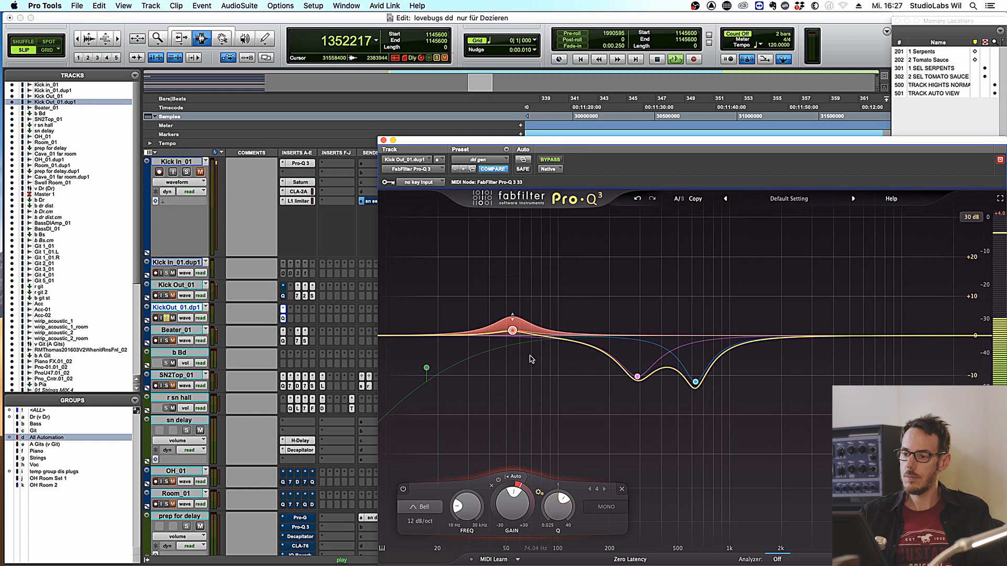
pyautogui.moveTo(512, 336)
pyautogui.mouseDown()
pyautogui.moveTo(483, 336)
pyautogui.moveTo(507, 336)
pyautogui.mouseUp()
pyautogui.press('space')
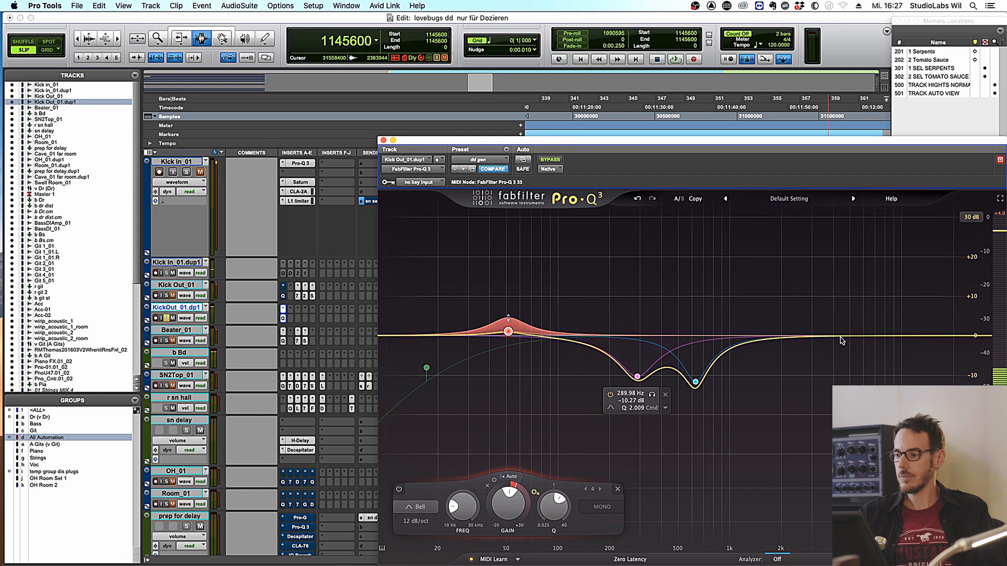
# - Add a boosted dynamic bell around 1750 Hz, widen its range, and move it to about 2950 Hz
pyautogui.click(793, 331)
pyautogui.moveTo(793, 331)
pyautogui.mouseDown()
pyautogui.moveTo(760, 292)
pyautogui.moveTo(773, 298)
pyautogui.moveTo(779, 323)
pyautogui.mouseUp()
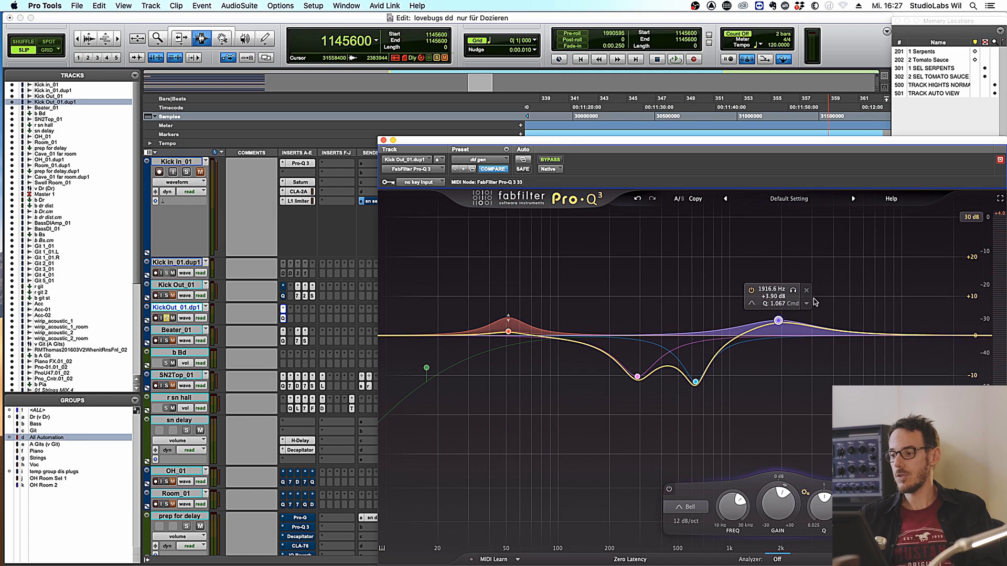
pyautogui.click(806, 305)
pyautogui.click(841, 335)
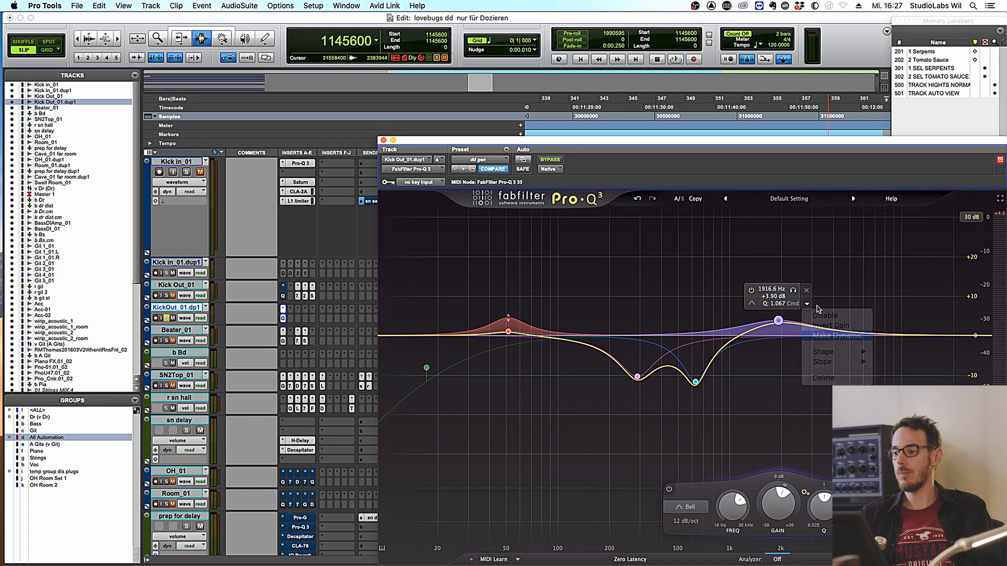
pyautogui.moveTo(778, 303); pyautogui.dragTo(779, 268)
pyautogui.press('space')
pyautogui.moveTo(778, 322); pyautogui.dragTo(817, 322)
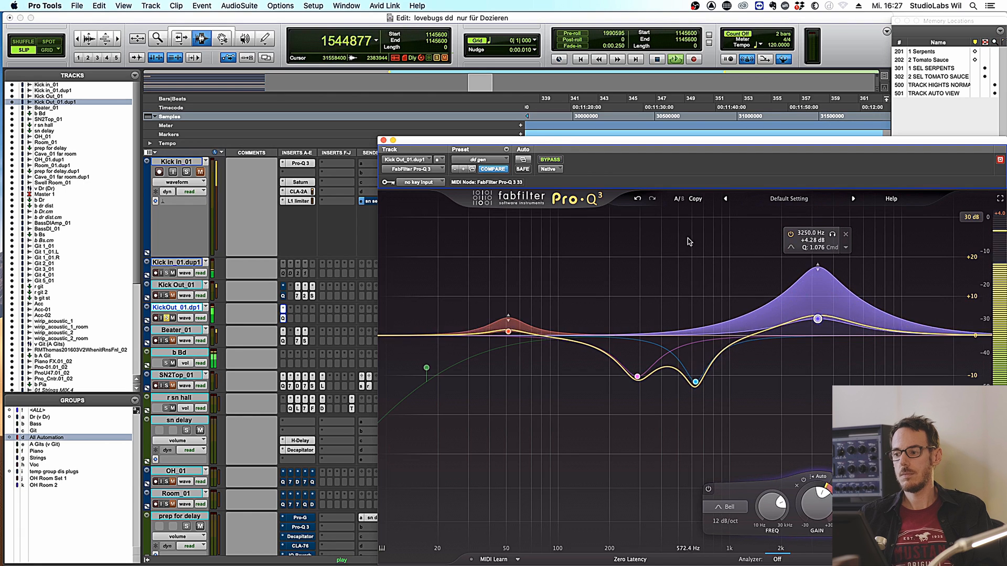
pyautogui.press('space')
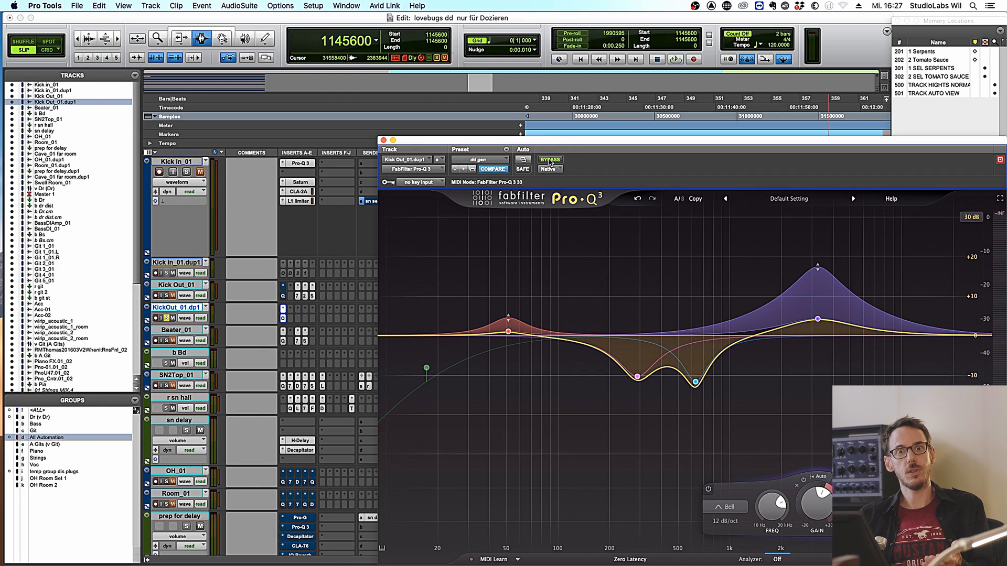
pyautogui.press('space')
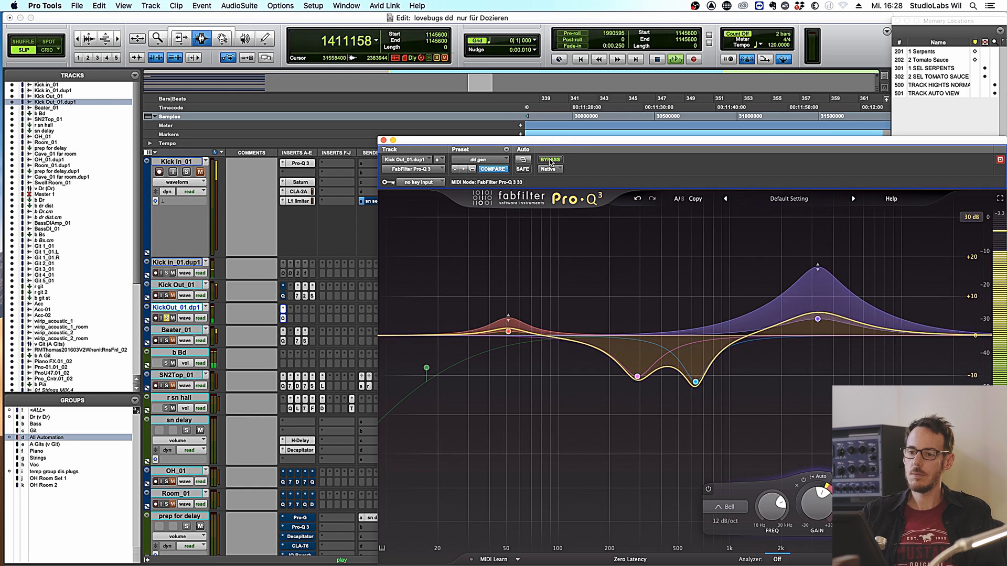
pyautogui.click(550, 160)
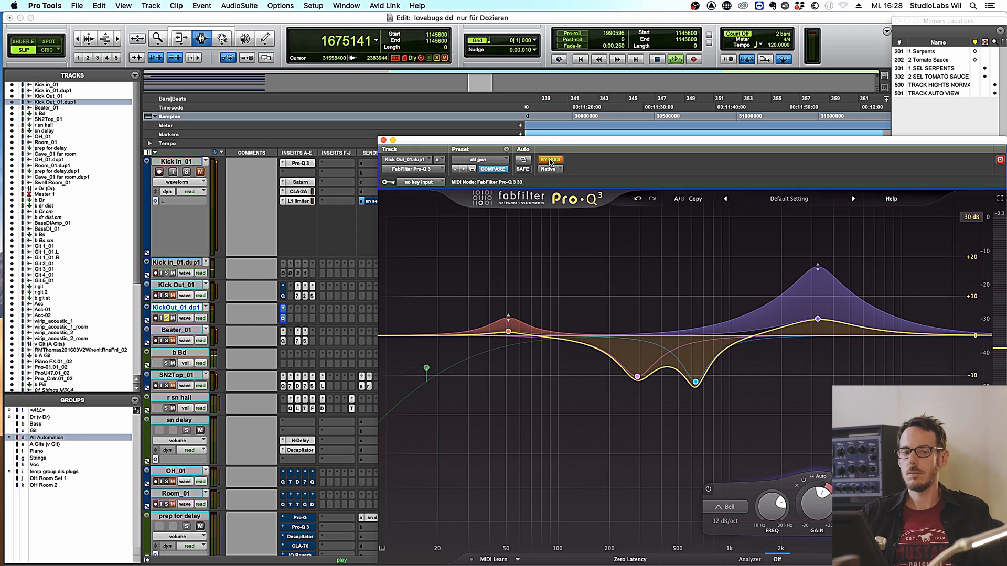
pyautogui.click(550, 160)
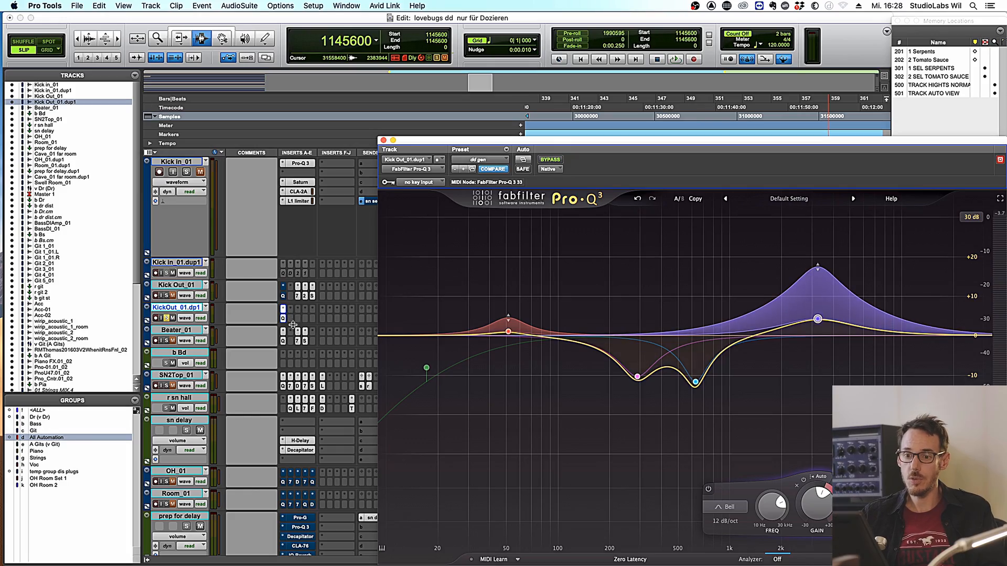
# - Insert FrontDAW (mono) on Kick Out_01.dup1 by searching the plug-in list for 'front'
pyautogui.moveTo(298, 293); pyautogui.dragTo(293, 318)
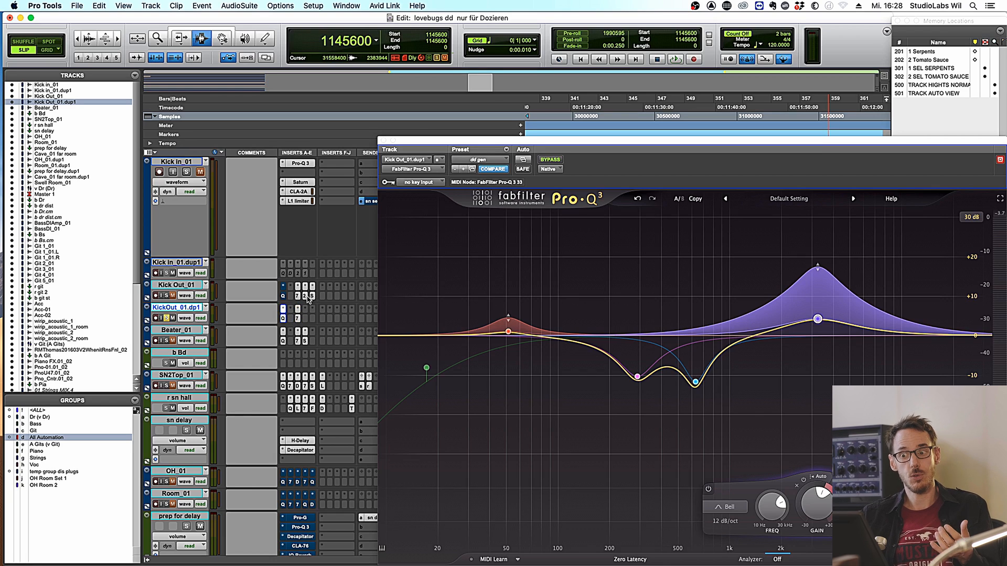
pyautogui.click(305, 321)
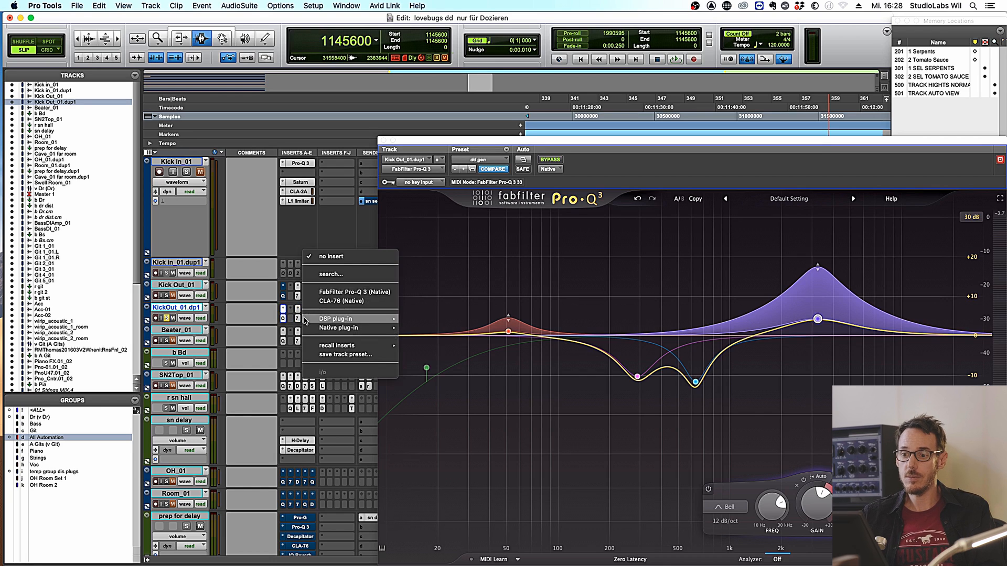
pyautogui.click(330, 274)
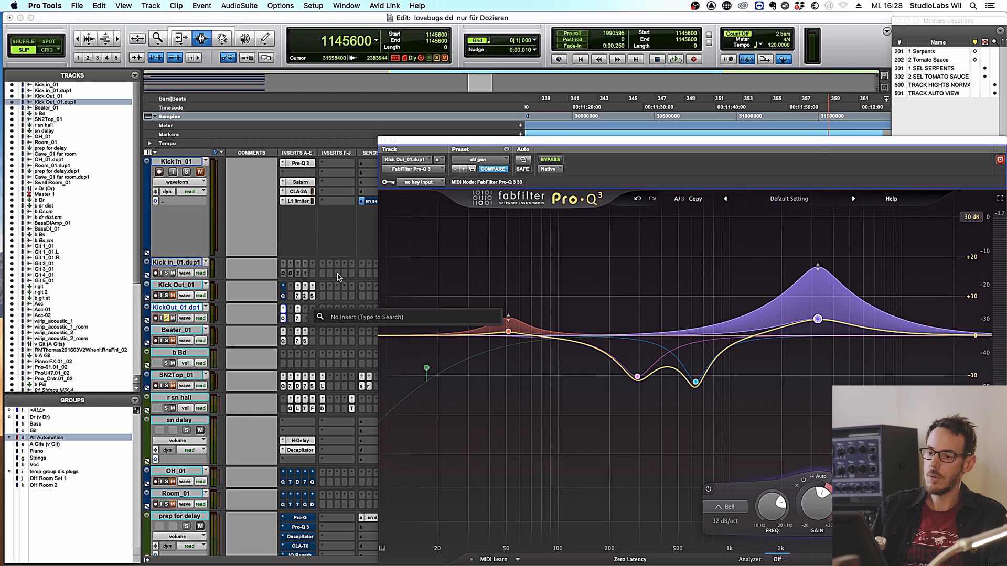
pyautogui.write('front')
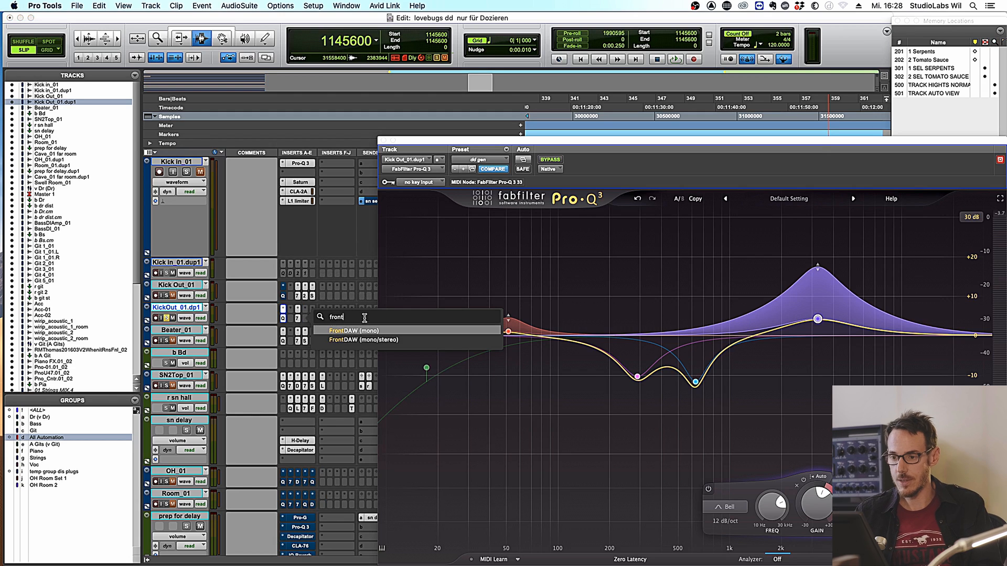
pyautogui.click(353, 331)
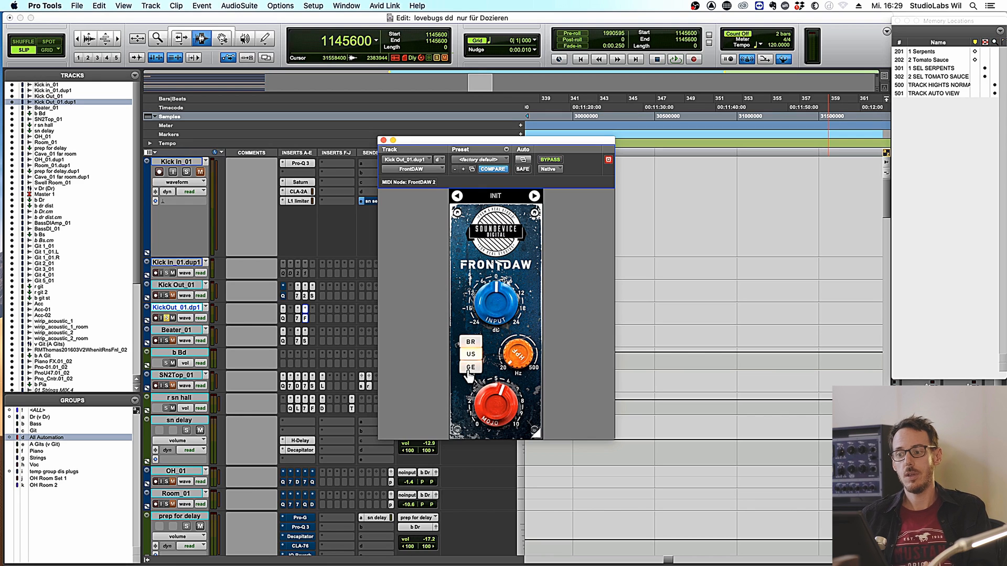
# - Compare FrontDAW's GE and BR saturation characters during playback, ending on GE
pyautogui.press('space')
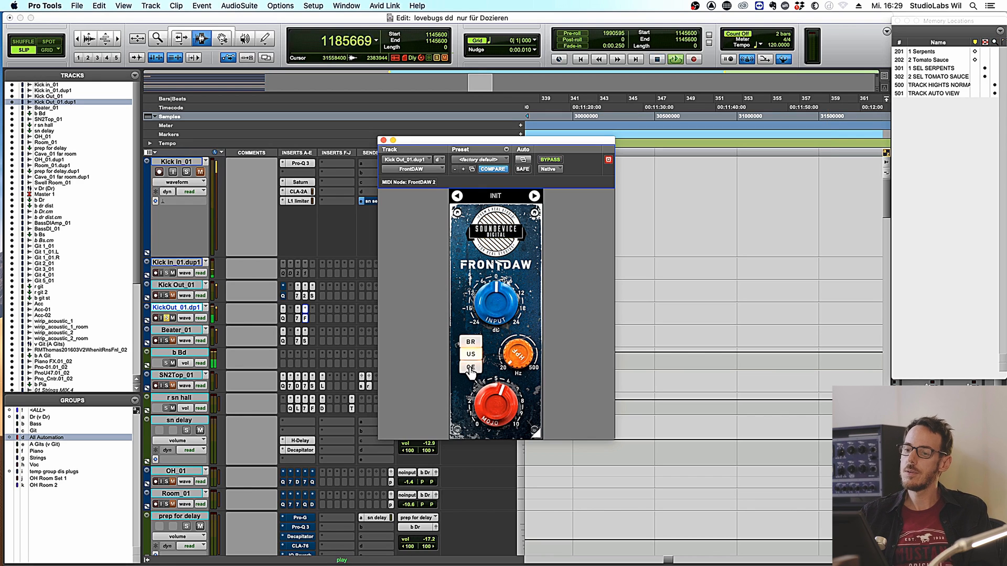
pyautogui.click(471, 368)
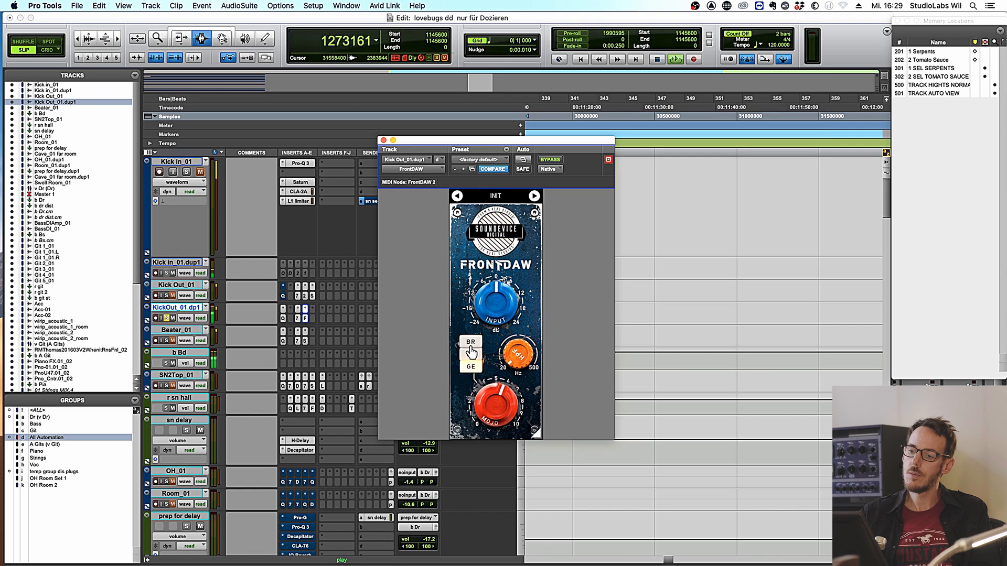
pyautogui.click(471, 344)
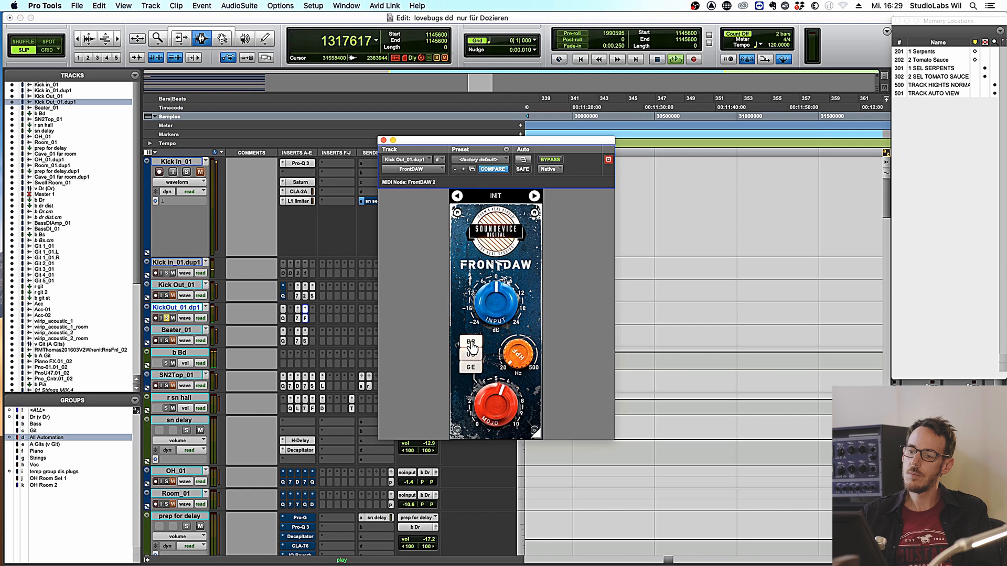
pyautogui.click(471, 368)
pyautogui.press('space')
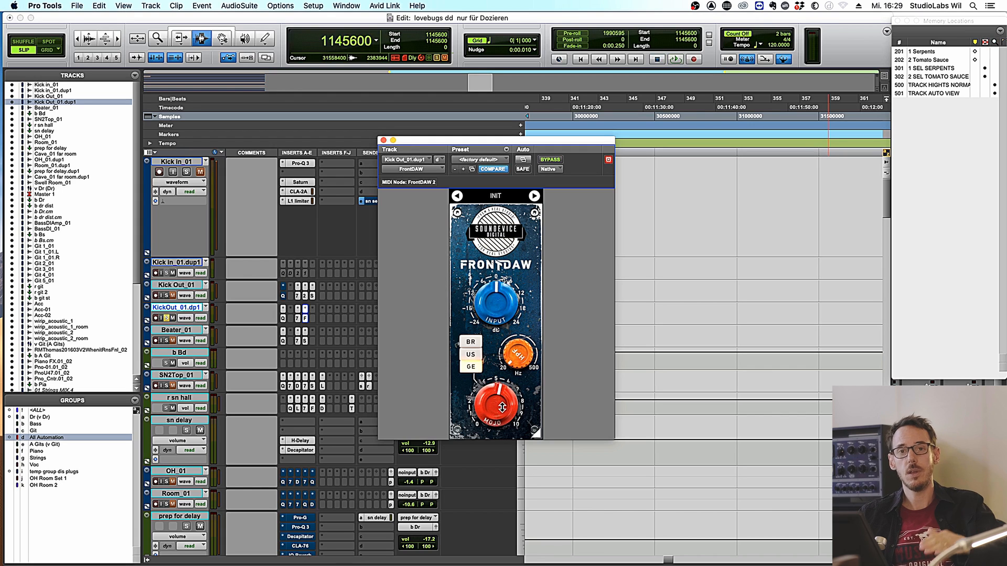
# - Pull the Mojo drive back to about mid-scale, A/B the saturator via bypass, and leave it active
pyautogui.moveTo(495, 404); pyautogui.dragTo(400, 510)
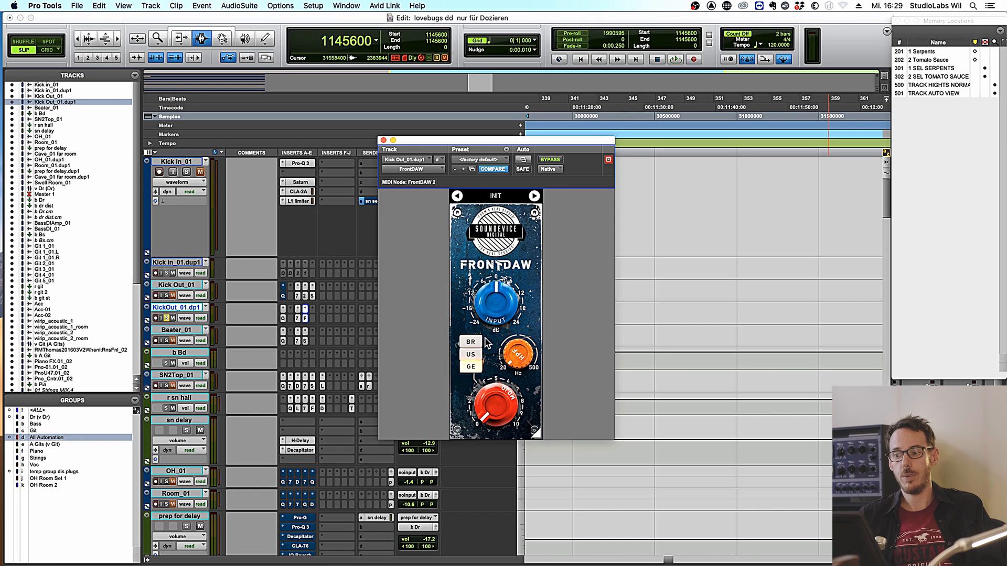
pyautogui.moveTo(496, 404); pyautogui.dragTo(501, 359)
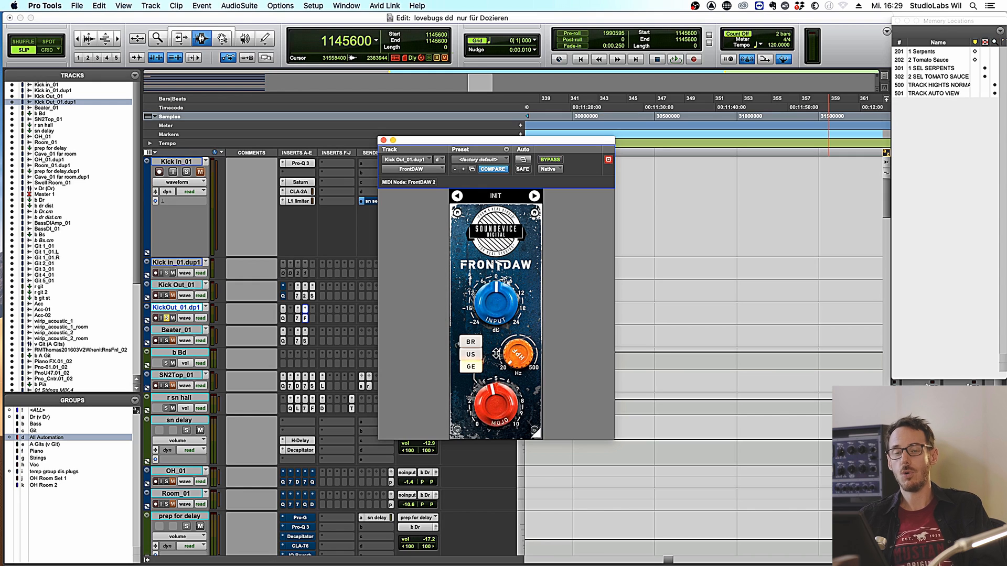
pyautogui.press('space')
pyautogui.moveTo(496, 404)
pyautogui.mouseDown()
pyautogui.moveTo(495, 436)
pyautogui.moveTo(496, 398)
pyautogui.moveTo(495, 408)
pyautogui.mouseUp()
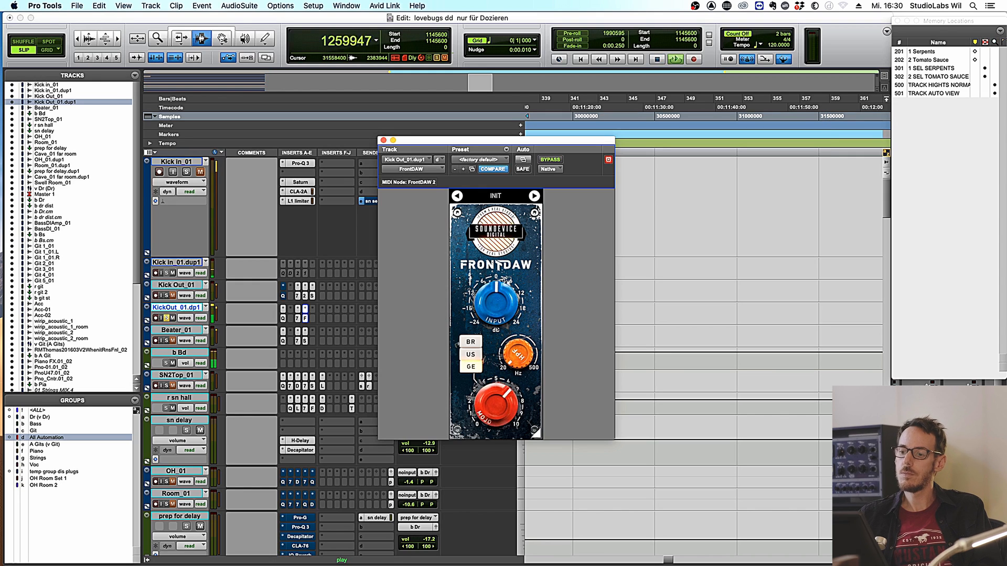
pyautogui.click(551, 162)
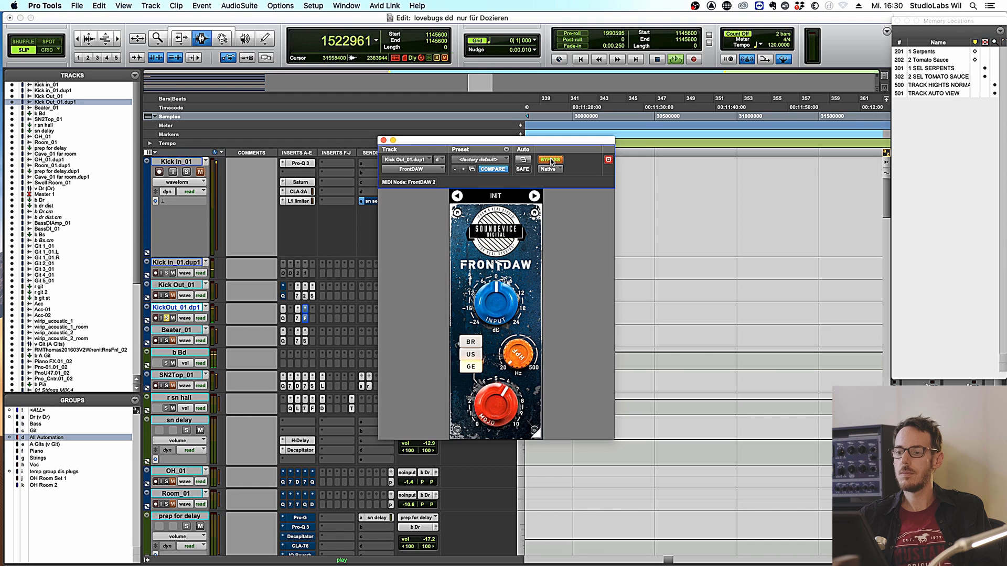
pyautogui.click(551, 162)
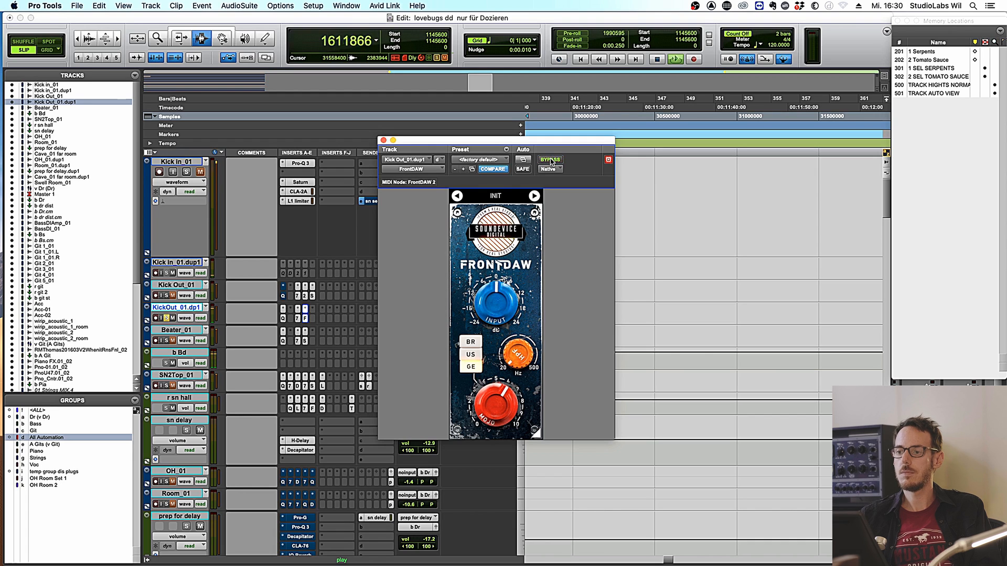
pyautogui.moveTo(485, 391); pyautogui.dragTo(481, 404)
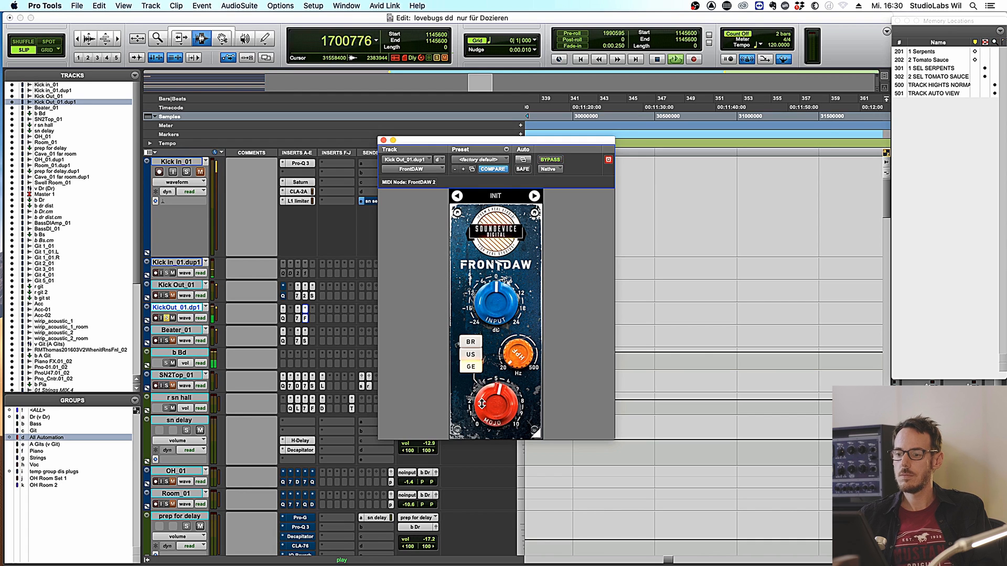
pyautogui.press('space')
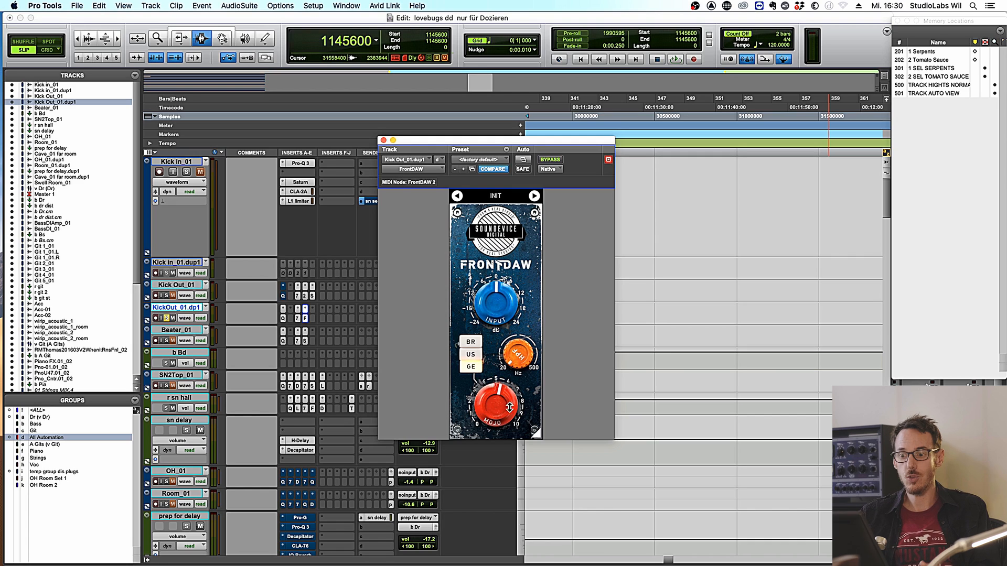
# - Load Scheps 73 (mono) into the next empty insert by searching for 'schep'
pyautogui.click(313, 319)
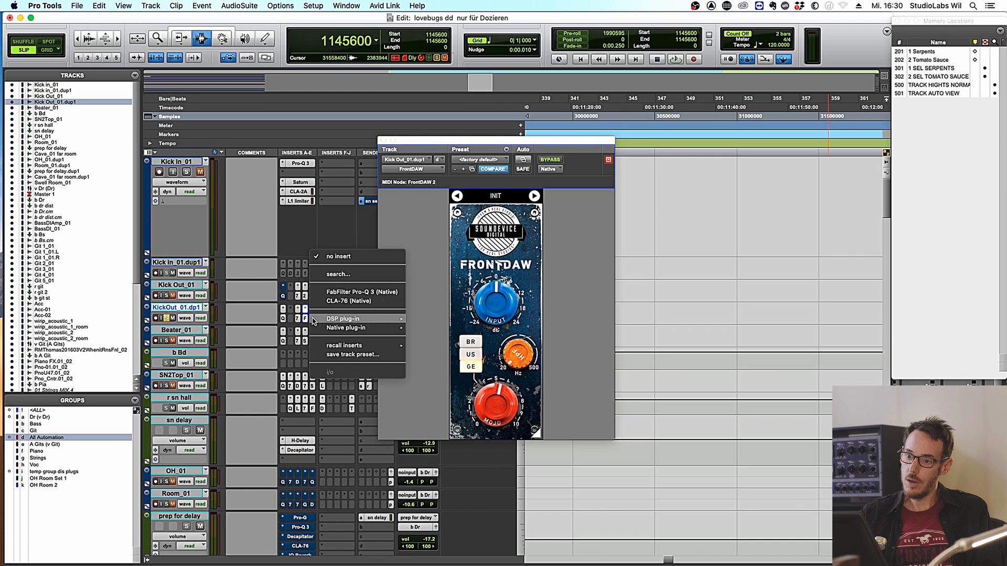
pyautogui.click(340, 274)
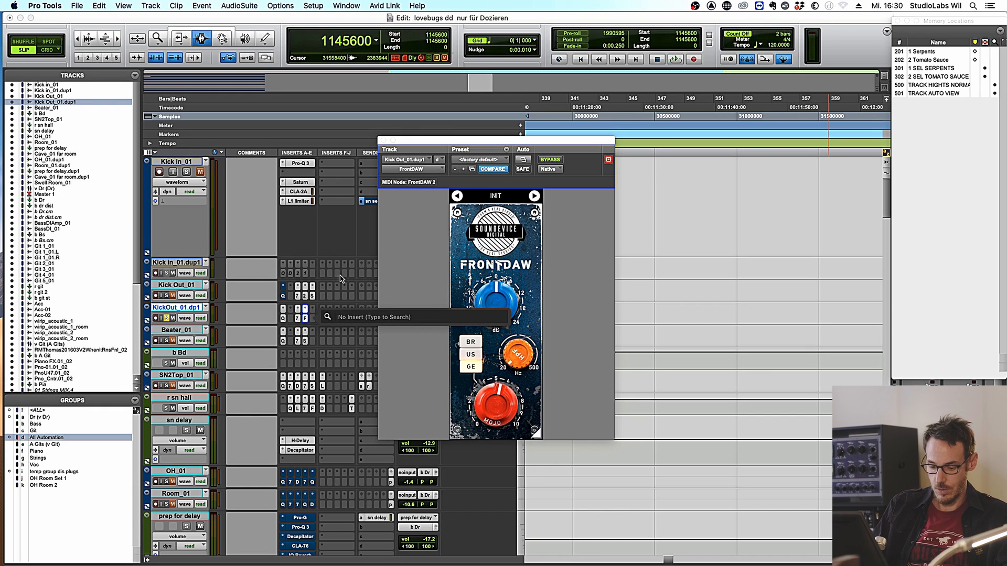
pyautogui.write('schep')
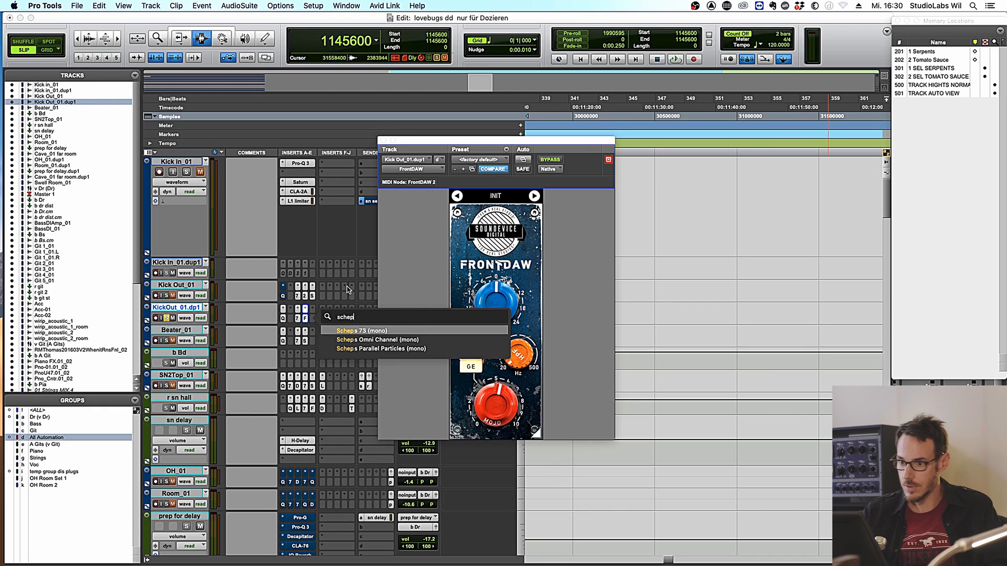
pyautogui.click(366, 333)
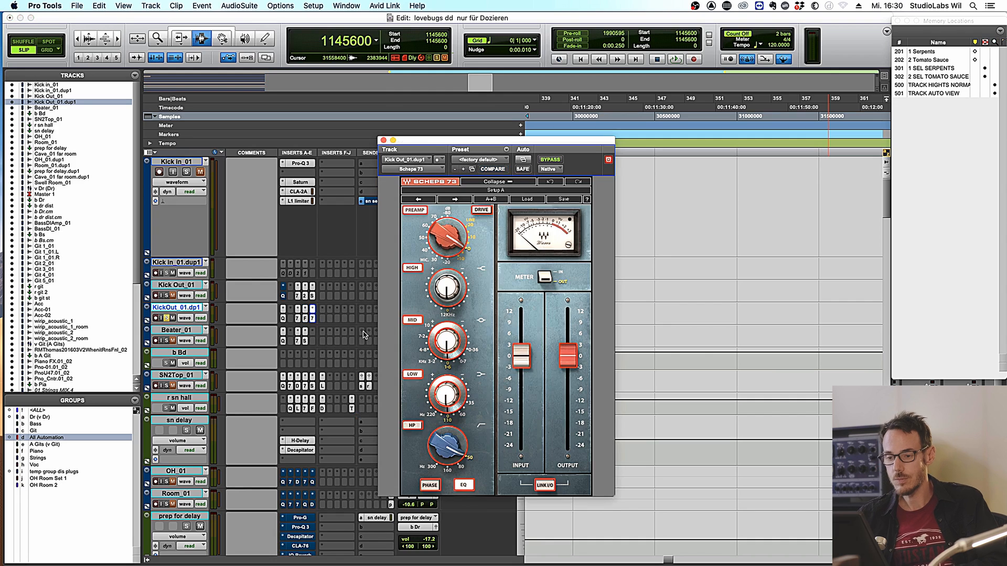
# - Set the Scheps 73 low band to 35 Hz, nudge low, mid and high gains up, then A/B it
pyautogui.press('space')
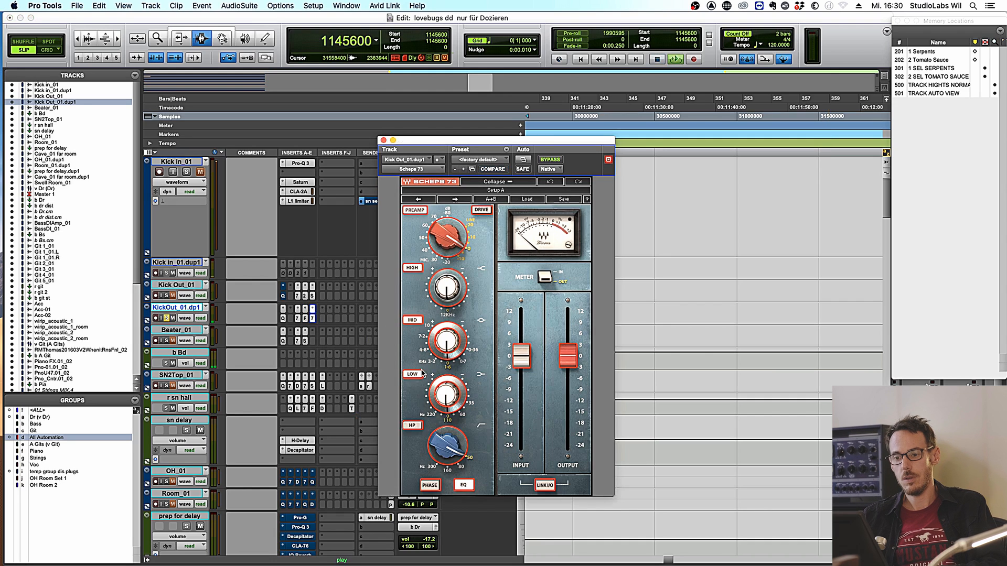
pyautogui.click(472, 404)
pyautogui.moveTo(448, 397); pyautogui.dragTo(448, 389)
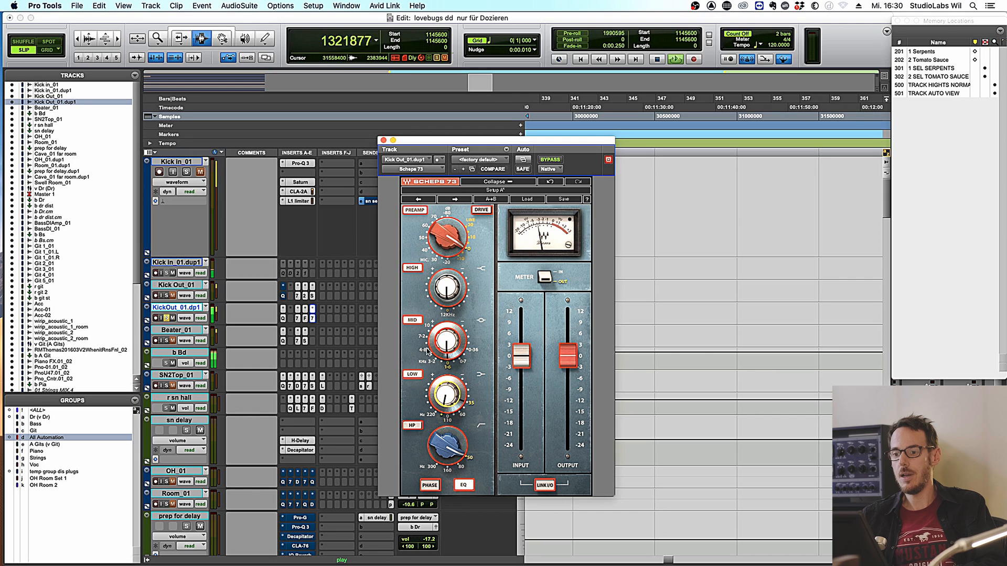
pyautogui.click(449, 341)
pyautogui.moveTo(448, 341); pyautogui.dragTo(448, 339)
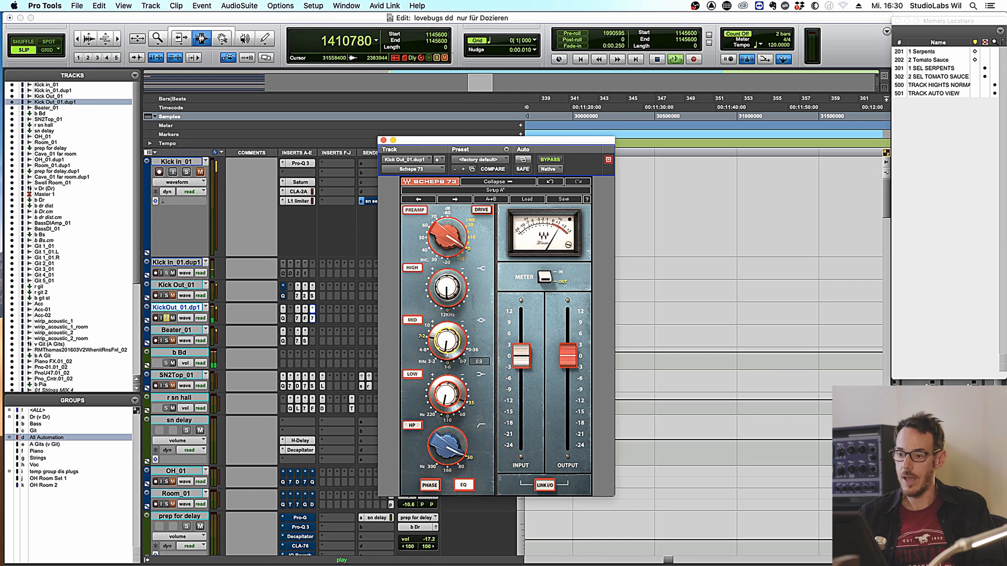
pyautogui.moveTo(452, 283); pyautogui.dragTo(453, 281)
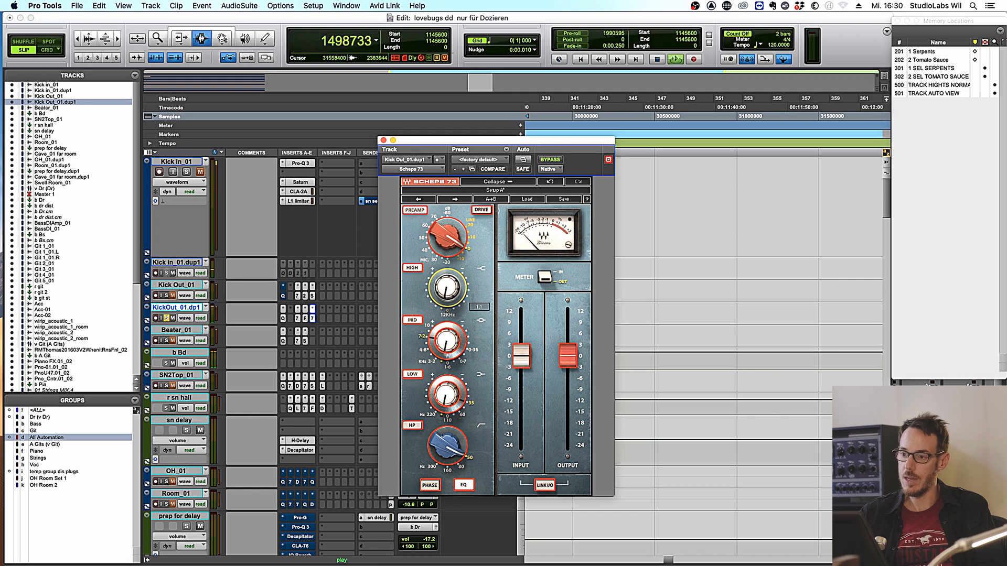
pyautogui.click(551, 160)
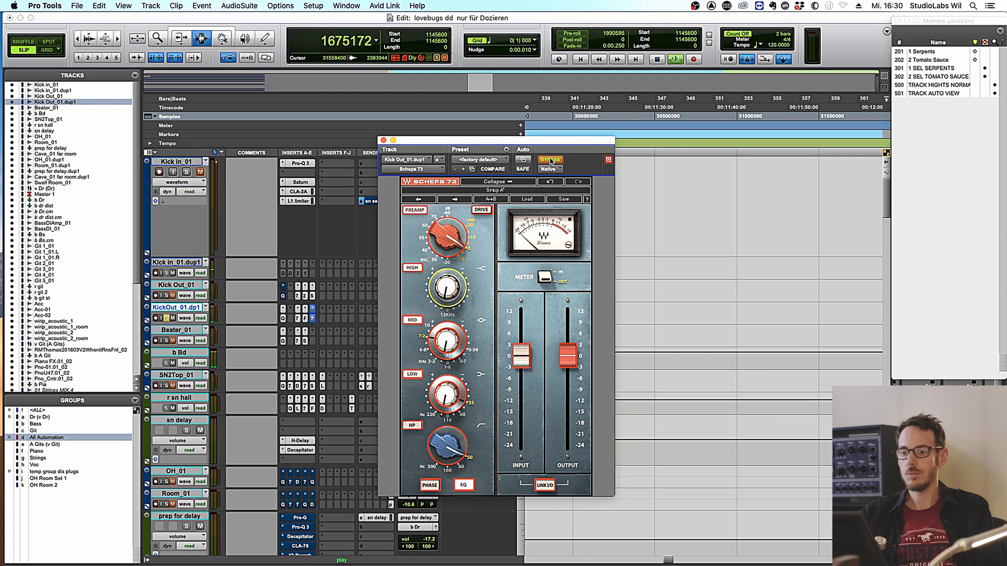
pyautogui.click(551, 160)
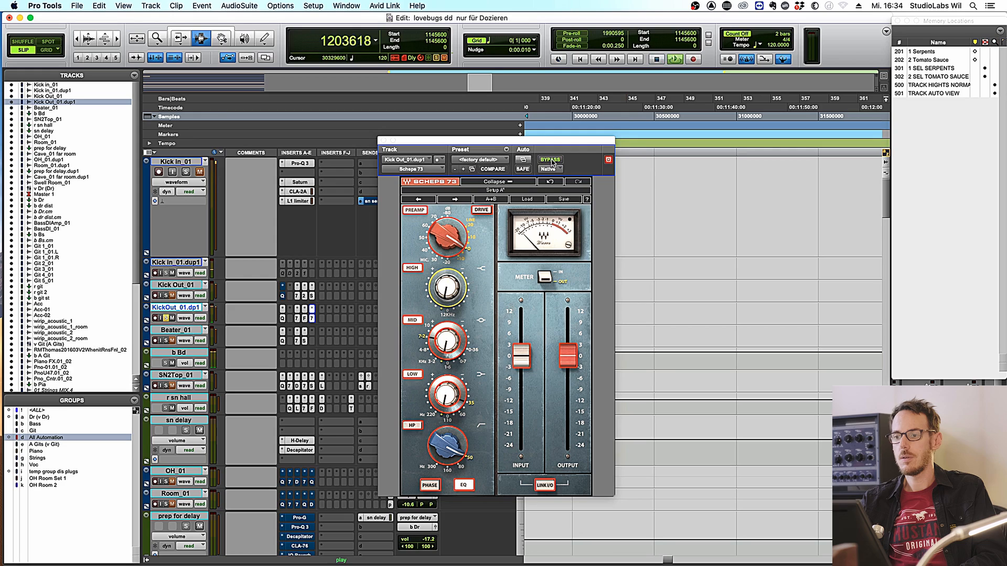
# - A/B the Scheps 73 EQ and the duplicate's inserts against the dry sound, leaving the inserts bypassed
pyautogui.click(550, 160)
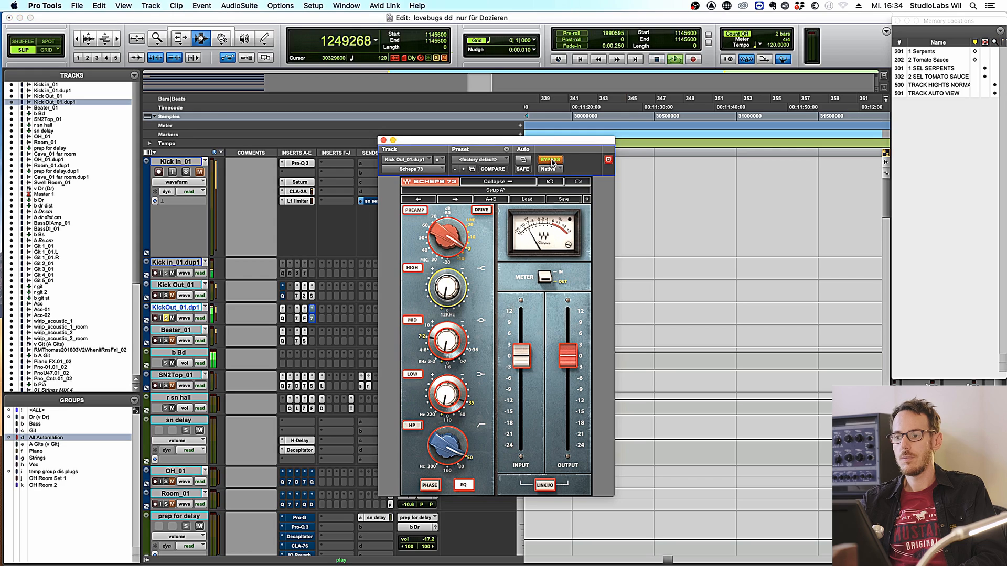
pyautogui.click(550, 159)
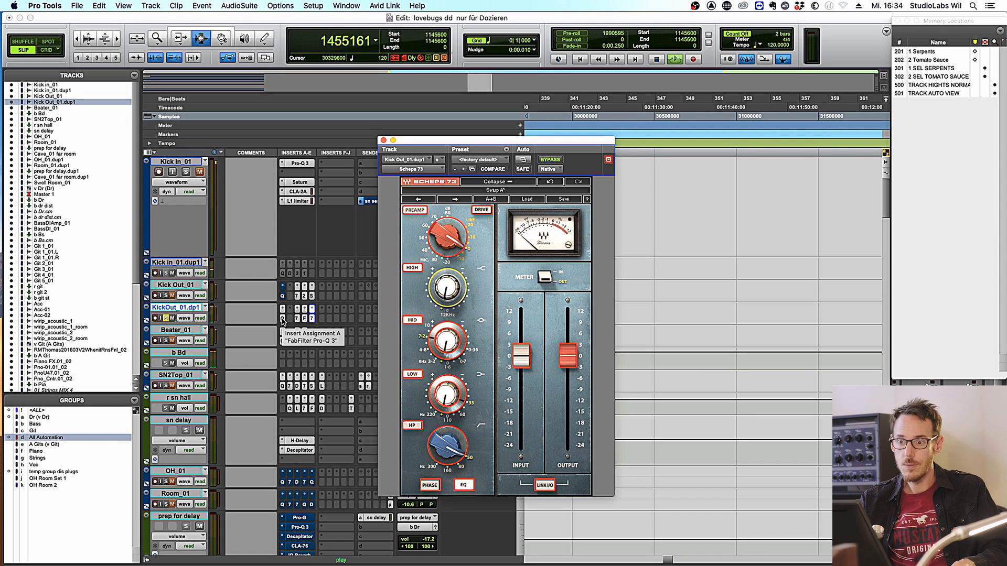
pyautogui.keyDown('super'); pyautogui.click(282, 320); pyautogui.keyUp('super')
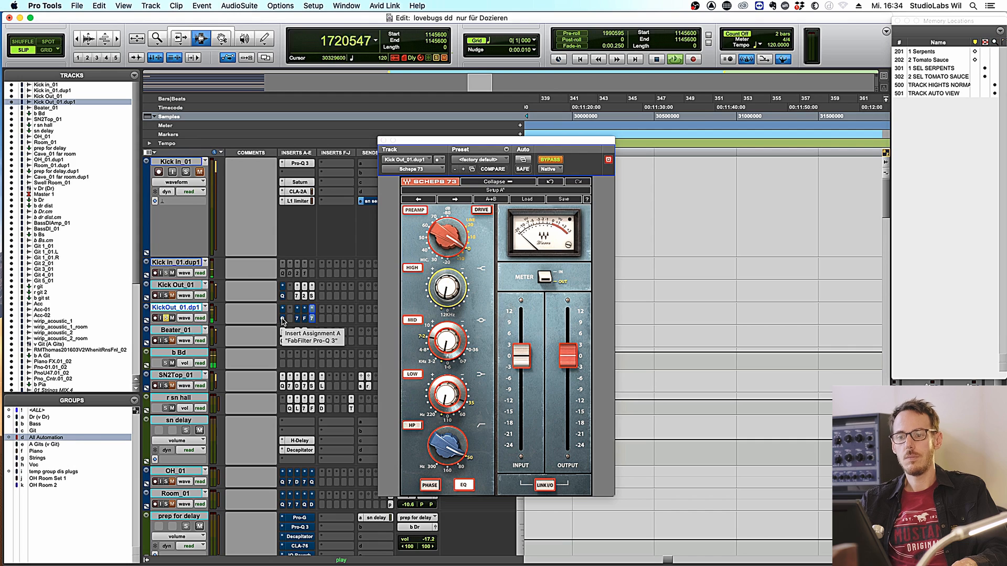
pyautogui.keyDown('super'); pyautogui.click(282, 319); pyautogui.keyUp('super')
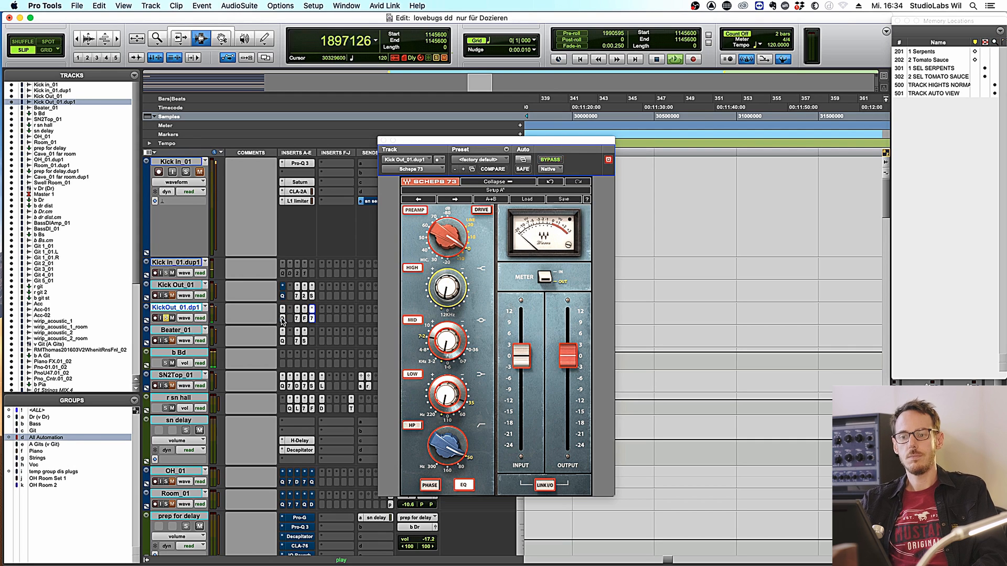
pyautogui.keyDown('super'); pyautogui.click(283, 320); pyautogui.keyUp('super')
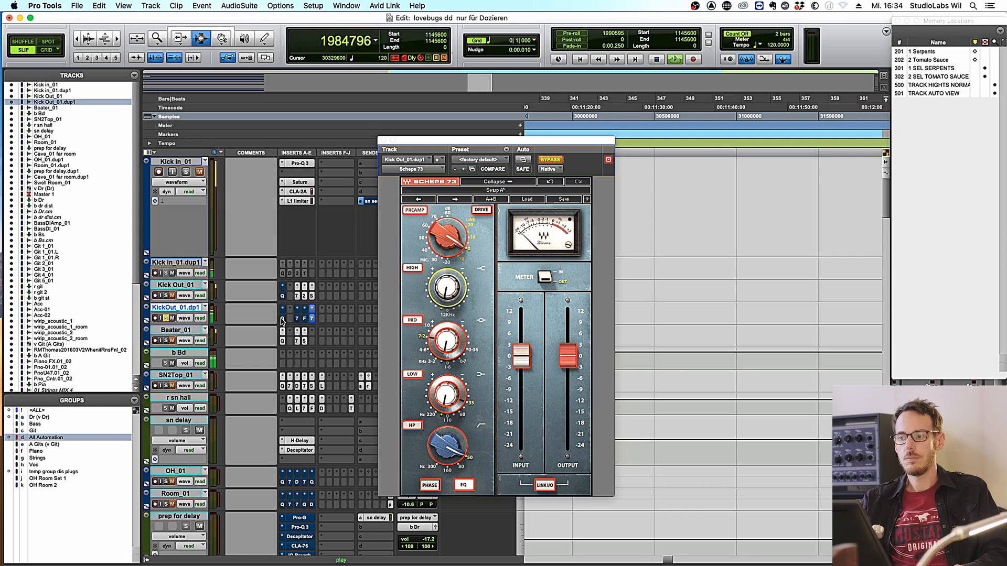
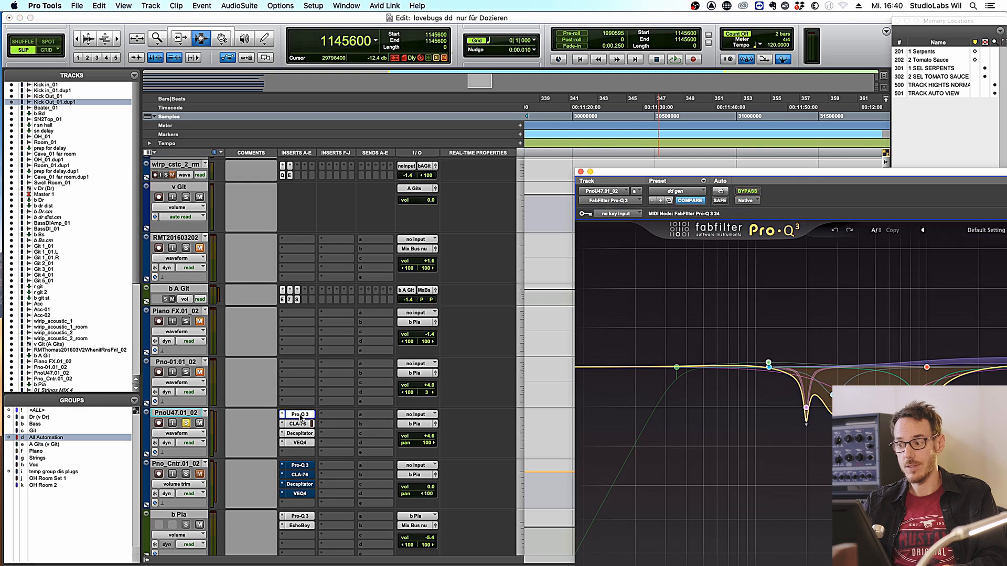
# - A/B the PnoU47.01_02 piano with and without its Pro-Q 3 during playback
pyautogui.moveTo(747, 175); pyautogui.dragTo(562, 60)
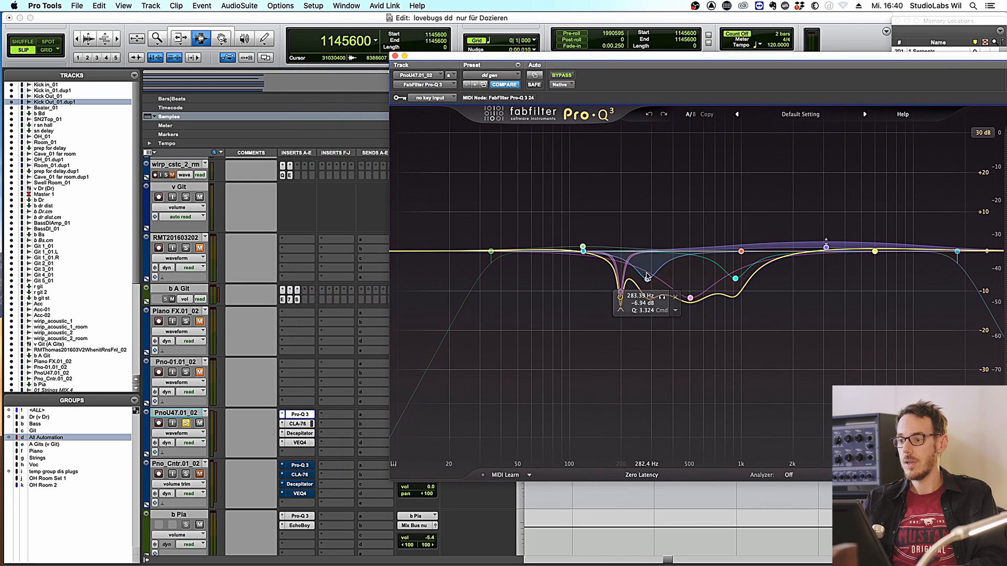
pyautogui.click(301, 425)
pyautogui.press('space')
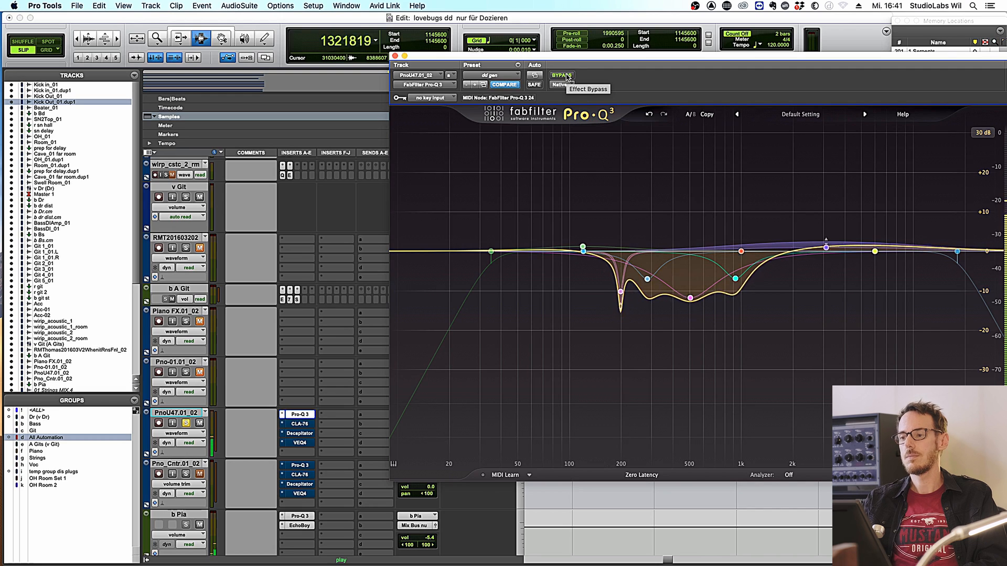
pyautogui.click(561, 75)
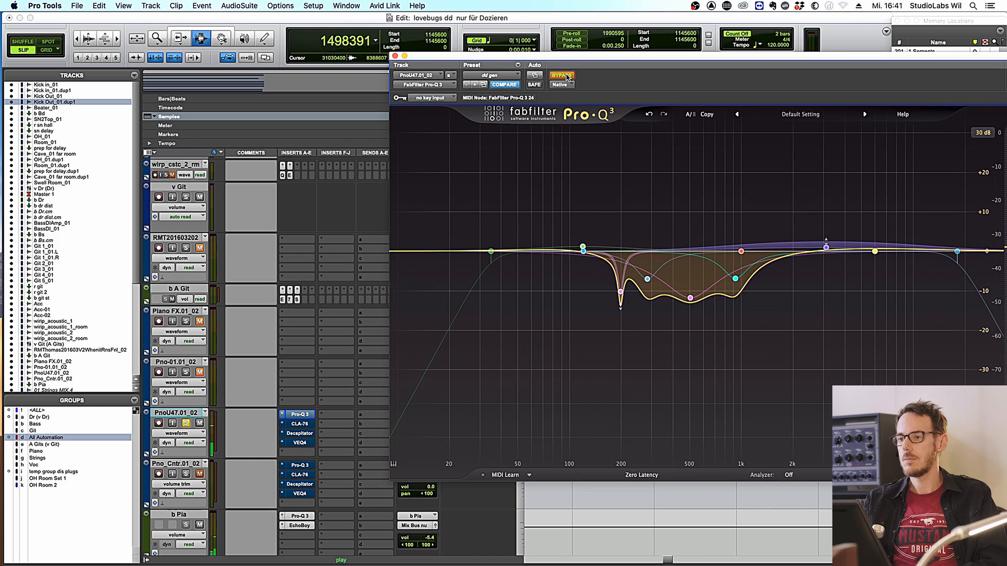
pyautogui.click(567, 76)
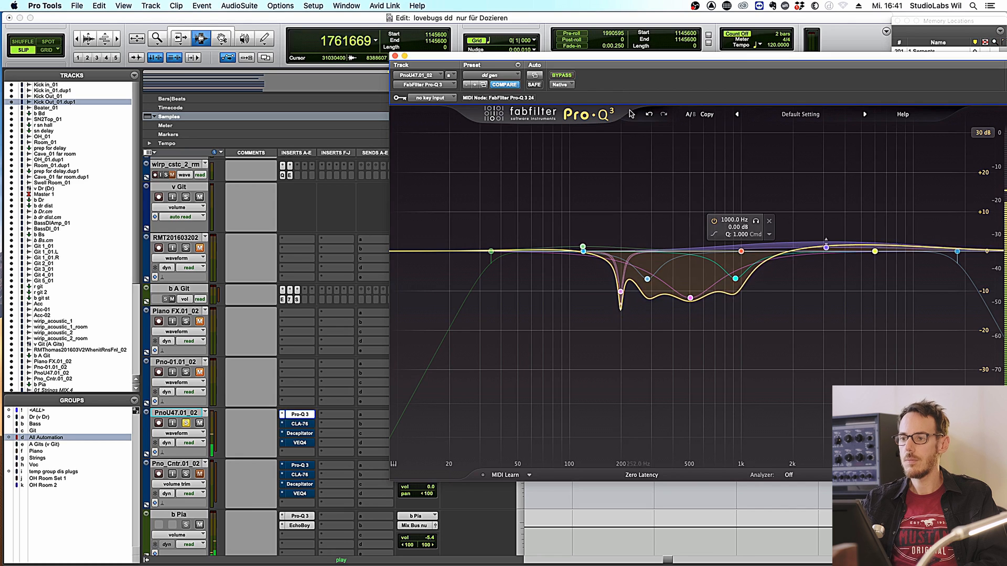
pyautogui.click(563, 76)
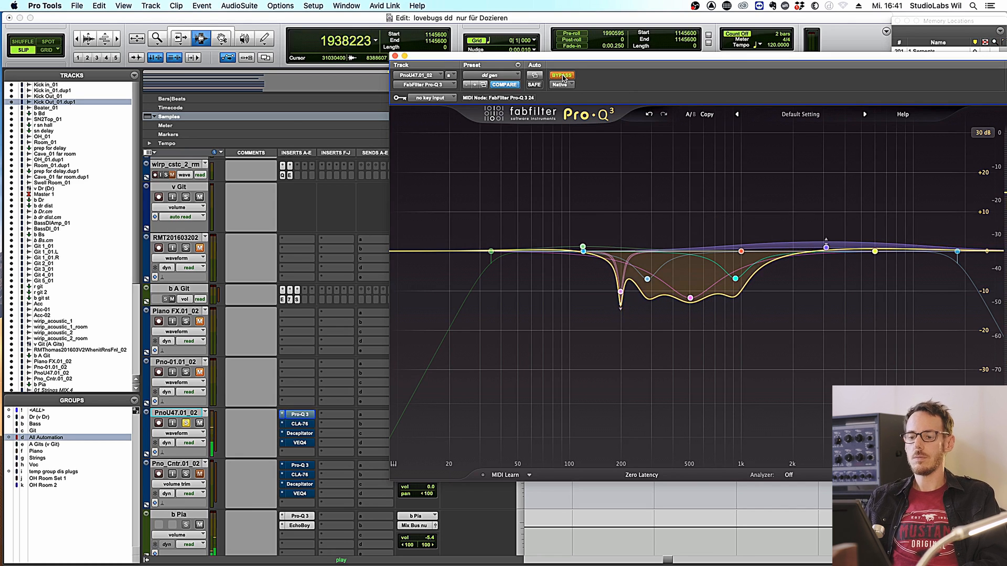
pyautogui.press('space')
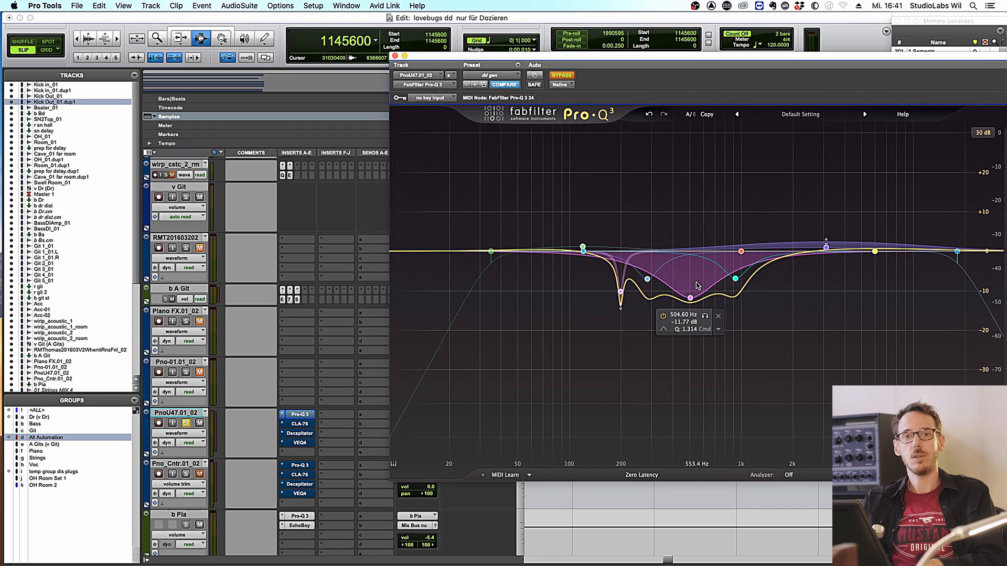
pyautogui.click(564, 77)
pyautogui.press('space')
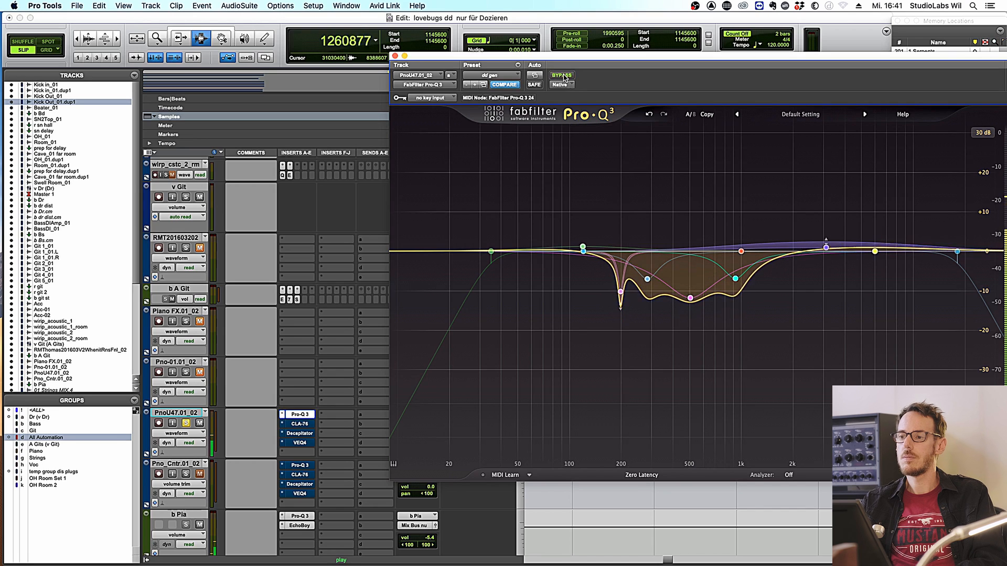
pyautogui.click(564, 78)
pyautogui.press('space')
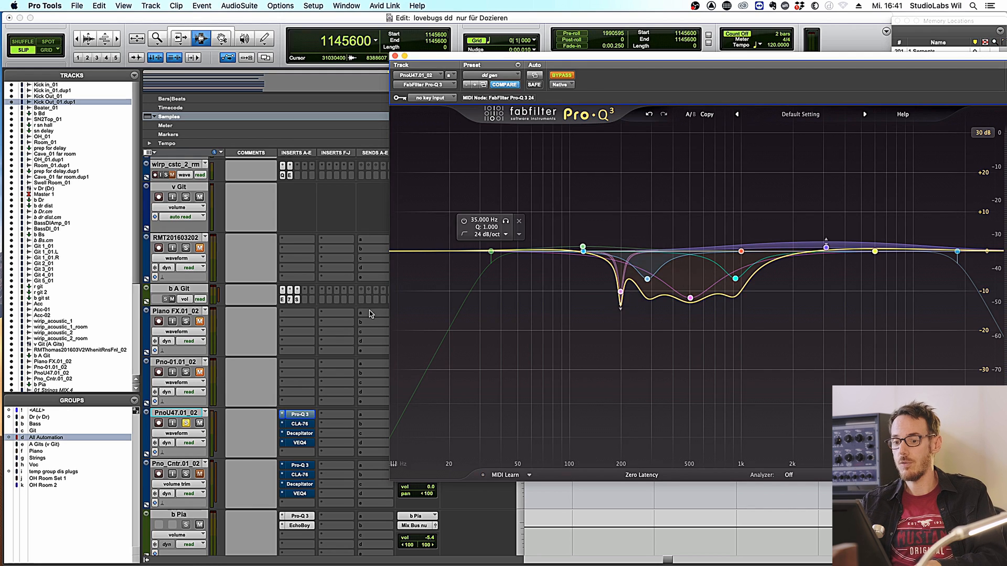
# - Re-enable the piano's Pro-Q 3, CLA-76, Decapitator and VEQ4 inserts and bring up VEQ4
pyautogui.keyDown('super'); pyautogui.click(300, 414); pyautogui.keyUp('super')
pyautogui.keyDown('super'); pyautogui.click(299, 424); pyautogui.keyUp('super')
pyautogui.press('space')
pyautogui.keyDown('super'); pyautogui.click(300, 434); pyautogui.keyUp('super')
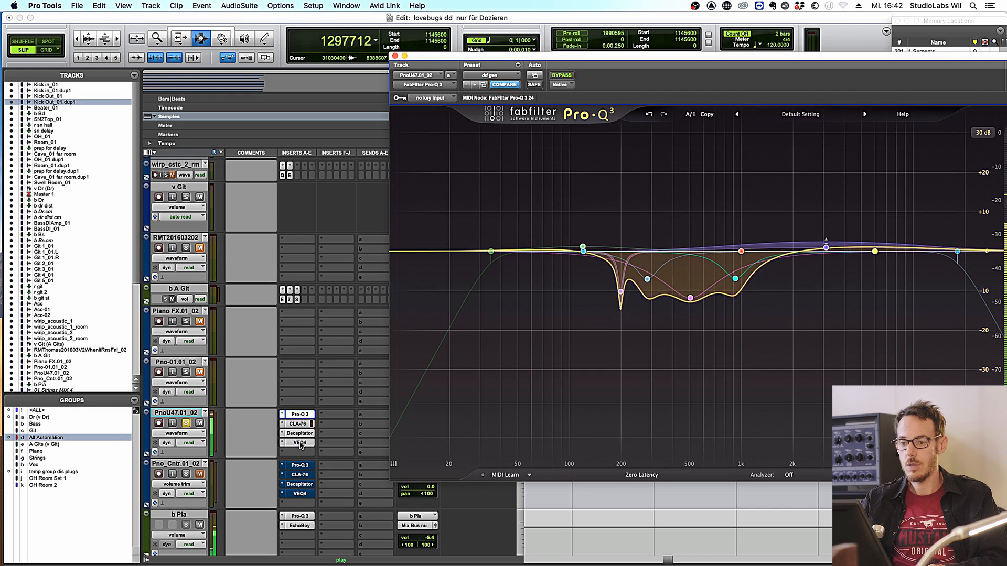
pyautogui.keyDown('super'); pyautogui.click(300, 443); pyautogui.keyUp('super')
pyautogui.click(300, 443)
pyautogui.press('space')
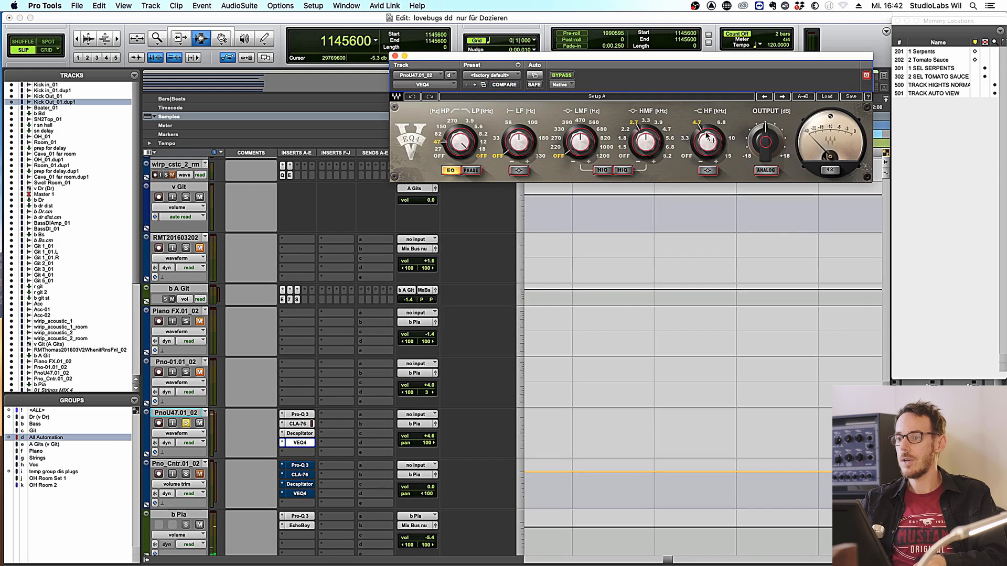
# - Close VEQ4, solo Pno_Cntr.01_02, and open both pianos' Pro-Q 3 windows side by side
pyautogui.click(395, 56)
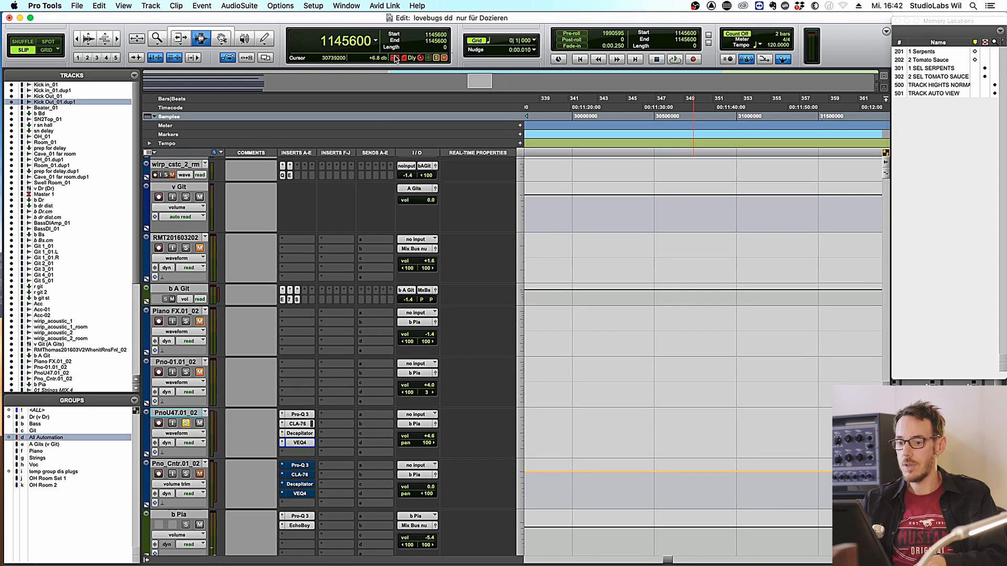
pyautogui.keyDown('super'); pyautogui.click(185, 474); pyautogui.keyUp('super')
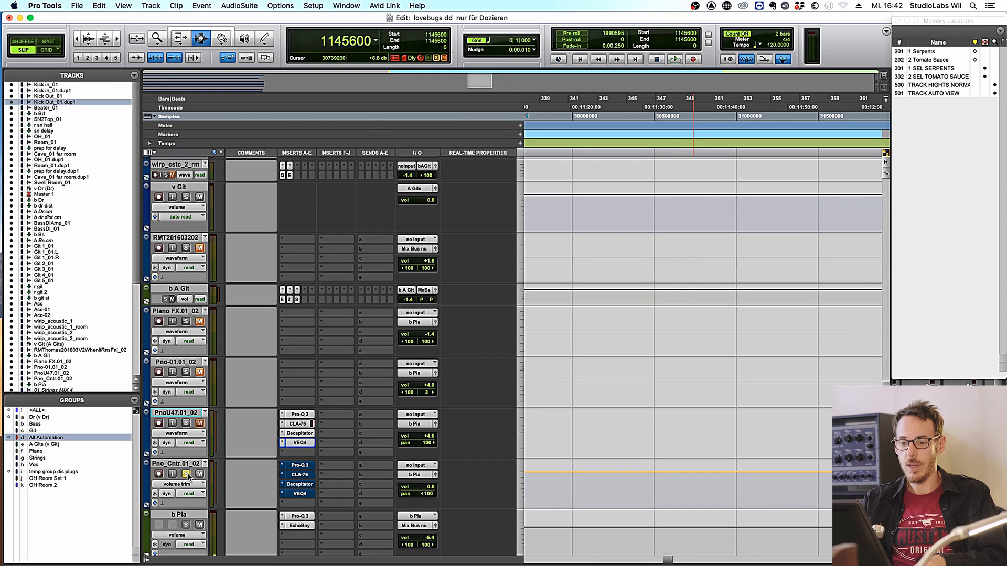
pyautogui.click(302, 414)
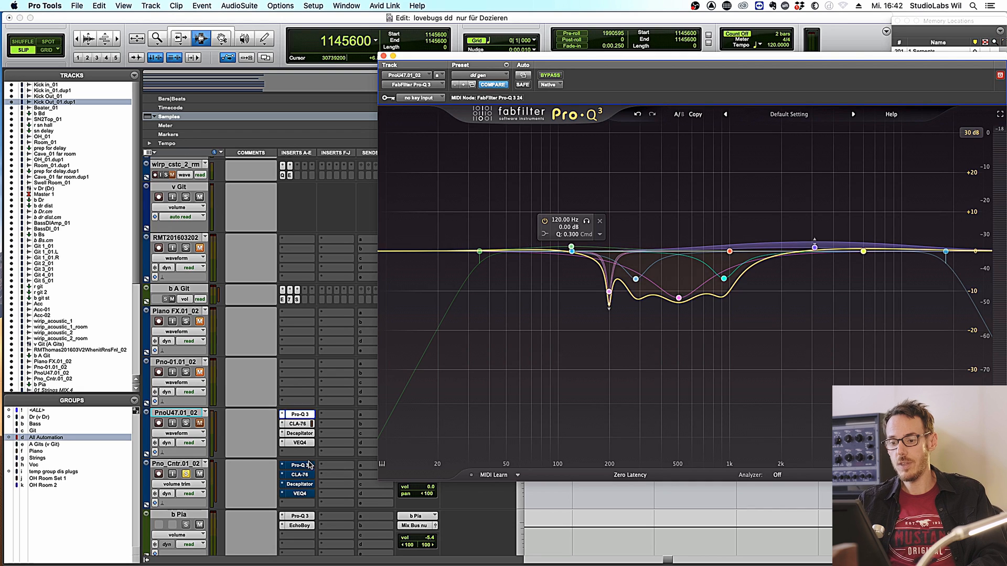
pyautogui.click(1000, 77)
pyautogui.moveTo(954, 62); pyautogui.dragTo(920, 7)
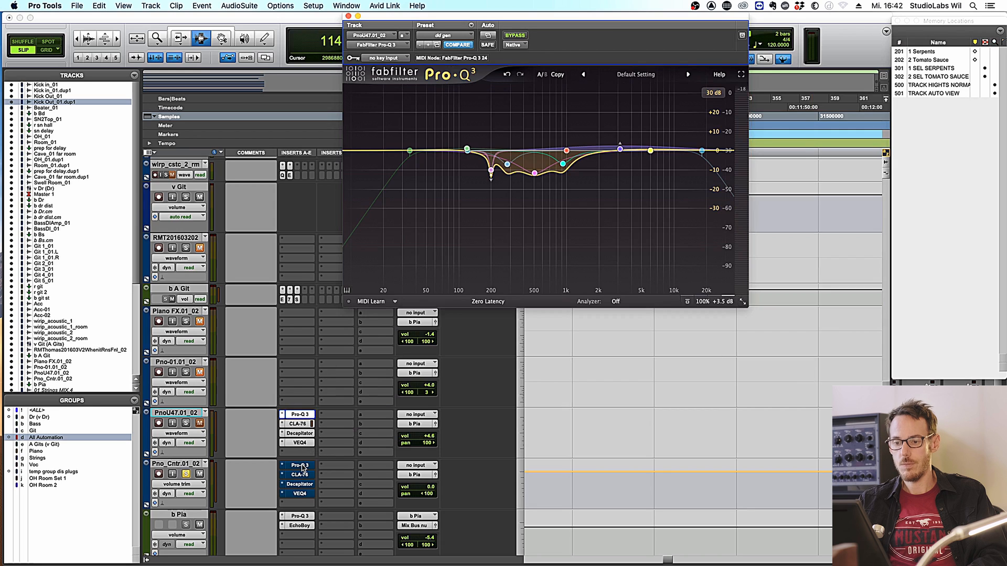
pyautogui.click(301, 466)
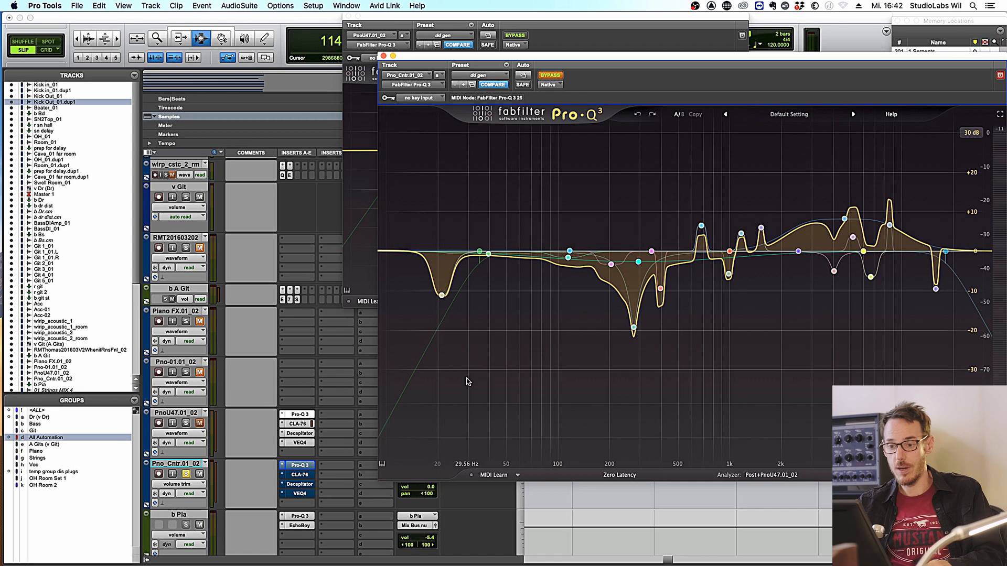
# - A/B the Pno_Cntr.01_02 Pro-Q 3 against bypass during playback
pyautogui.press('space')
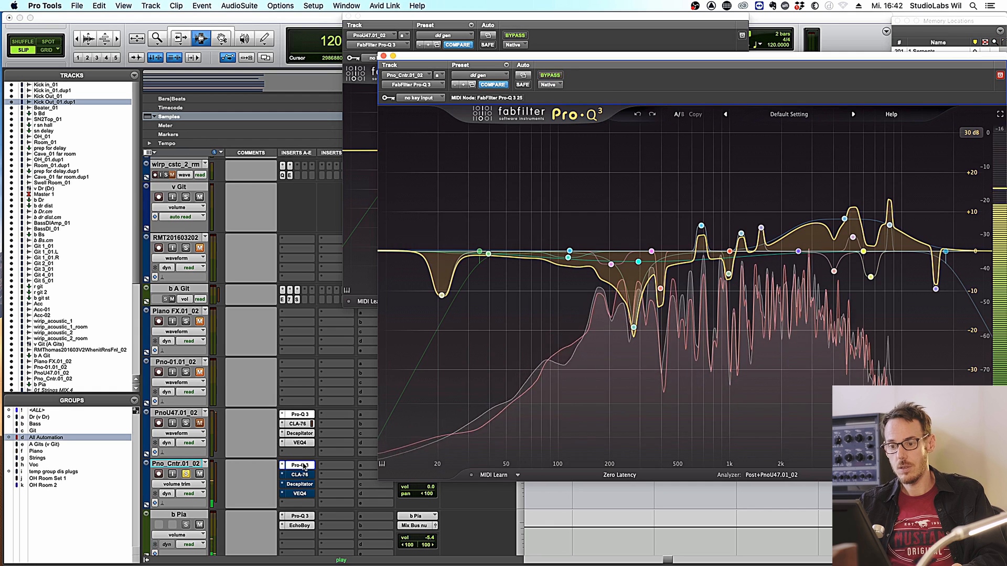
pyautogui.click(303, 466)
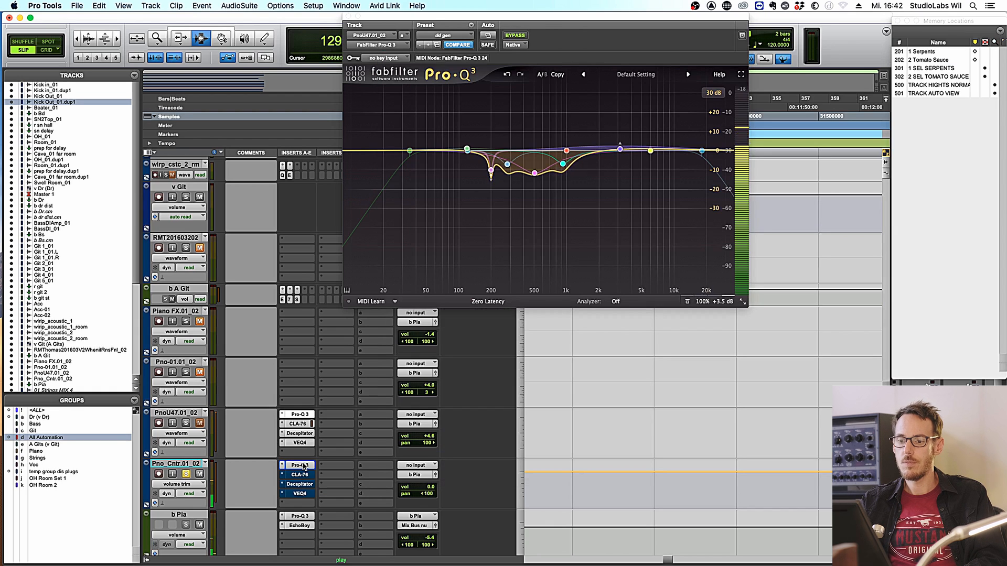
pyautogui.click(303, 466)
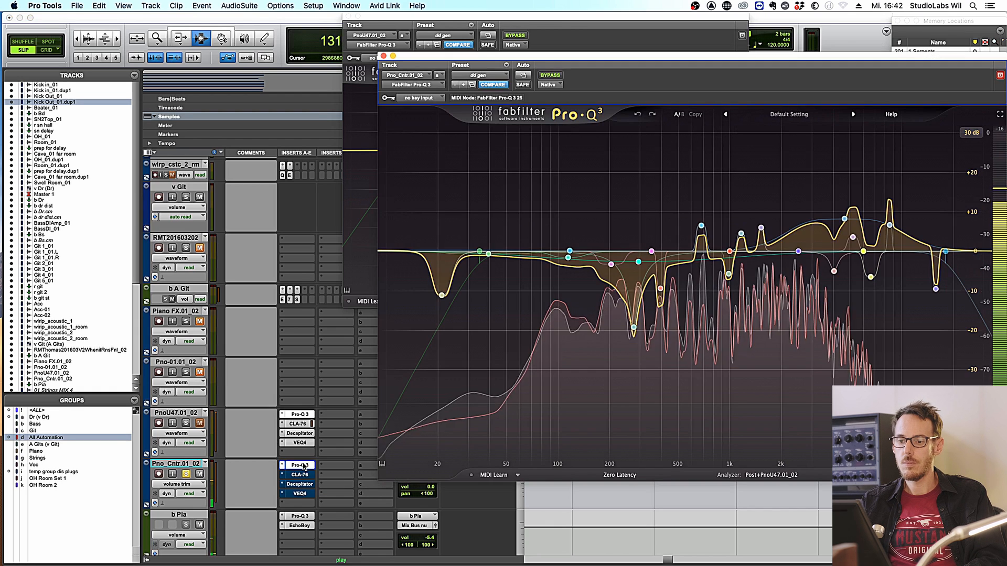
pyautogui.click(550, 75)
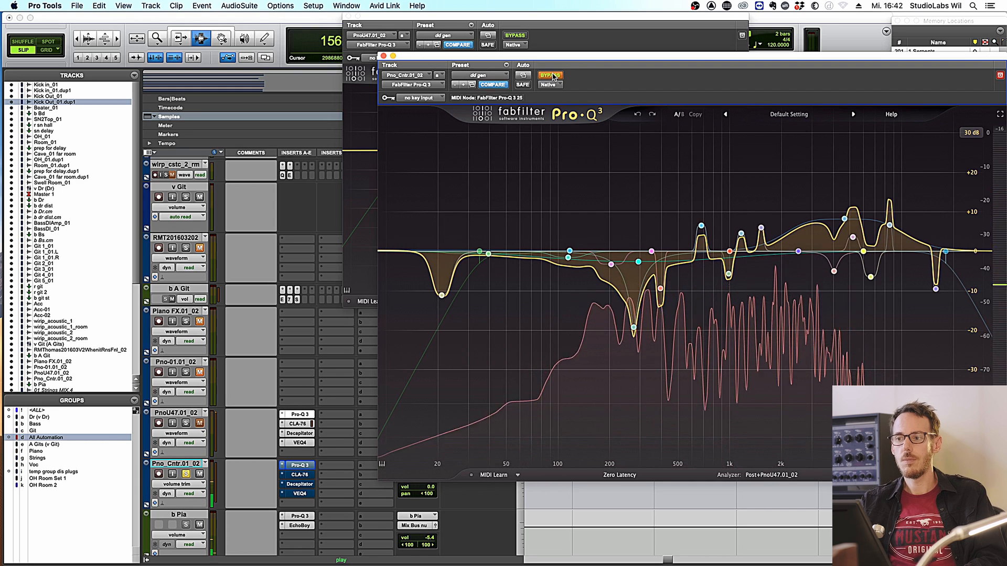
pyautogui.click(550, 75)
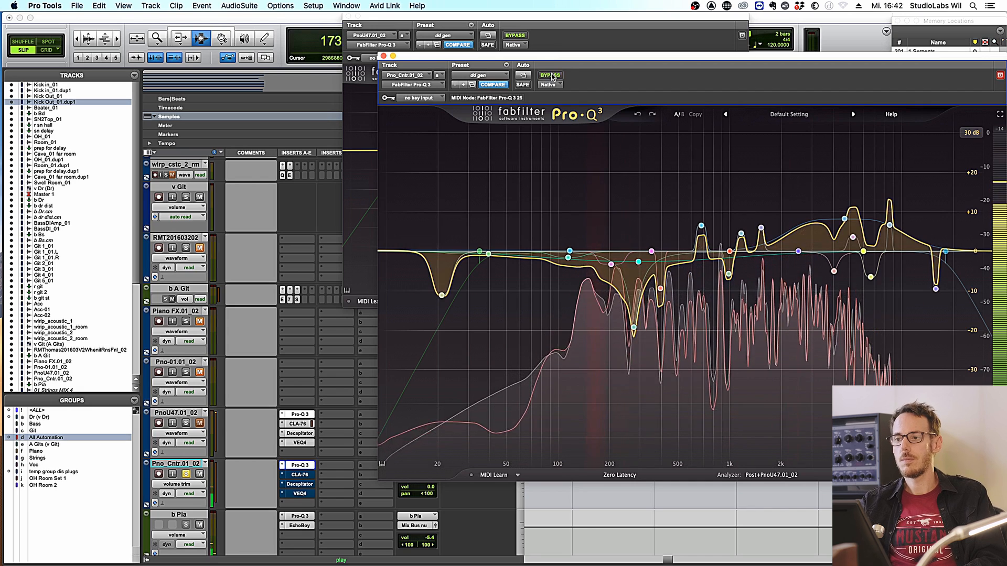
pyautogui.click(551, 75)
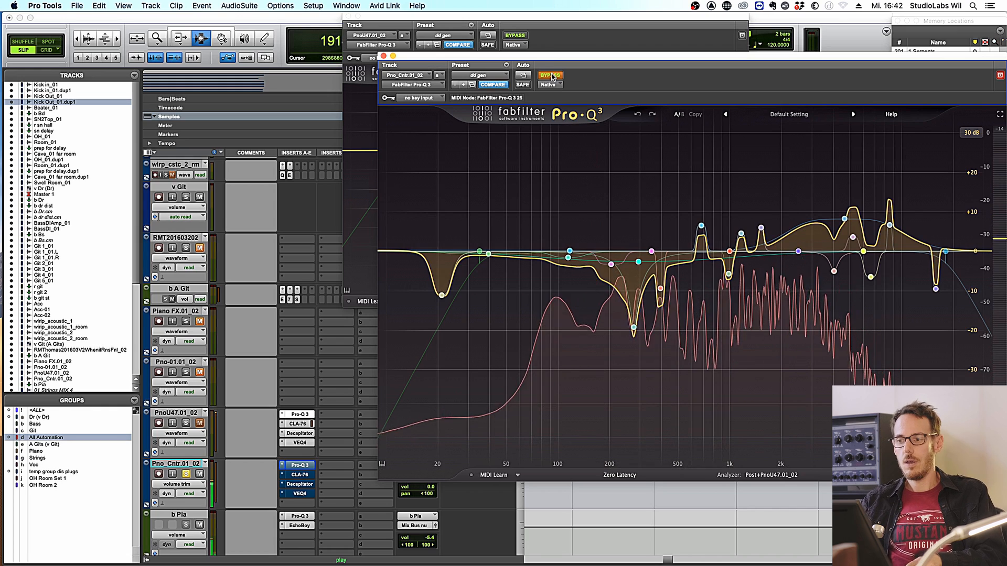
pyautogui.press('space')
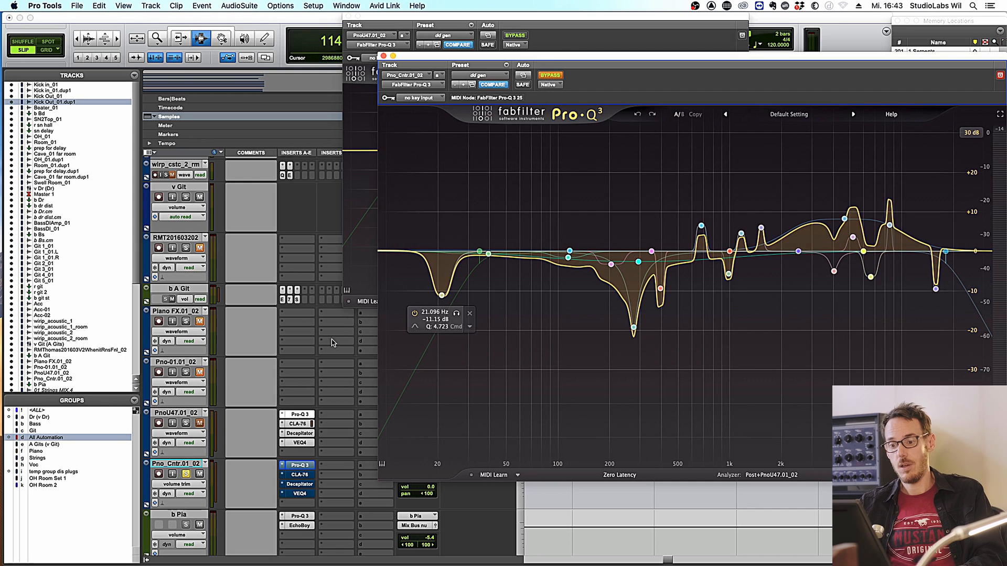
# - Re-enable the Pno_Cntr Pro-Q 3, solo PnoU47.01_02 too, and close both EQ windows
pyautogui.keyDown('super'); pyautogui.click(300, 466); pyautogui.keyUp('super')
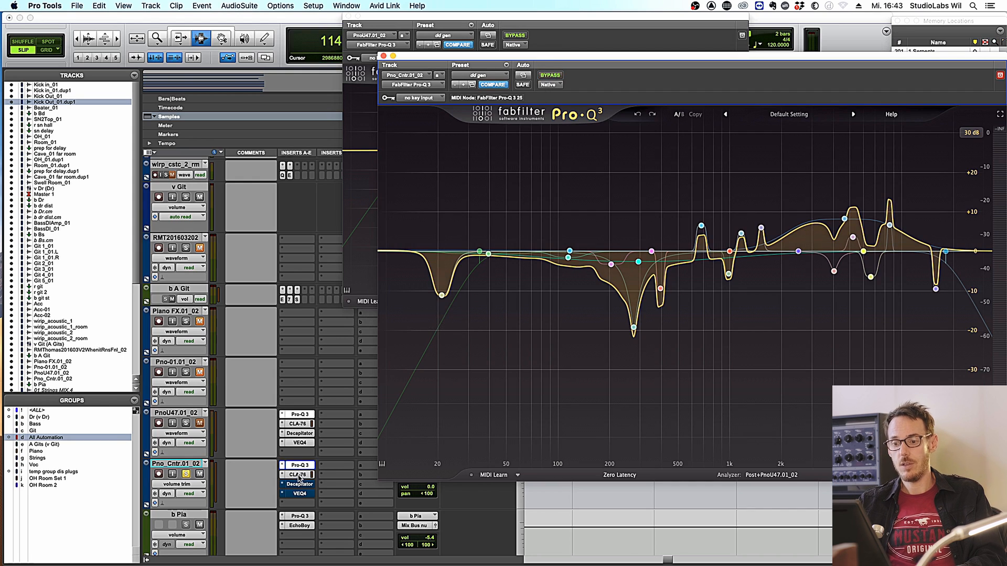
pyautogui.click(186, 423)
pyautogui.press('space')
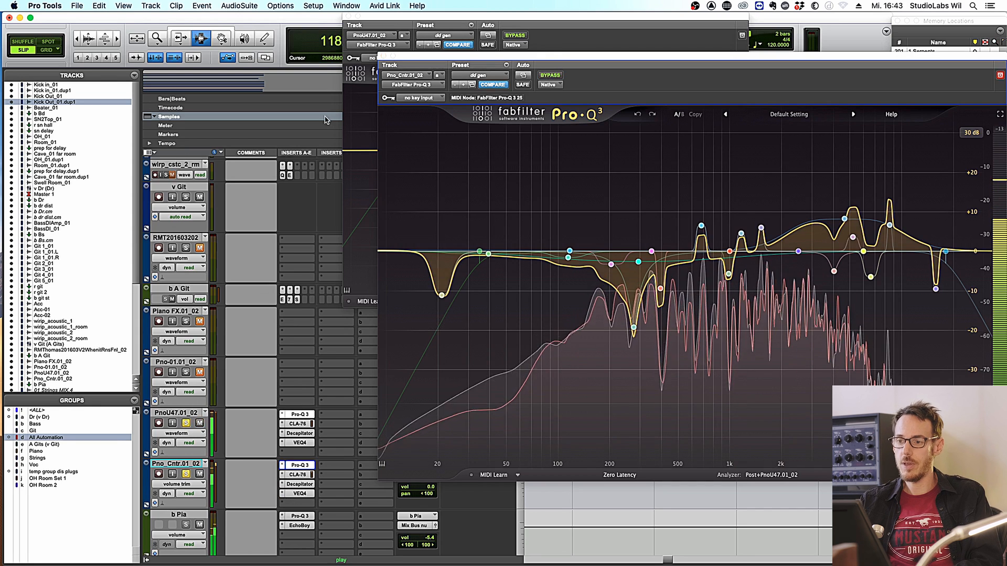
pyautogui.click(384, 56)
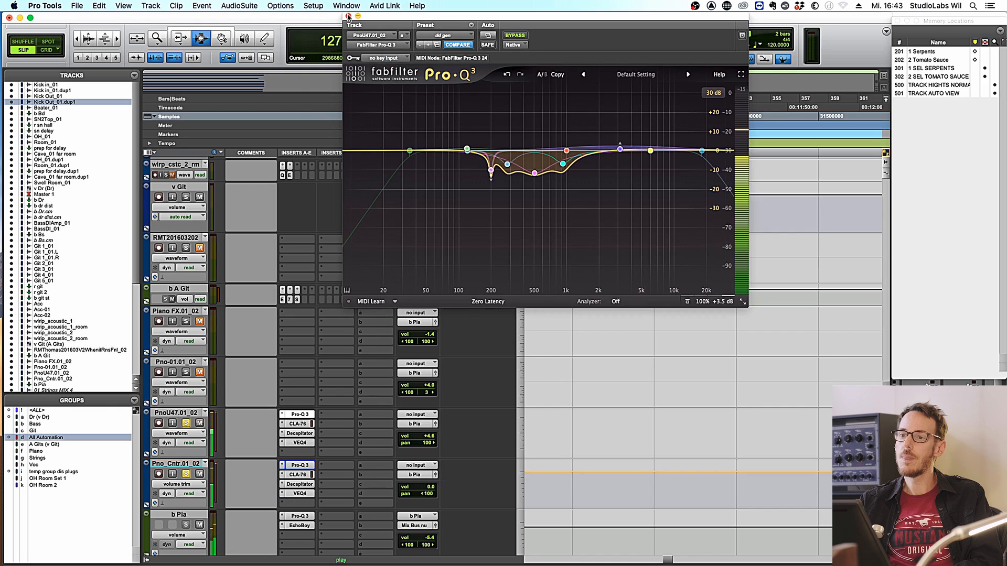
pyautogui.click(346, 16)
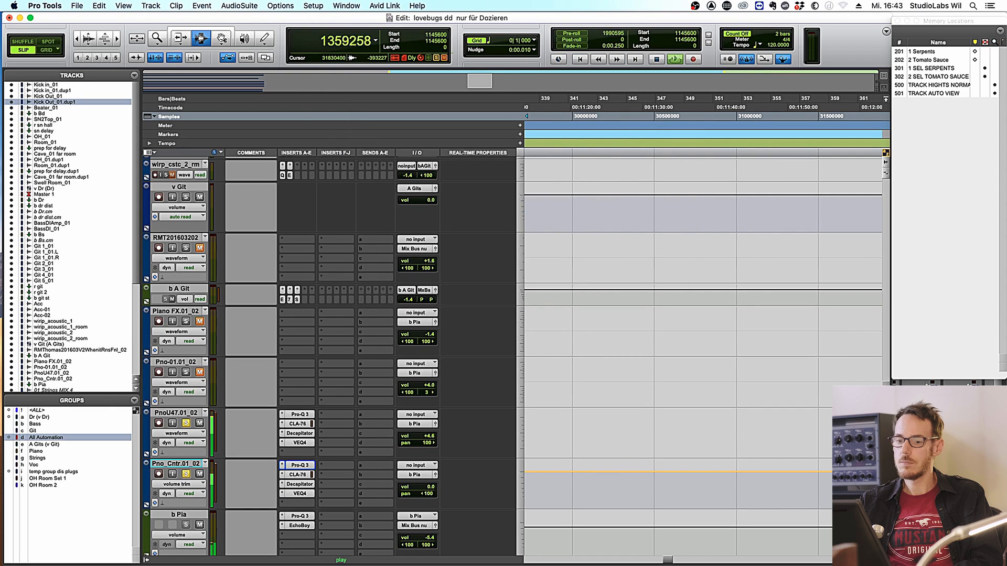
# - Unsolo both piano tracks and select PnoU47.01_02 together with Pno_Cntr.01_02
pyautogui.click(186, 423)
pyautogui.press('space')
pyautogui.click(187, 474)
pyautogui.press('space')
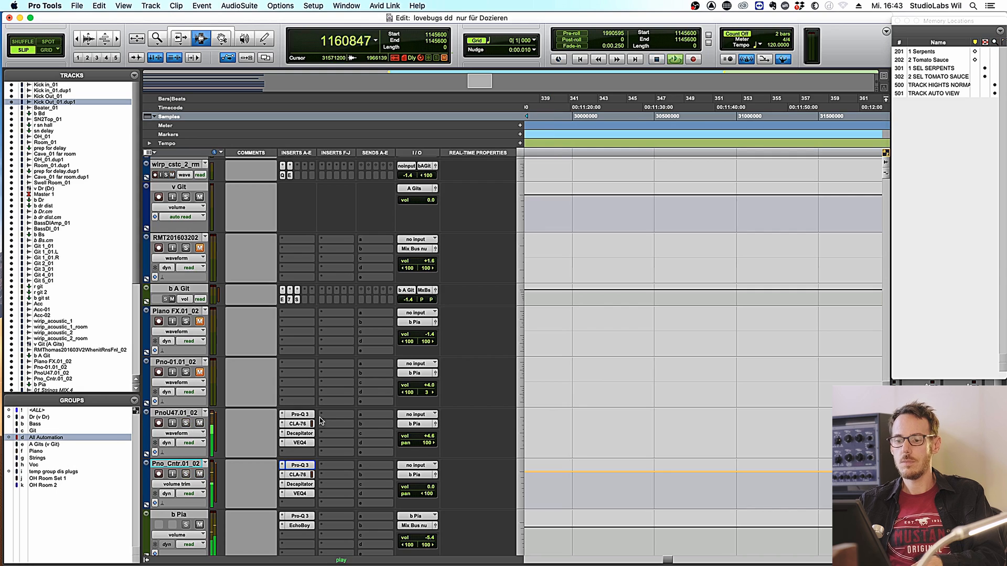
pyautogui.click(172, 413)
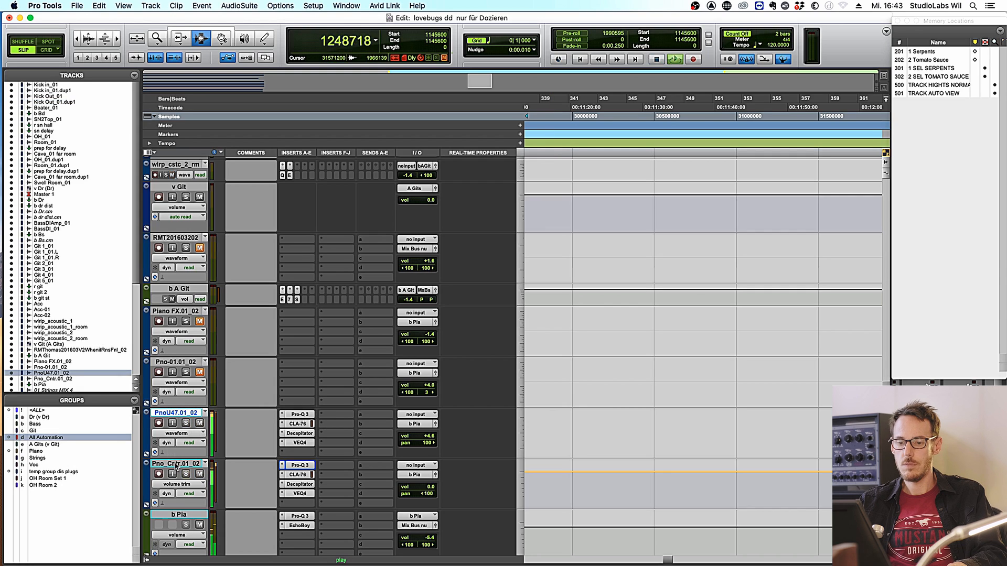
pyautogui.keyDown('shift'); pyautogui.click(174, 463); pyautogui.keyUp('shift')
# - A/B all inserts on both piano tracks with Shift+A, leaving them active
pyautogui.hotkey('shift', 'a')
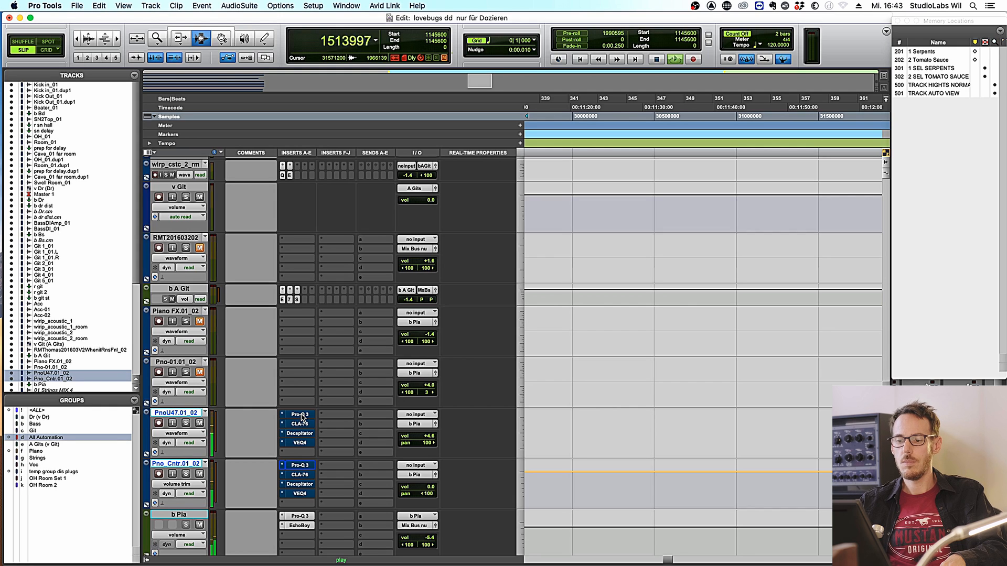
pyautogui.hotkey('shift', 'a')
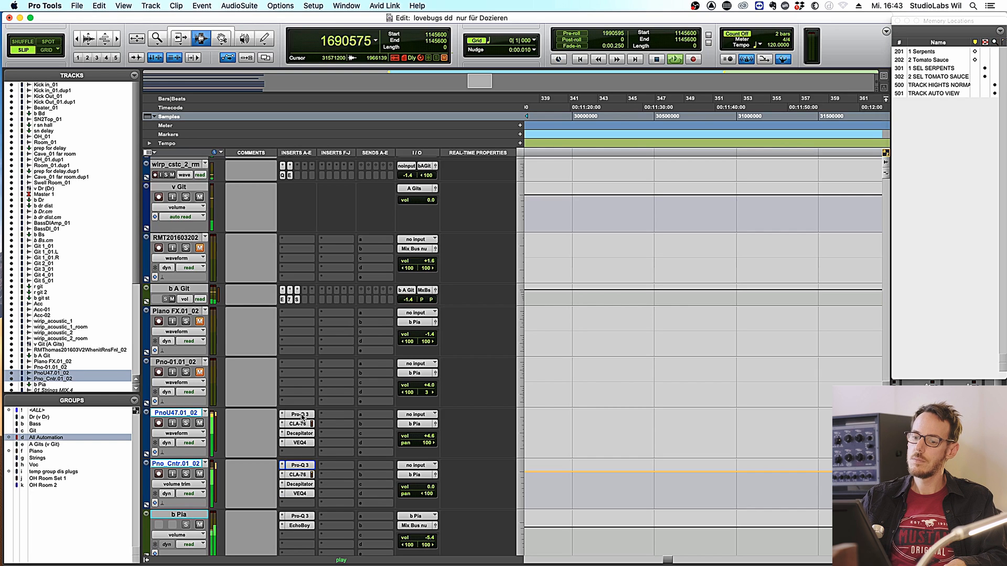
pyautogui.hotkey('shift', 'a')
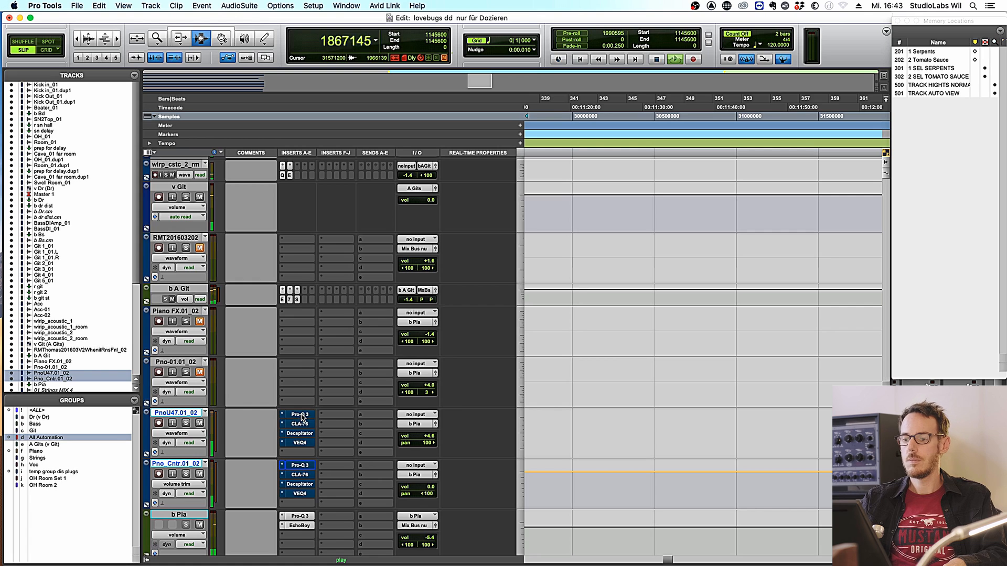
pyautogui.hotkey('shift', 'a')
pyautogui.press('space')
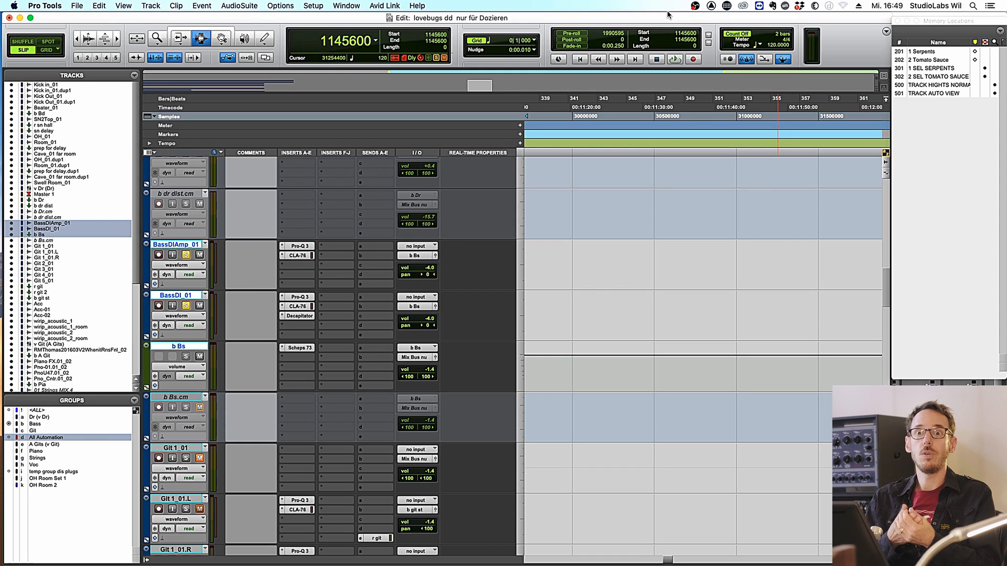
# - A/B all bass track inserts, then view the Pro-Q 3 settings on BassDIAmp_01 and BassDI_01
pyautogui.press('space')
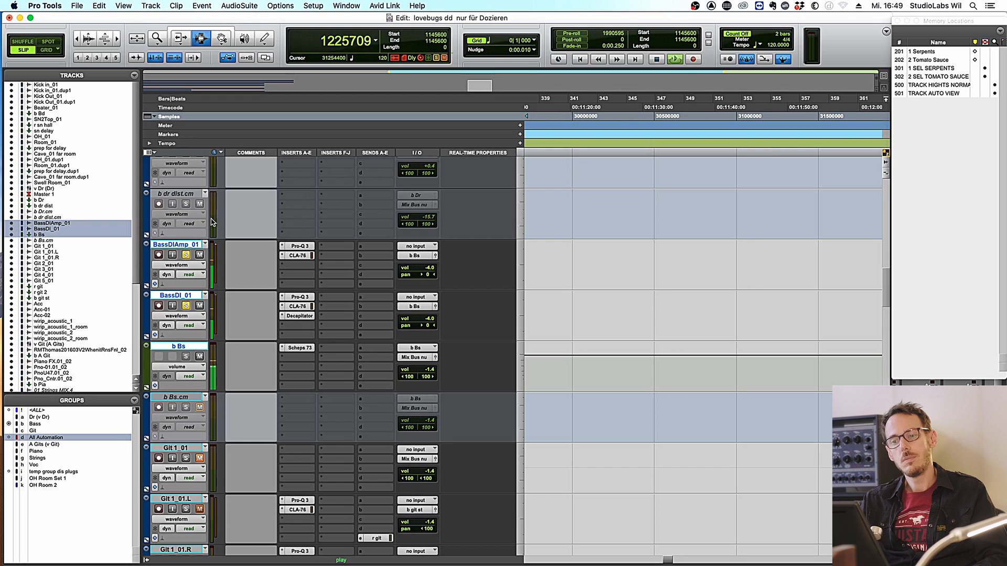
pyautogui.keyDown('alt'); pyautogui.keyDown('shift'); pyautogui.keyDown('super'); pyautogui.click(297, 246); pyautogui.keyUp('super'); pyautogui.keyUp('shift'); pyautogui.keyUp('alt')
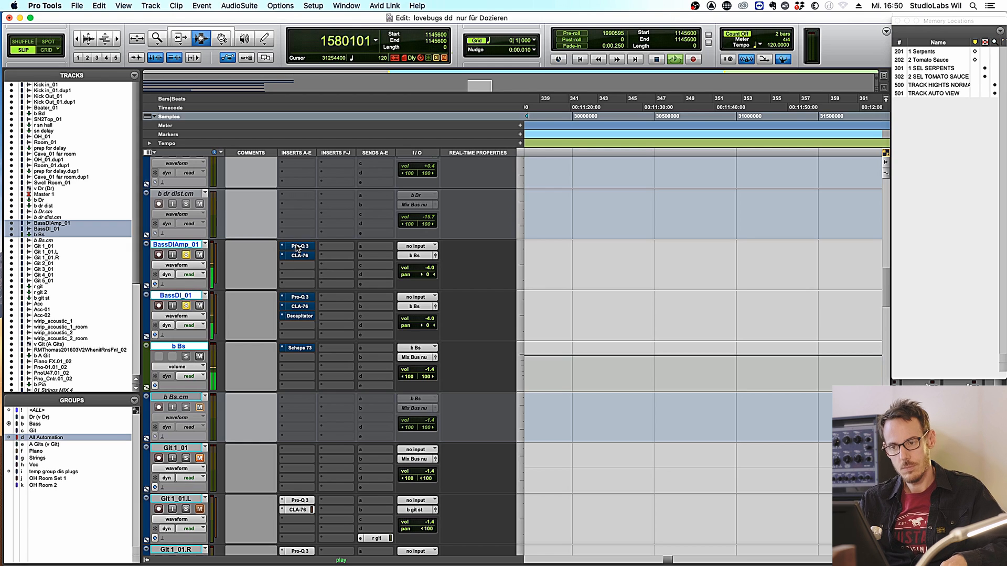
pyautogui.keyDown('alt'); pyautogui.keyDown('shift'); pyautogui.keyDown('super'); pyautogui.click(297, 248); pyautogui.keyUp('super'); pyautogui.keyUp('shift'); pyautogui.keyUp('alt')
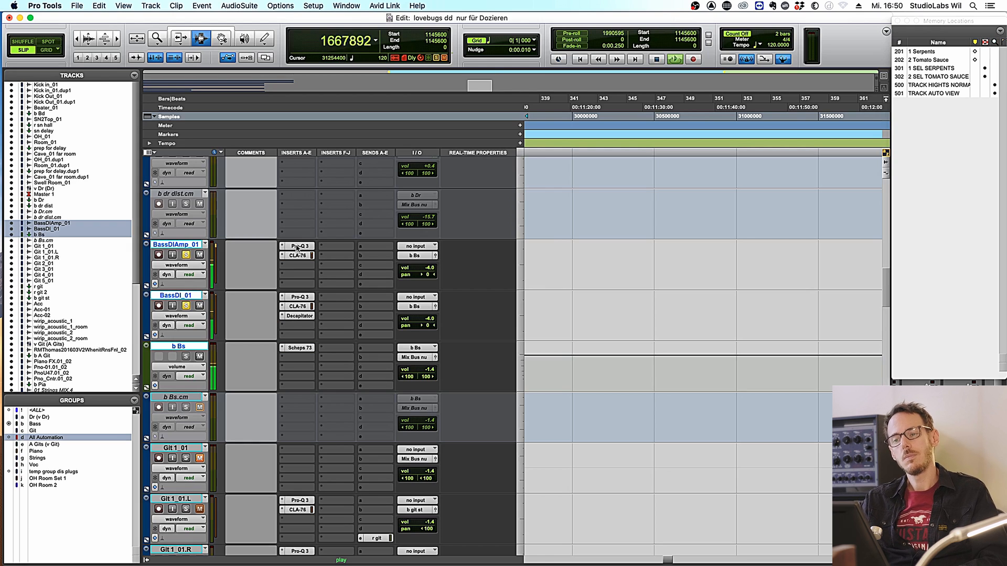
pyautogui.press('space')
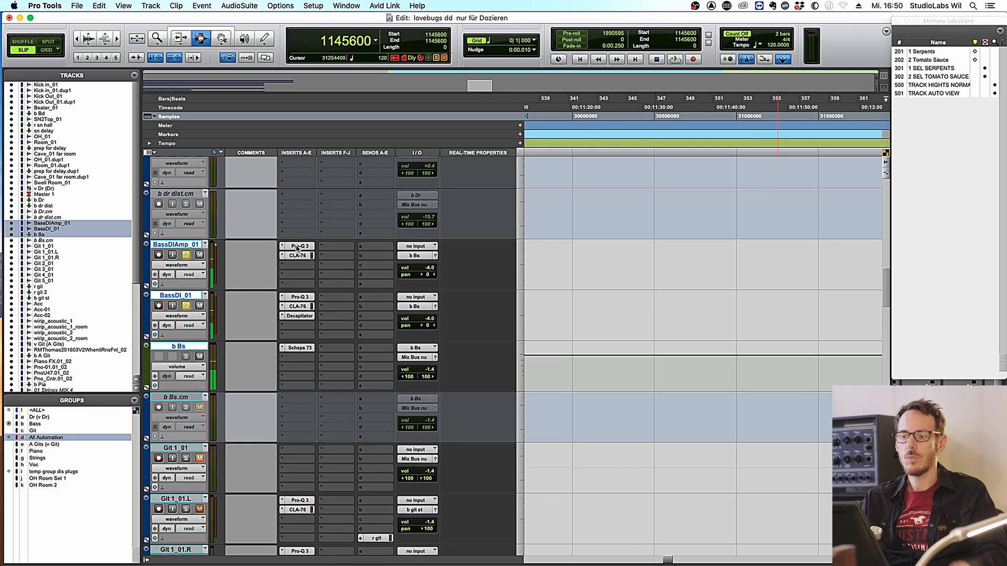
pyautogui.click(298, 249)
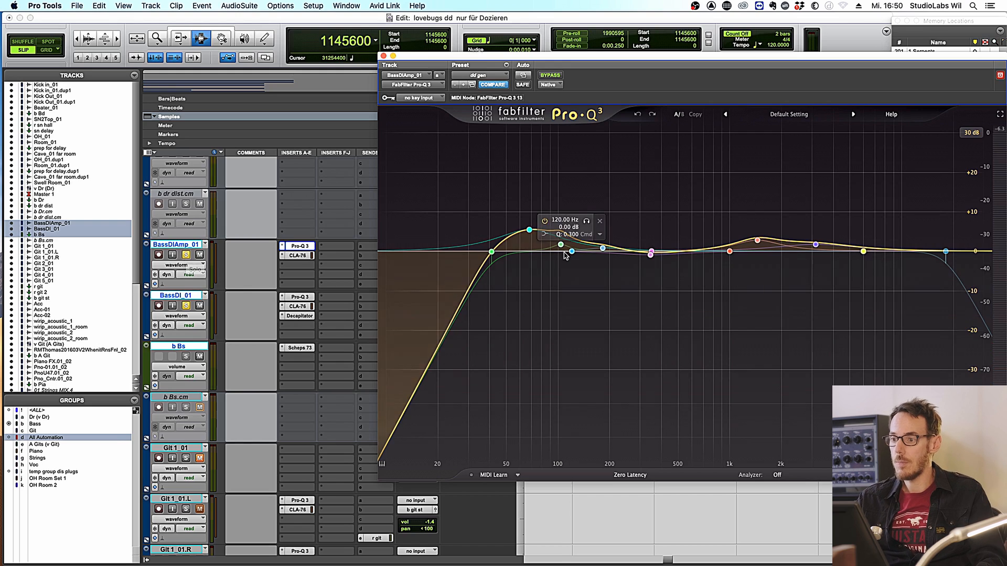
pyautogui.click(299, 297)
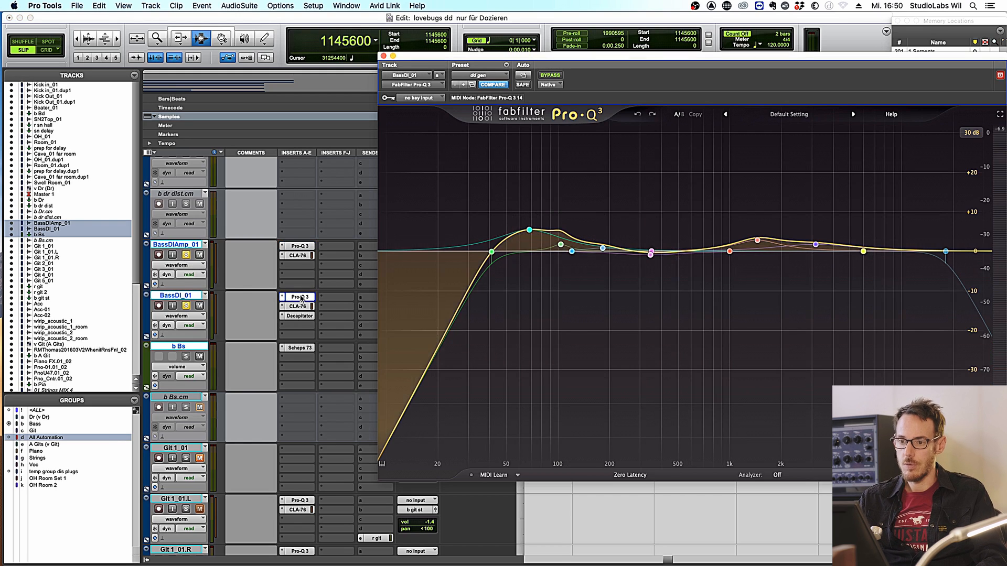
pyautogui.click(298, 247)
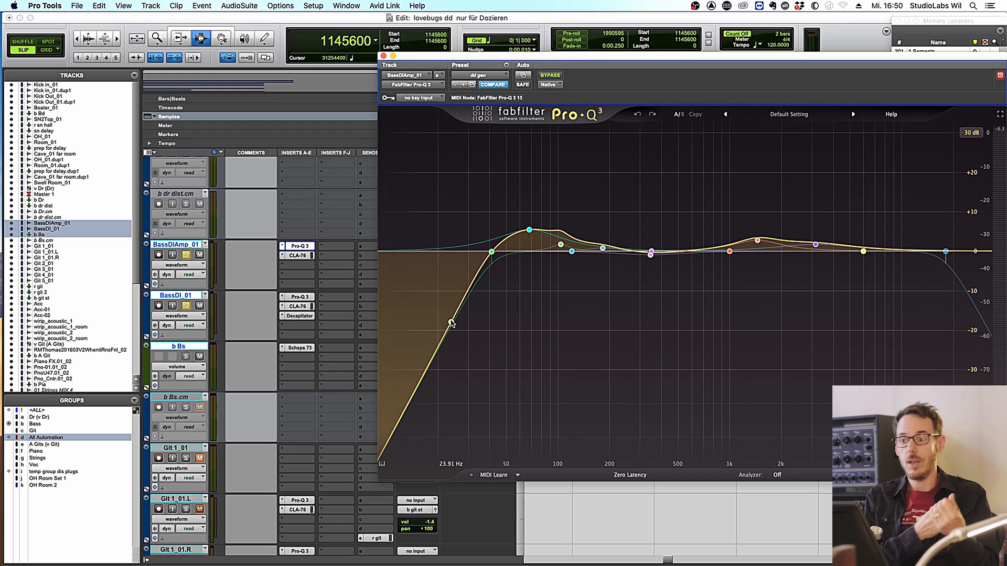
# - Compare both bass Pro-Q 3 EQs bypassed and active, leaving them active
pyautogui.keyDown('super'); pyautogui.click(300, 247); pyautogui.keyUp('super')
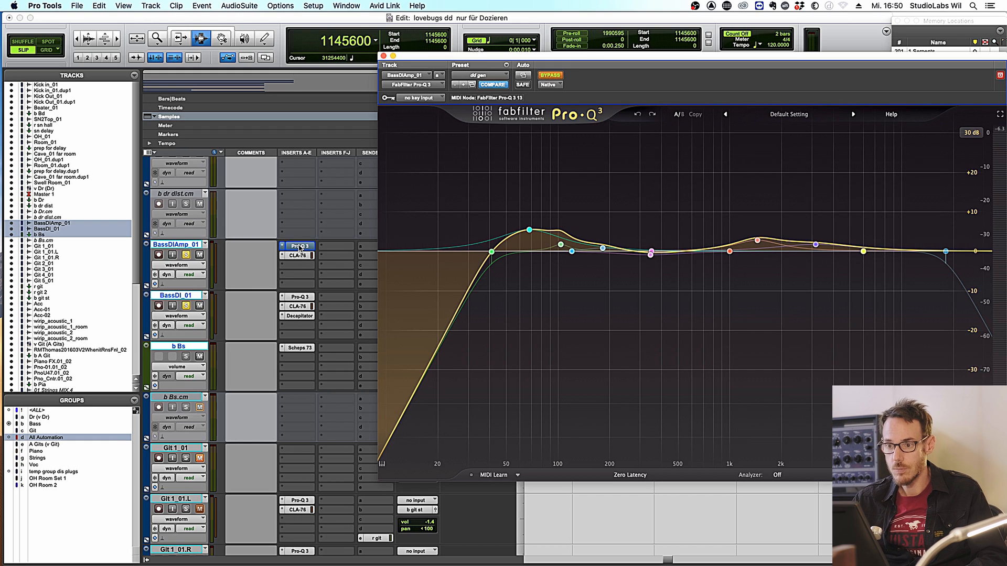
pyautogui.keyDown('super'); pyautogui.click(297, 297); pyautogui.keyUp('super')
pyautogui.press('space')
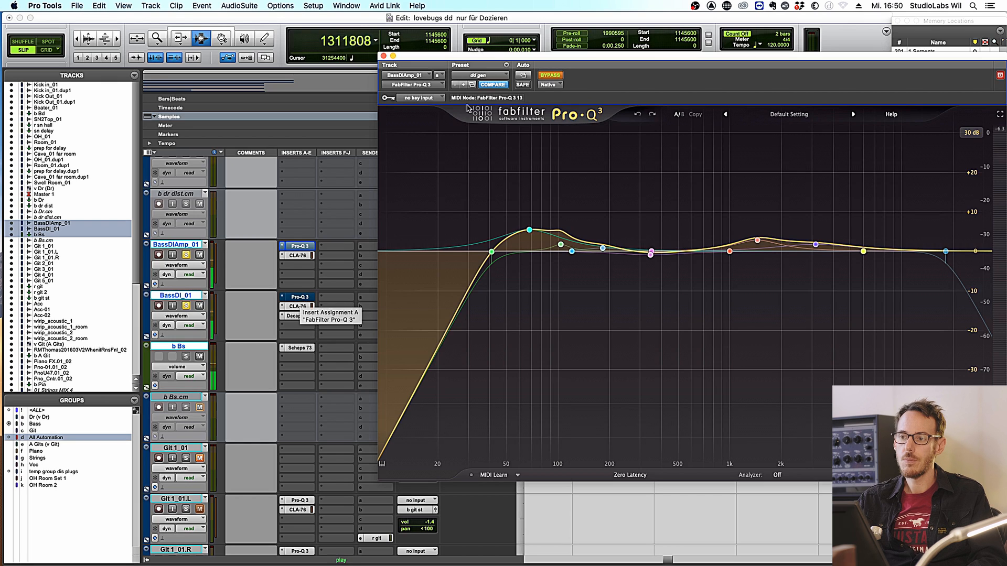
pyautogui.moveTo(477, 61); pyautogui.dragTo(538, 86)
pyautogui.press('space')
pyautogui.keyDown('super'); pyautogui.click(301, 247); pyautogui.keyUp('super')
pyautogui.keyDown('super'); pyautogui.click(301, 297); pyautogui.keyUp('super')
pyautogui.press('space')
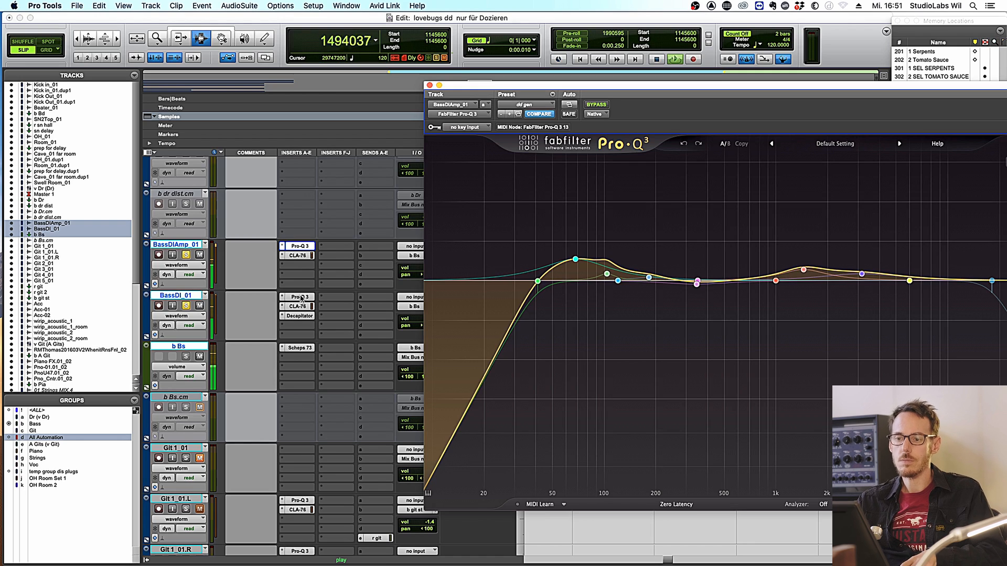
pyautogui.press('space')
pyautogui.click(567, 261)
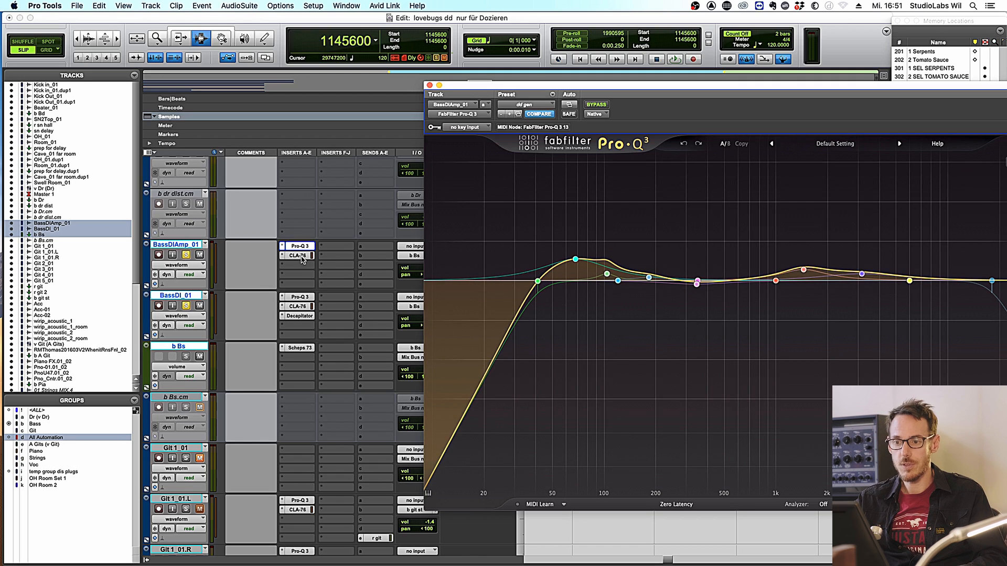
# - Open the Decapitator on BassDI_01, then the Scheps 73 on the b Bs bus
pyautogui.click(297, 317)
pyautogui.press('space')
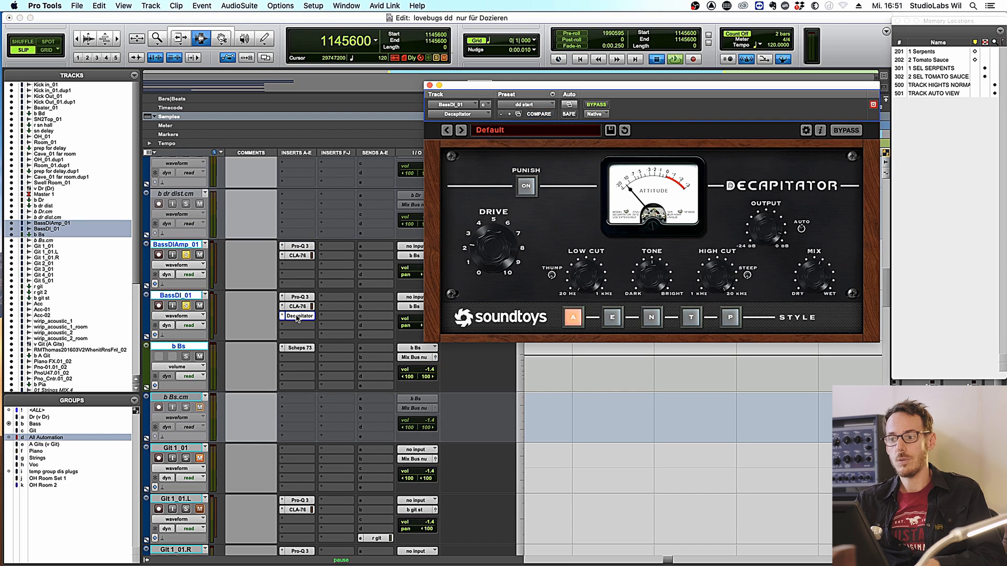
pyautogui.click(297, 348)
pyautogui.press('space')
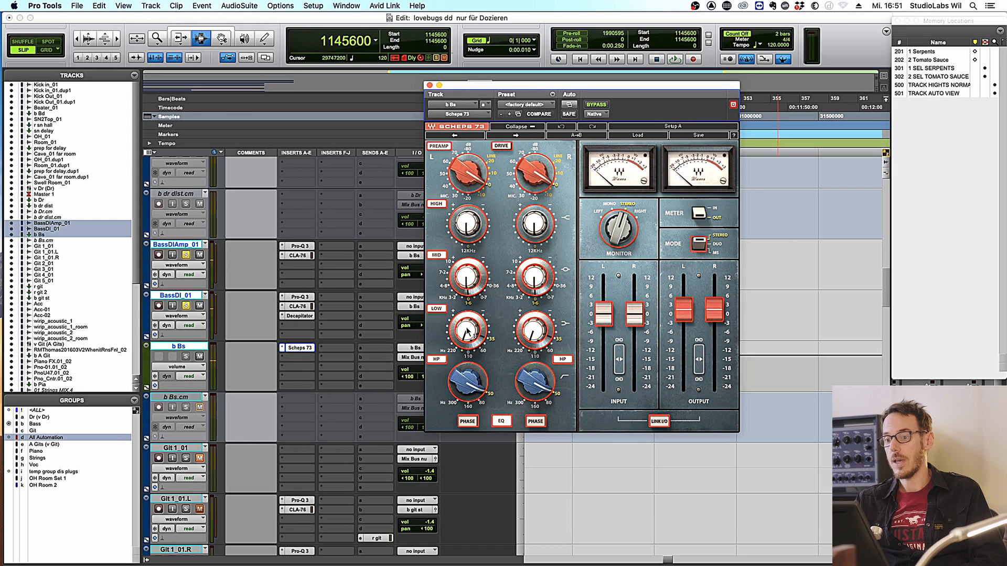
# - Adjust the Scheps 73 MID gain on b Bs during playback, pulling it down
pyautogui.moveTo(463, 333)
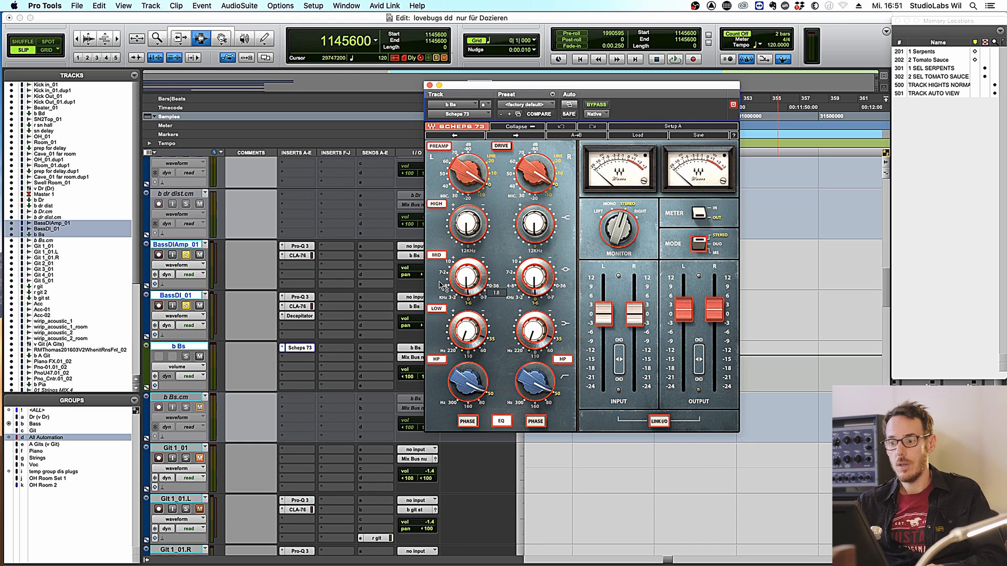
pyautogui.click(462, 286)
pyautogui.press('space')
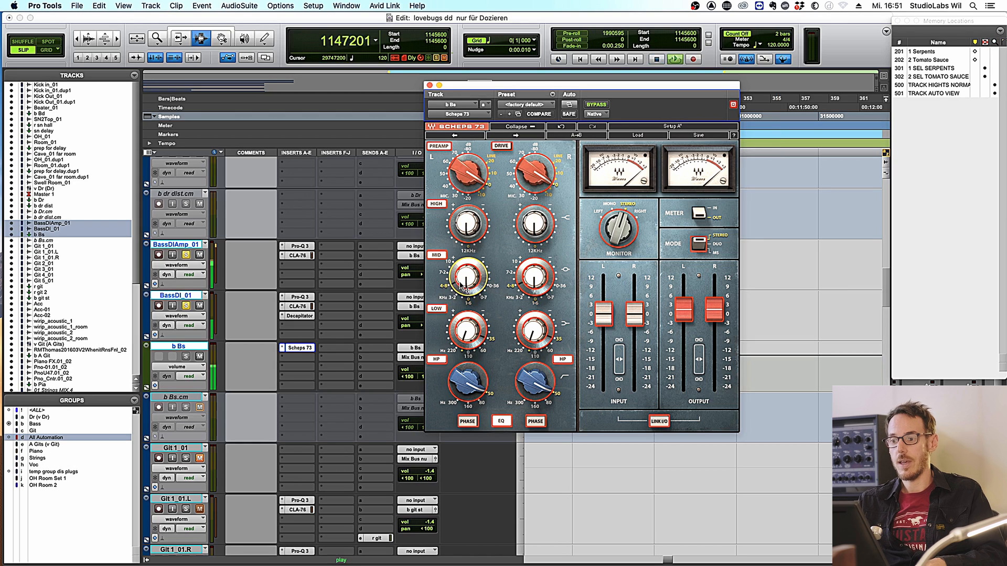
pyautogui.moveTo(462, 286); pyautogui.dragTo(472, 306)
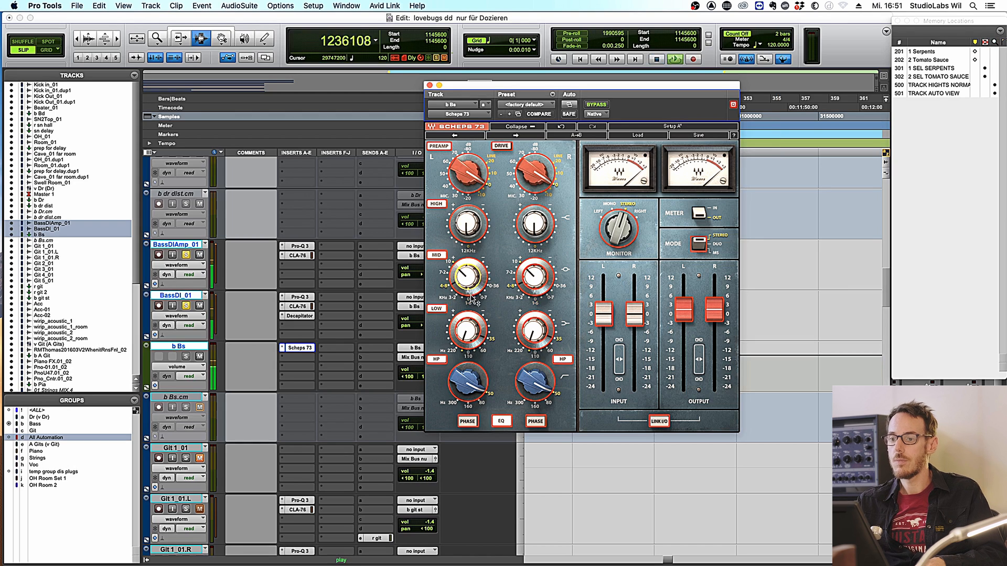
pyautogui.moveTo(465, 279)
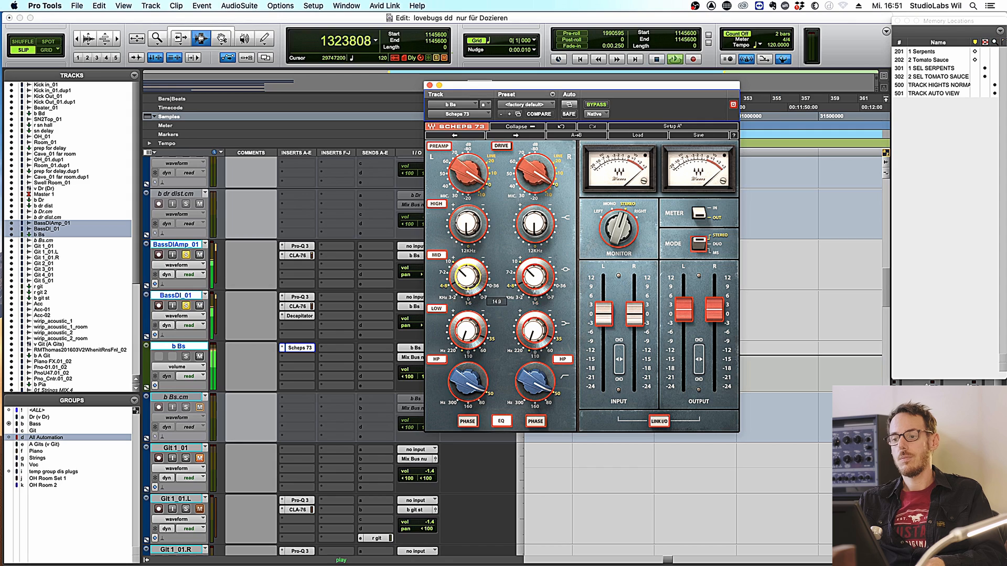
pyautogui.moveTo(466, 278); pyautogui.dragTo(465, 303)
pyautogui.press('space')
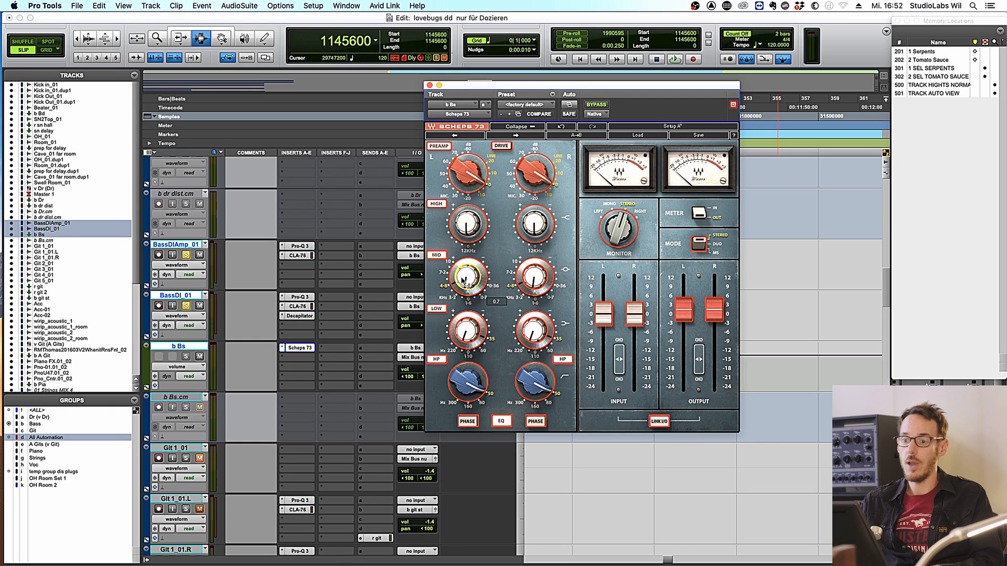
pyautogui.click(303, 357)
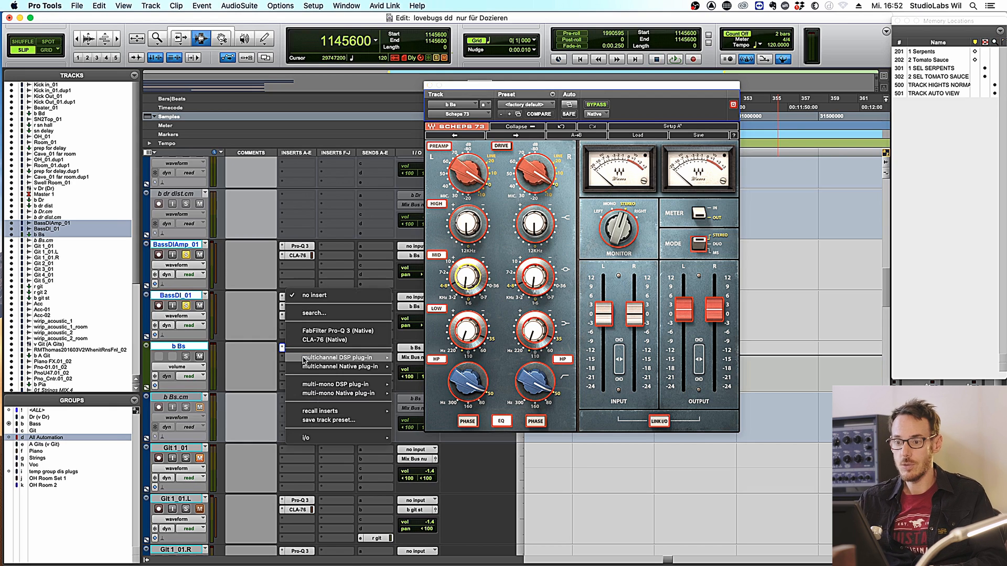
# - Insert FrontDAW on b Bs, raise its Mojo and audition the GE, BR and US voicings
pyautogui.click(315, 314)
pyautogui.write('fron')
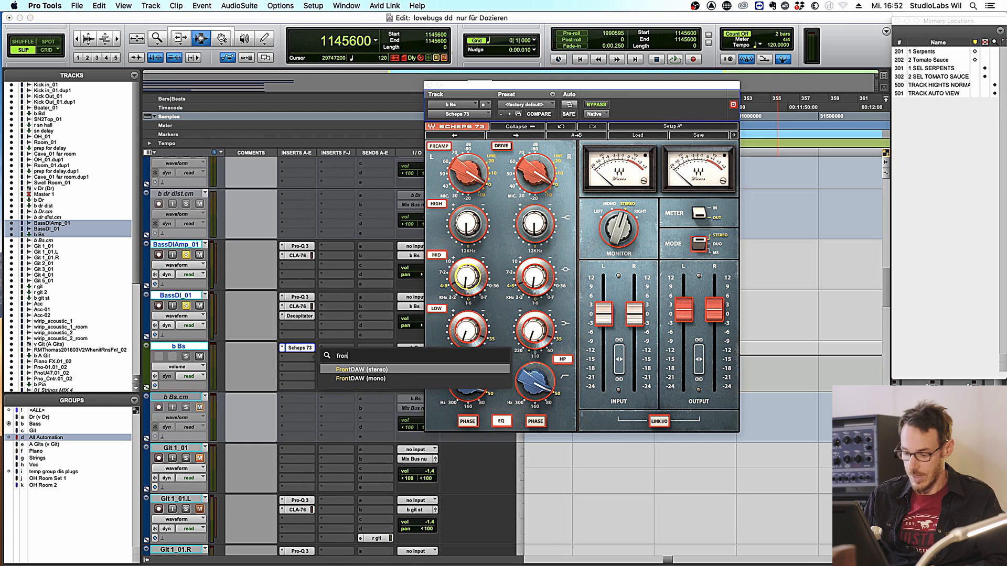
pyautogui.press('Return')
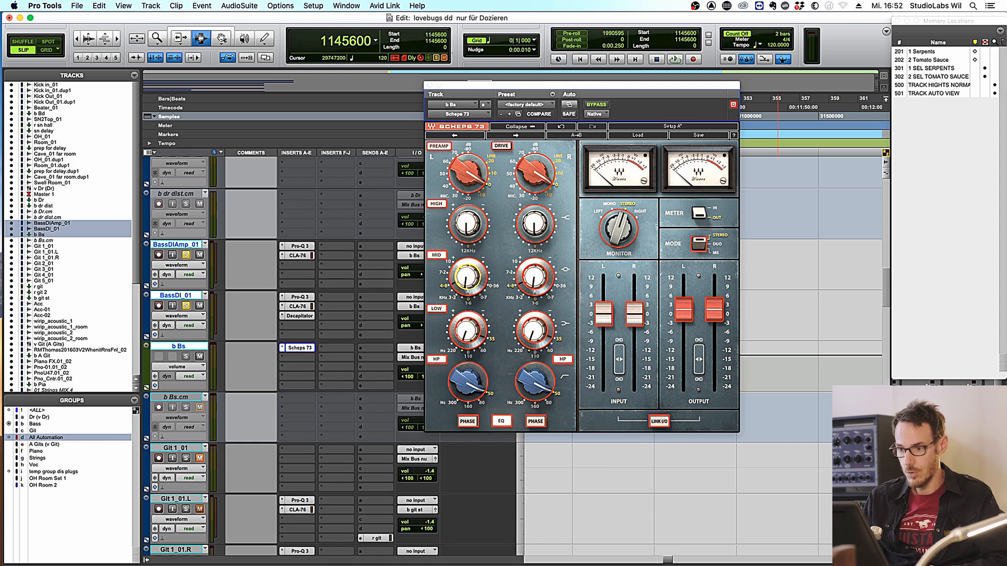
pyautogui.press('space')
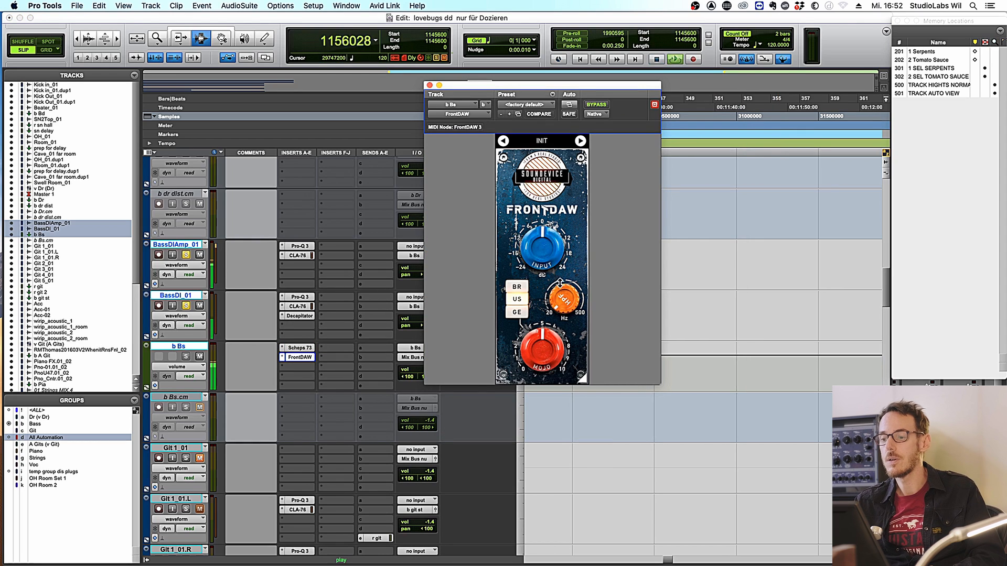
pyautogui.moveTo(542, 347); pyautogui.dragTo(543, 322)
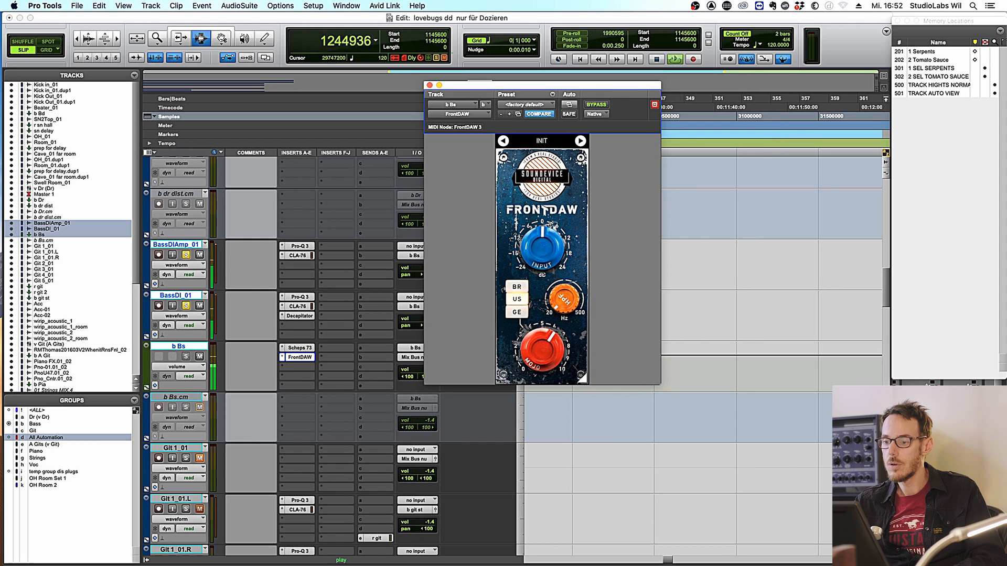
pyautogui.click(518, 315)
pyautogui.click(519, 289)
pyautogui.click(516, 303)
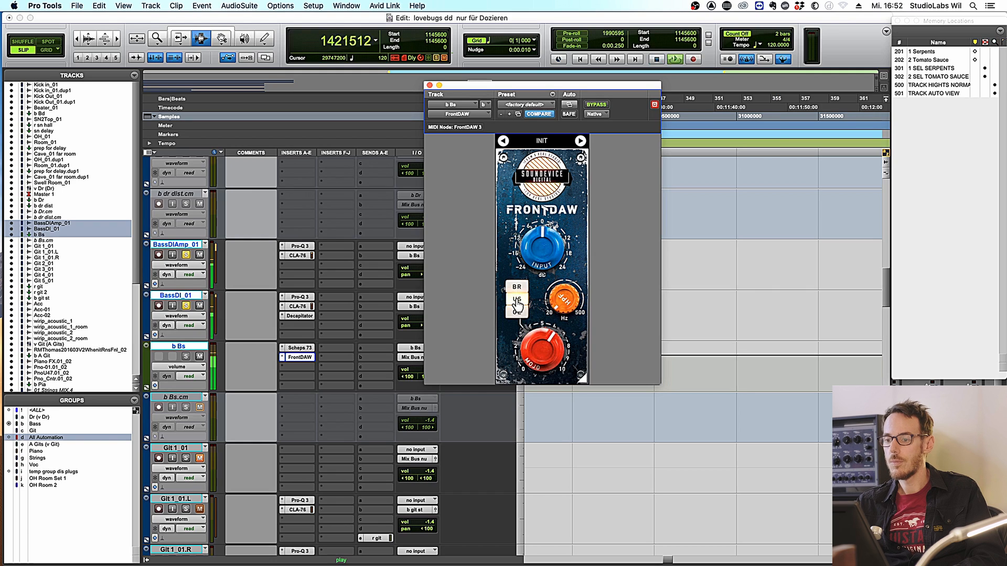
# - A/B FrontDAW against bypass, leave it on, and turn its Mojo down to about 4.5
pyautogui.click(600, 108)
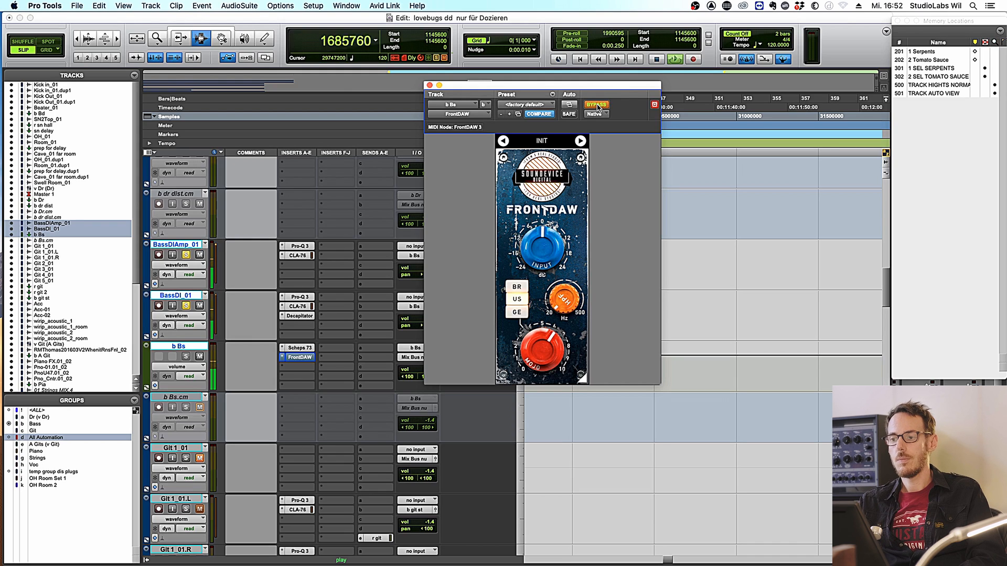
pyautogui.click(598, 108)
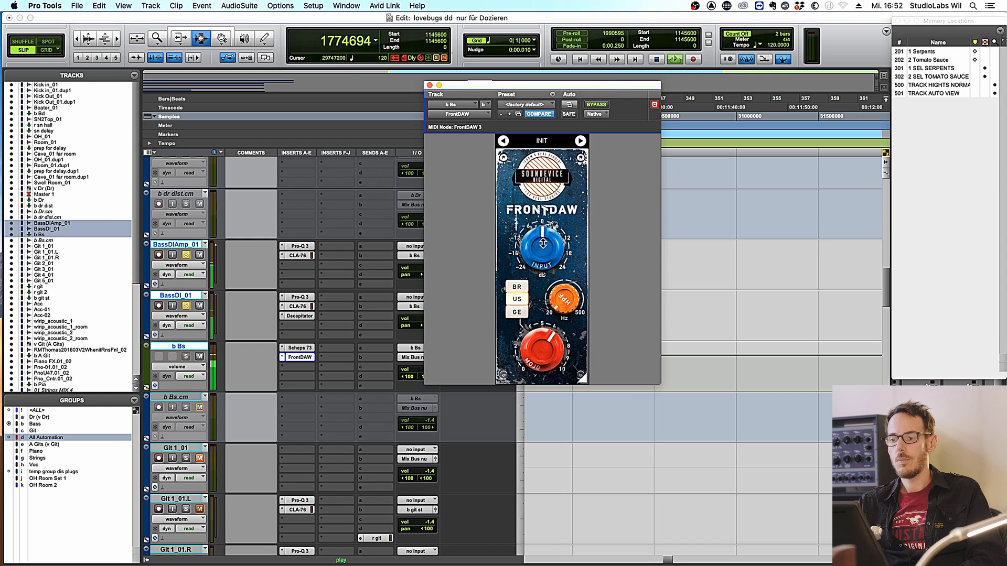
pyautogui.moveTo(535, 342); pyautogui.dragTo(530, 368)
pyautogui.press('space')
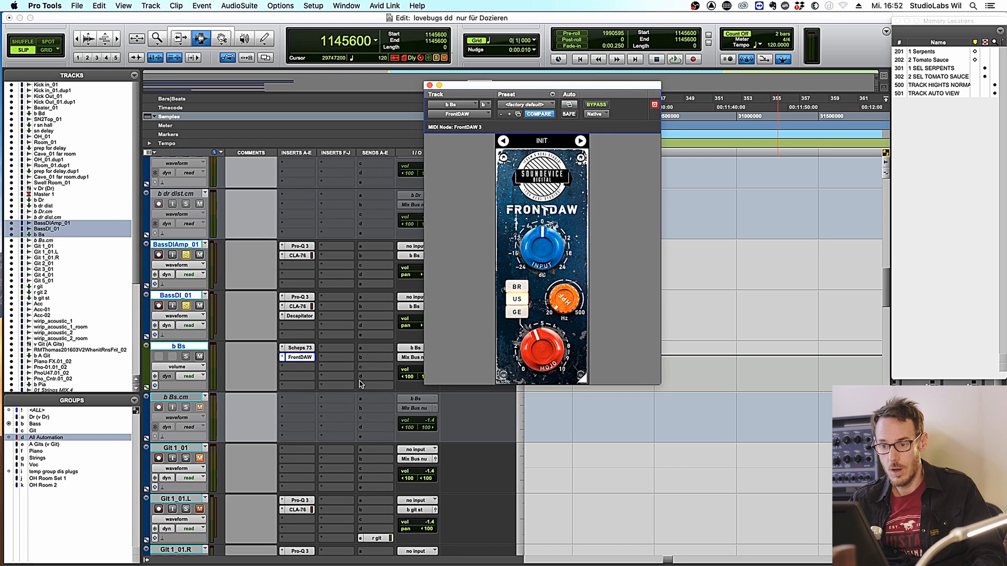
# - Add a mono Trim plug-in to b Bs and lower its gain to -1.7 dB
pyautogui.click(301, 367)
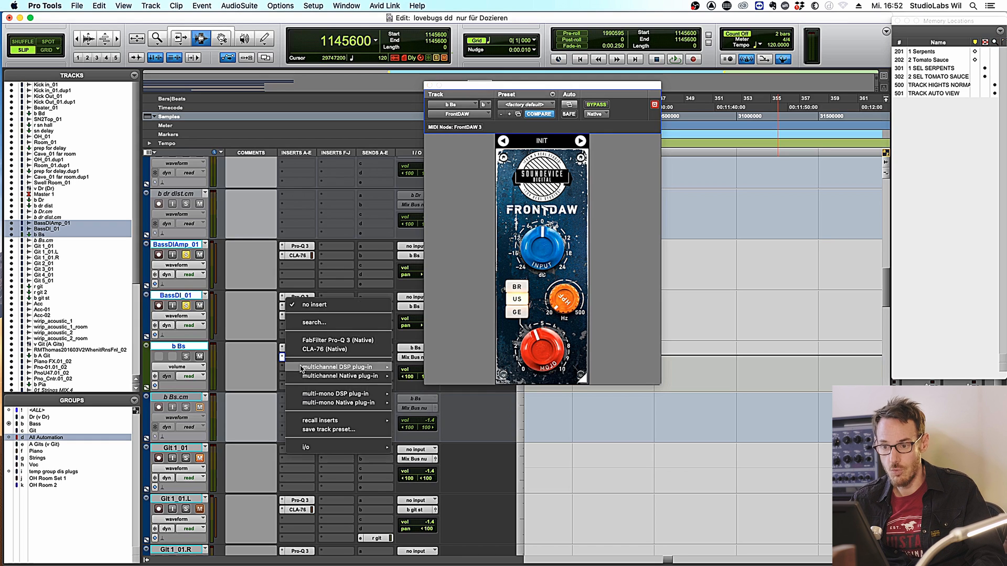
pyautogui.click(314, 322)
pyautogui.write('trin')
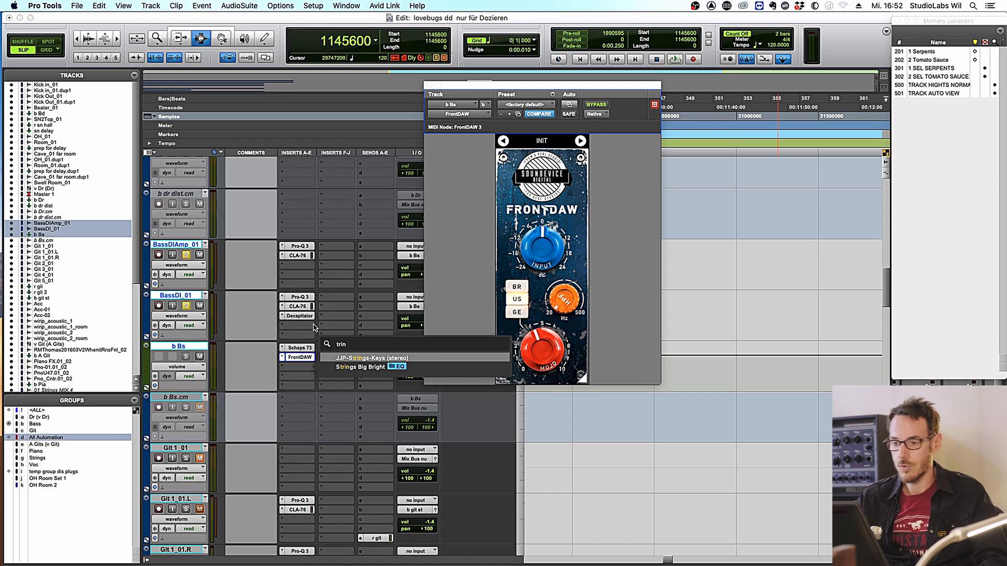
pyautogui.press('BackSpace')
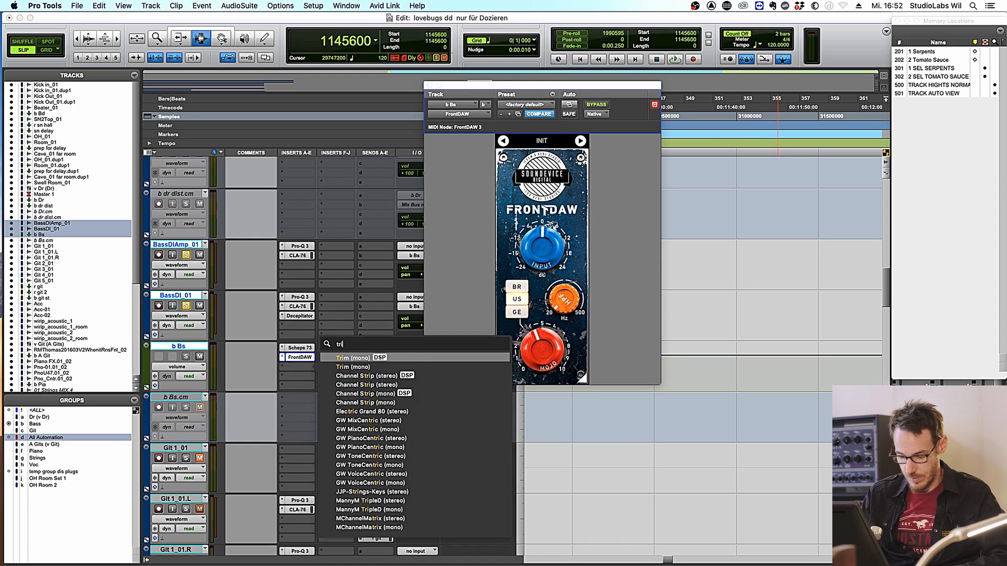
pyautogui.write('m')
pyautogui.click(351, 368)
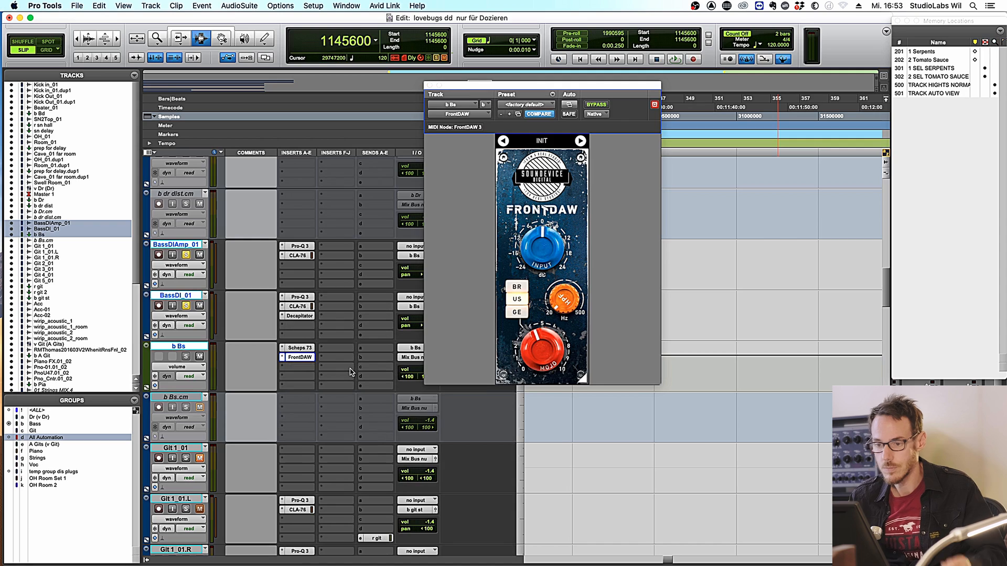
pyautogui.moveTo(574, 162); pyautogui.dragTo(567, 163)
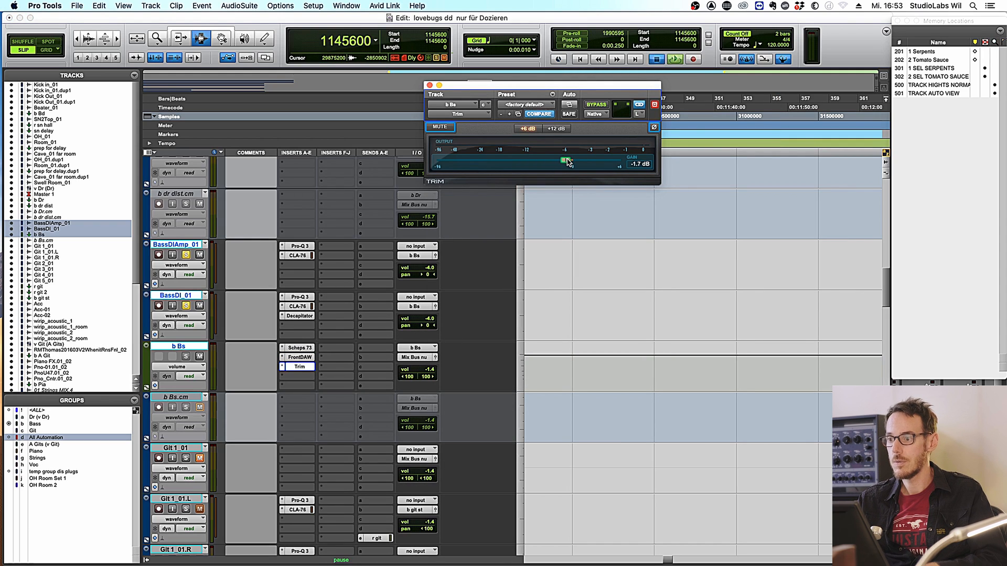
# - A/B the new FrontDAW and Trim inserts against bypass during playback, leaving them active
pyautogui.press('space')
pyautogui.keyDown('super'); pyautogui.click(299, 365); pyautogui.keyUp('super')
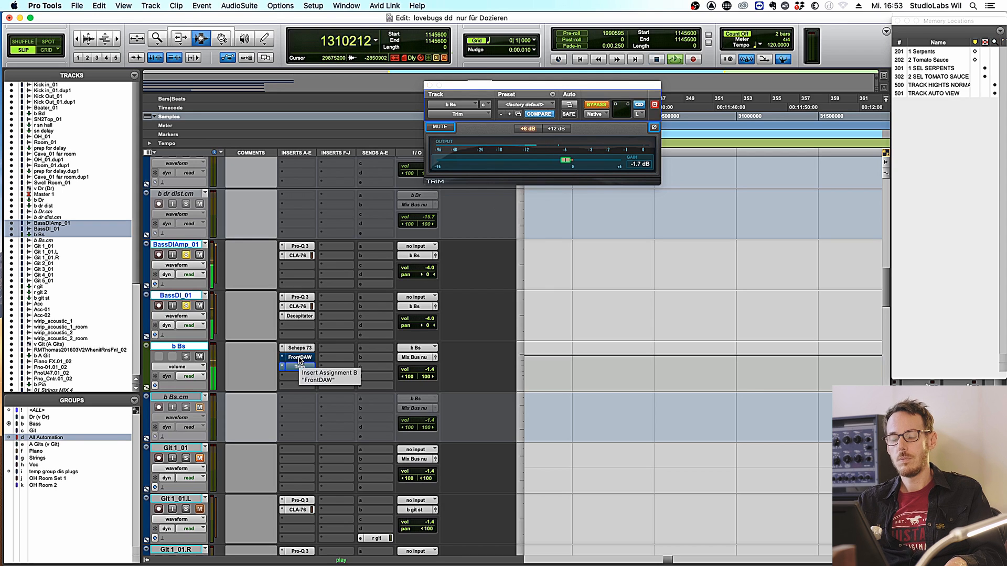
pyautogui.keyDown('super'); pyautogui.click(299, 358); pyautogui.keyUp('super')
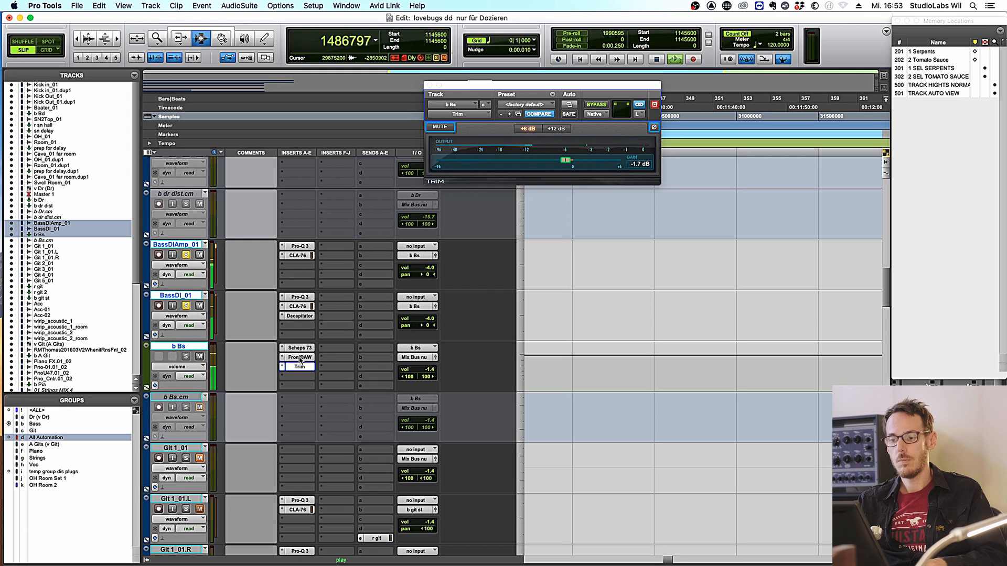
pyautogui.press('space')
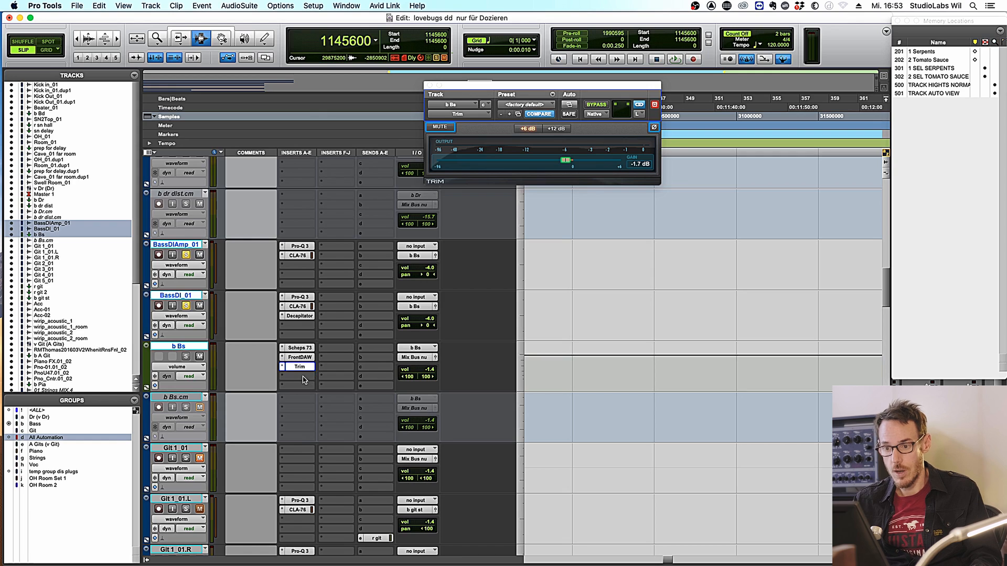
# - Insert FabFilter Saturn on the b Bs bus after Trim
pyautogui.click(300, 376)
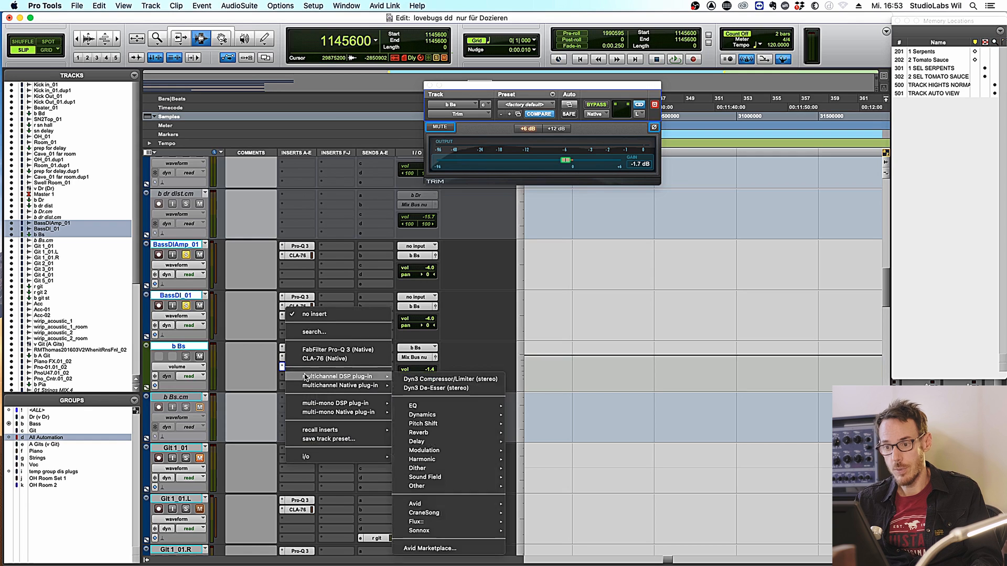
pyautogui.click(319, 334)
pyautogui.write('sa')
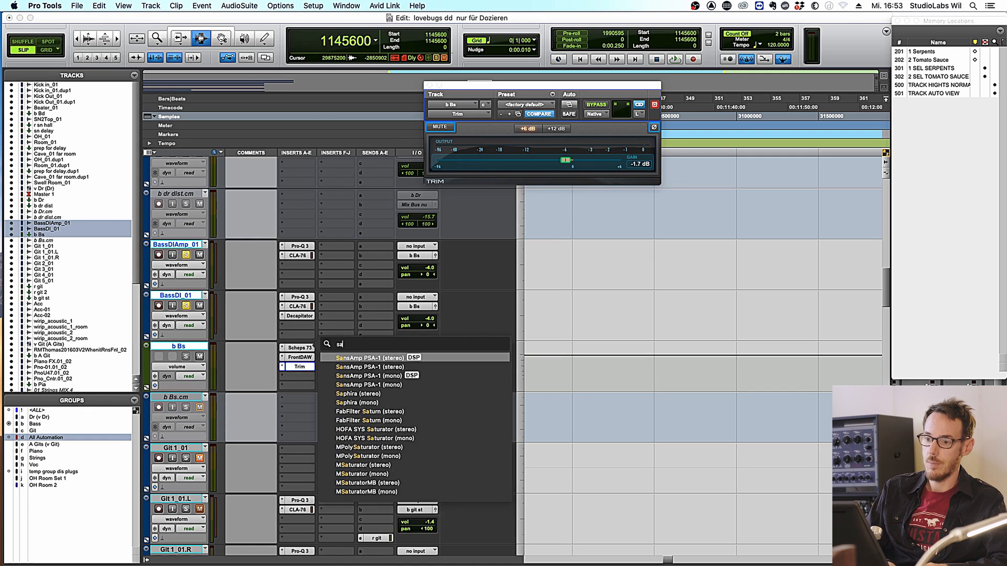
pyautogui.write('tur')
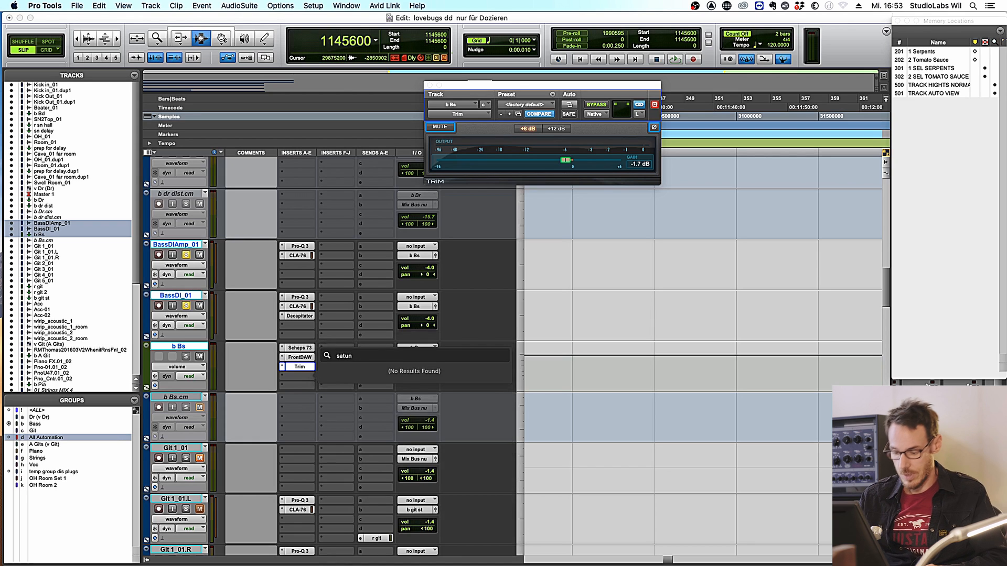
pyautogui.press('BackSpace')
pyautogui.click(365, 369)
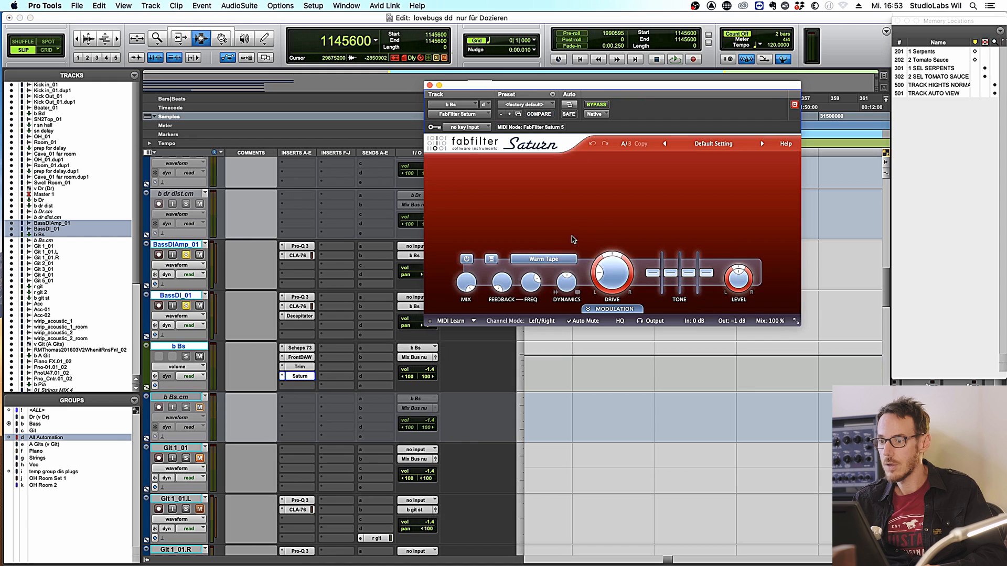
# - Split Saturn into three bands with two crossovers, nudging the upper one higher
pyautogui.click(558, 162)
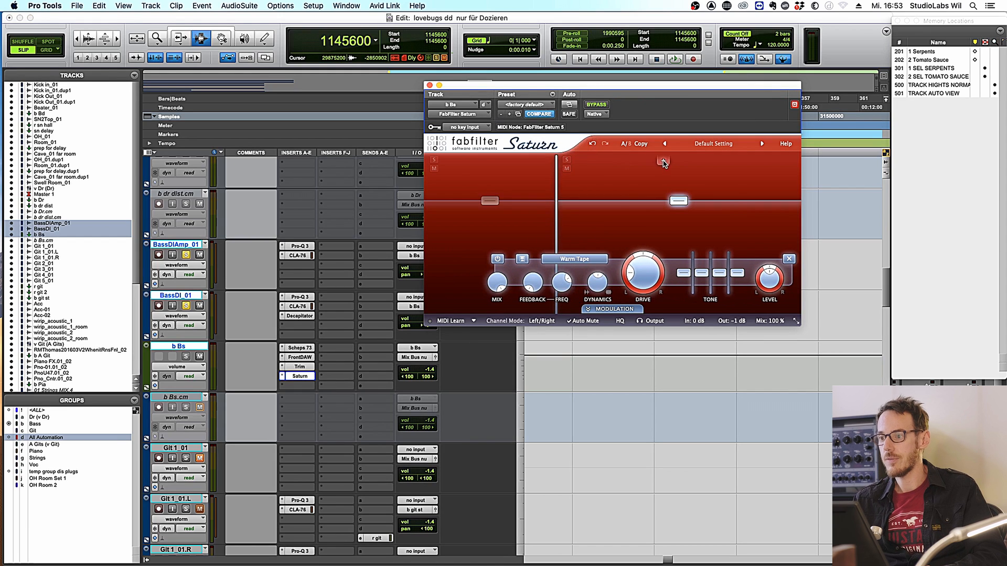
pyautogui.click(664, 162)
pyautogui.moveTo(664, 164); pyautogui.dragTo(676, 163)
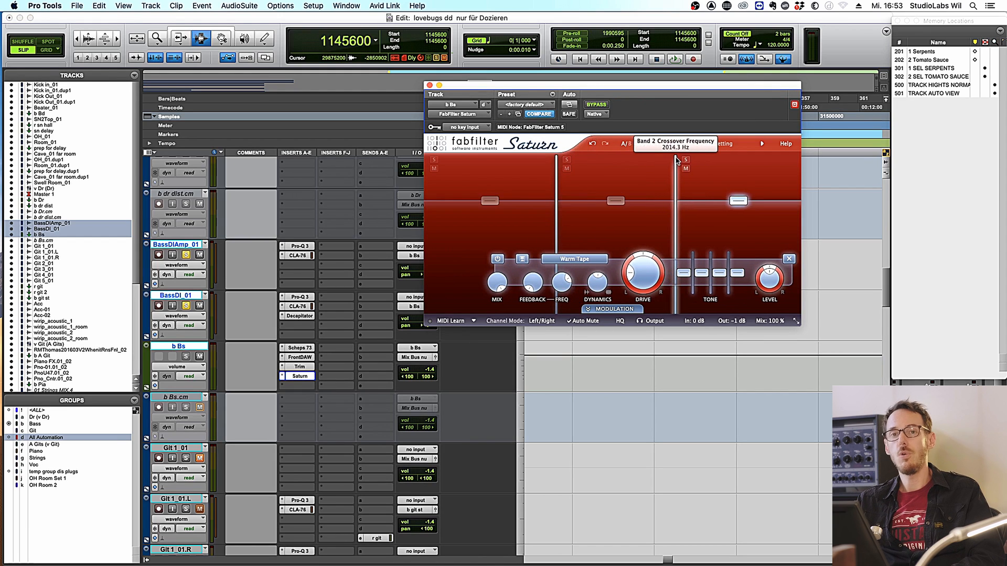
pyautogui.press('space')
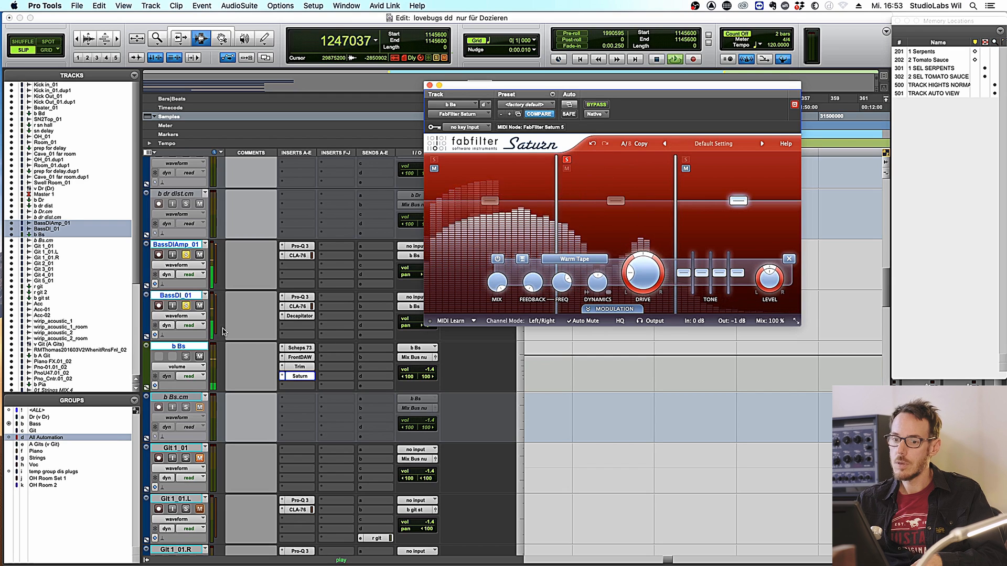
pyautogui.press('space')
# - Solo BassDIAmp_01 and set Saturn band 2 to Warm Tube, about 99% drive, +5.6 dB treble
pyautogui.click(186, 306)
pyautogui.click(186, 255)
pyautogui.press('space')
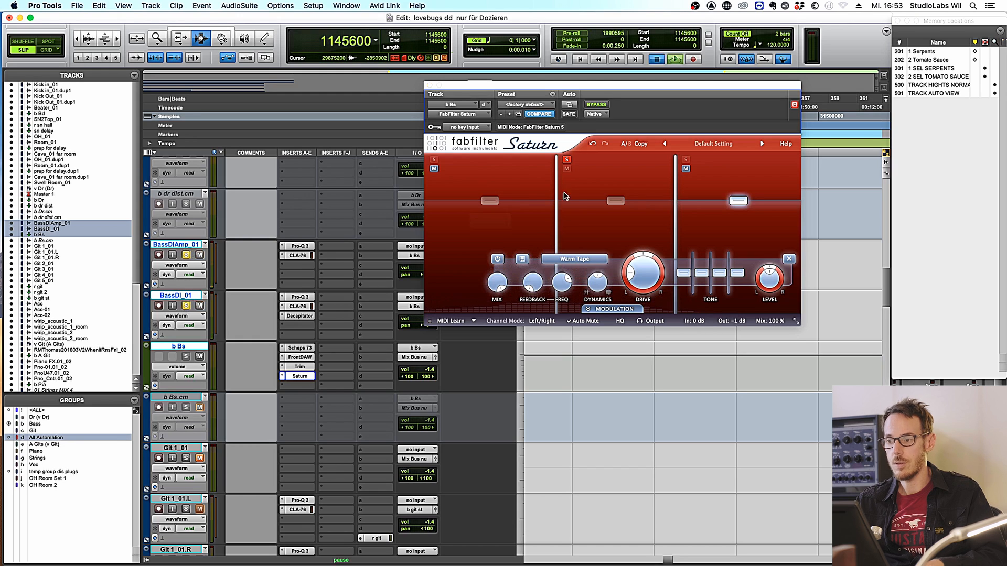
pyautogui.click(430, 164)
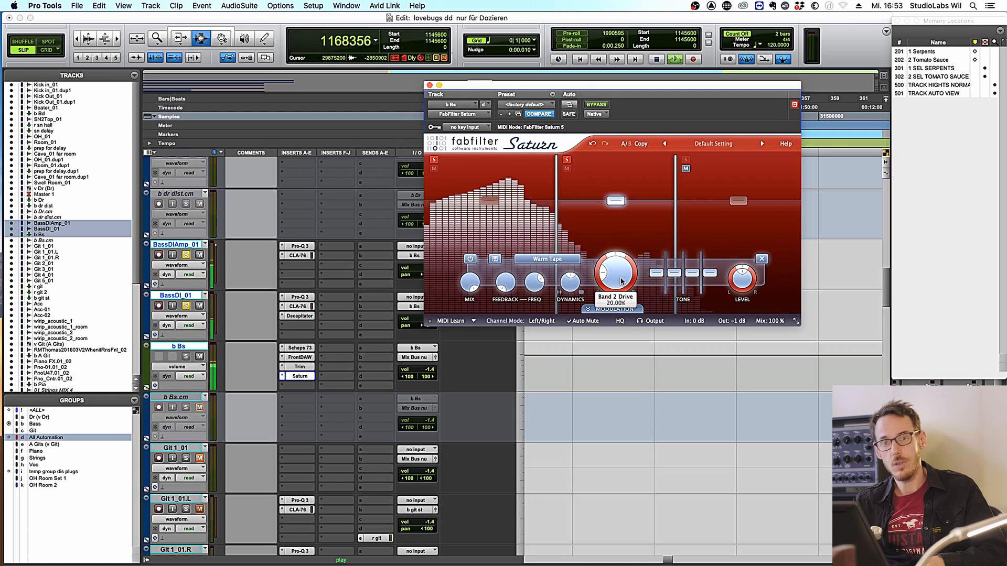
pyautogui.moveTo(621, 280); pyautogui.dragTo(618, 273)
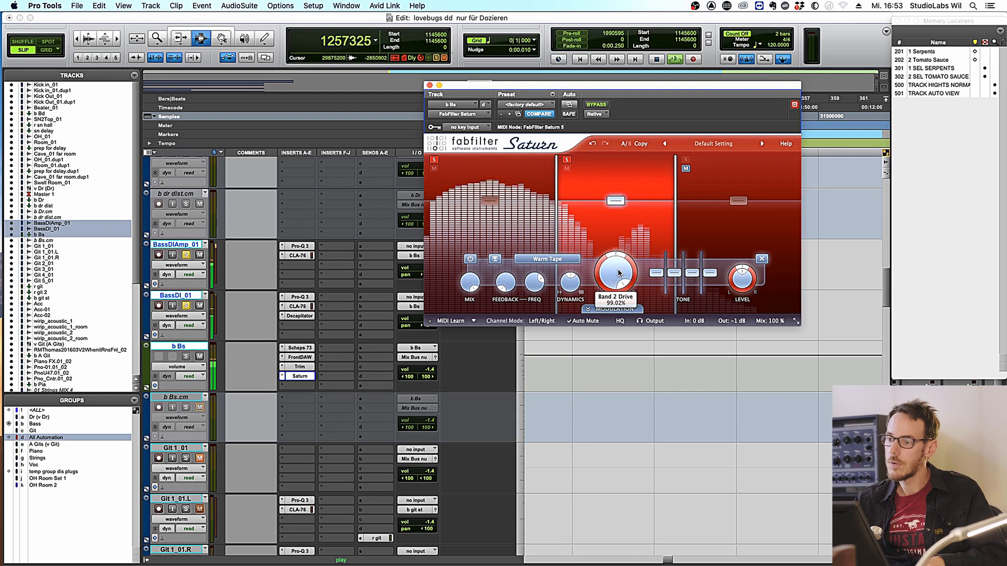
pyautogui.click(556, 259)
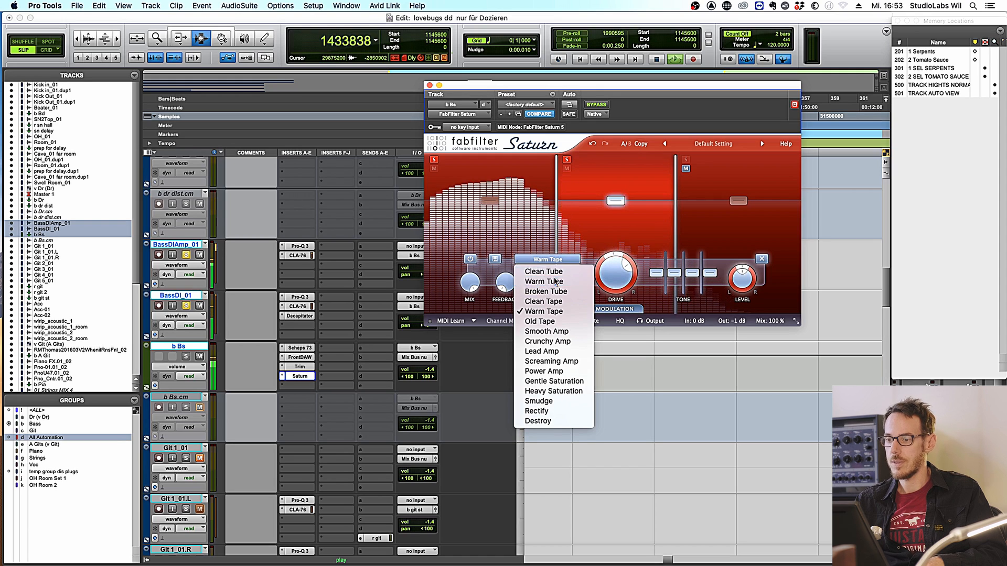
pyautogui.click(544, 282)
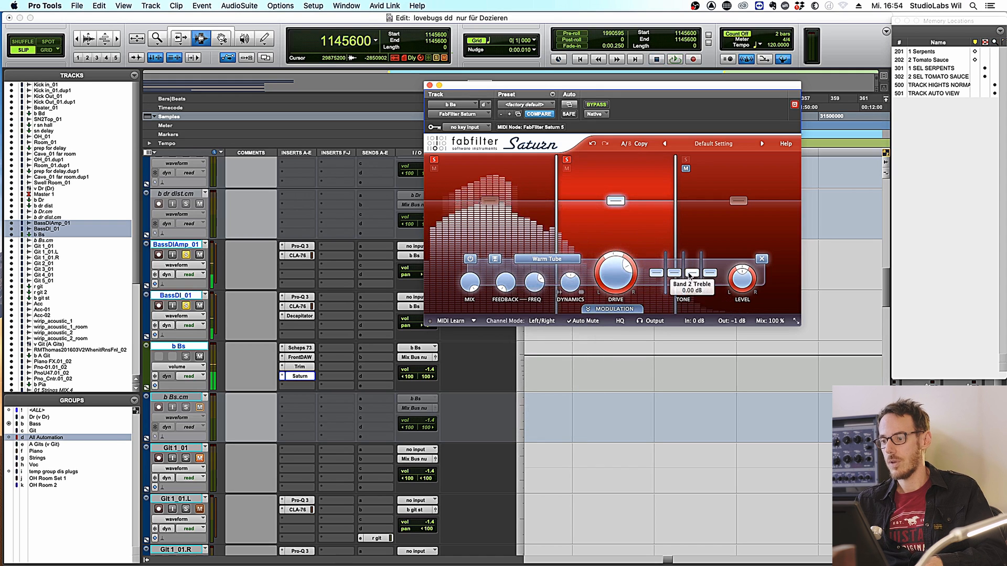
pyautogui.moveTo(692, 273); pyautogui.dragTo(692, 266)
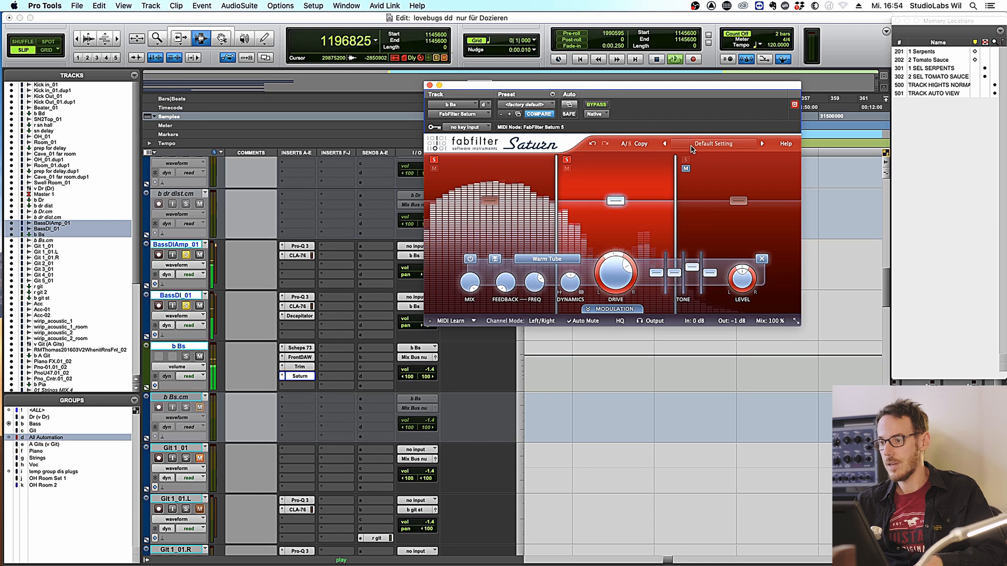
# - Raise Saturn band 3 drive to about 85%, then A/B the plug-in against bypass
pyautogui.click(739, 201)
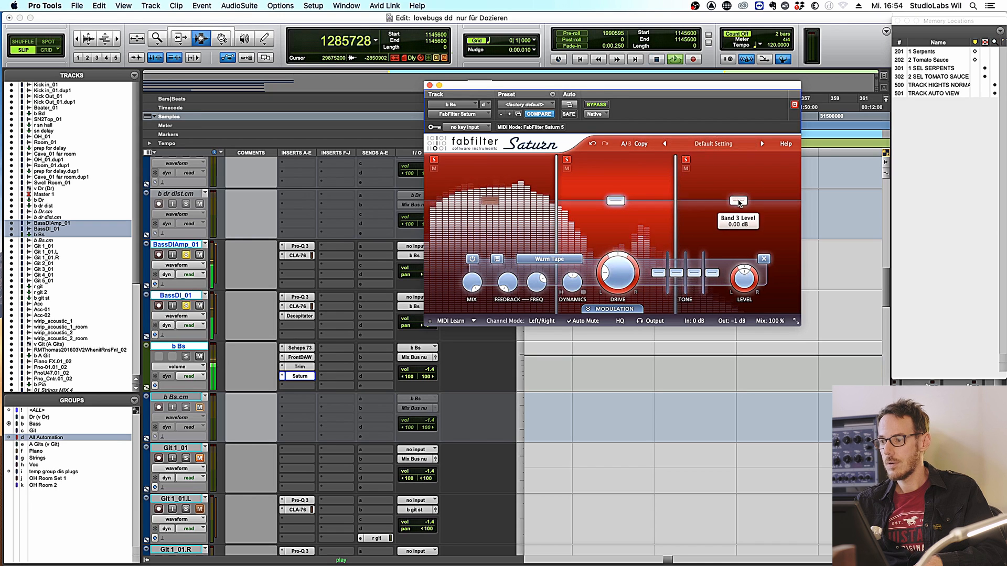
pyautogui.moveTo(629, 300); pyautogui.dragTo(660, 238)
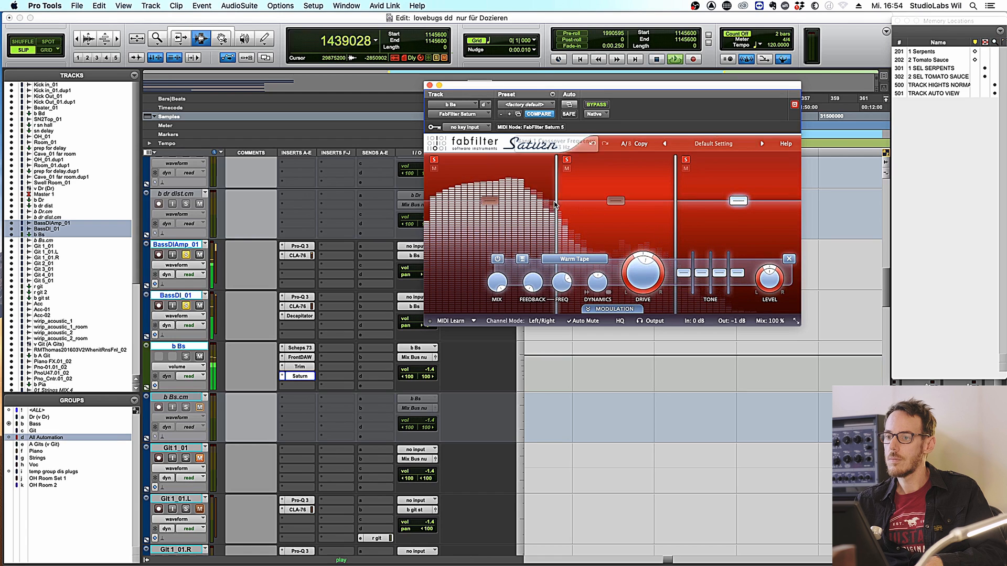
pyautogui.click(596, 105)
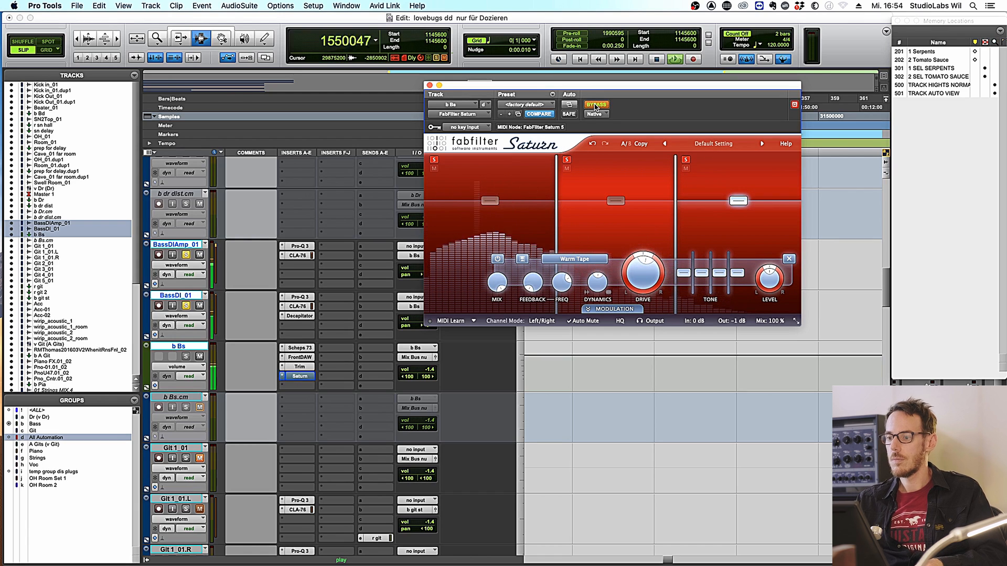
pyautogui.click(596, 104)
pyautogui.click(612, 219)
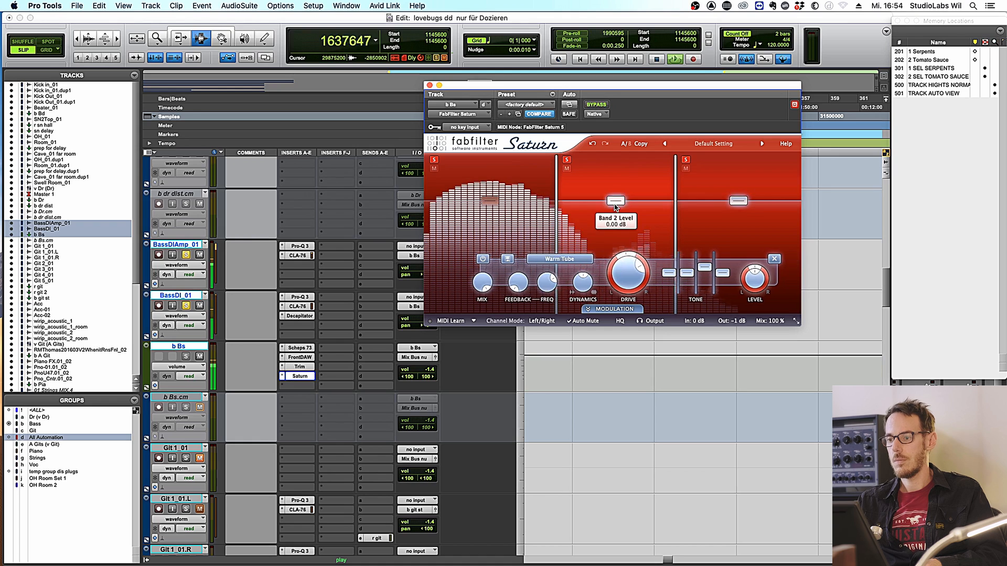
pyautogui.press('space')
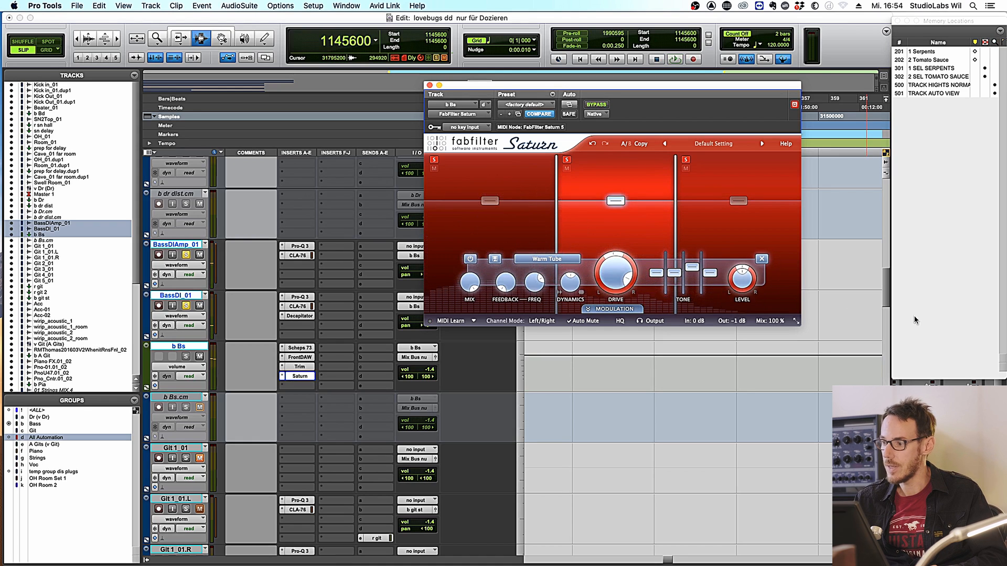
# - Adjust Saturn's right-hand controls and briefly check its output options
pyautogui.moveTo(886, 294); pyautogui.dragTo(887, 266)
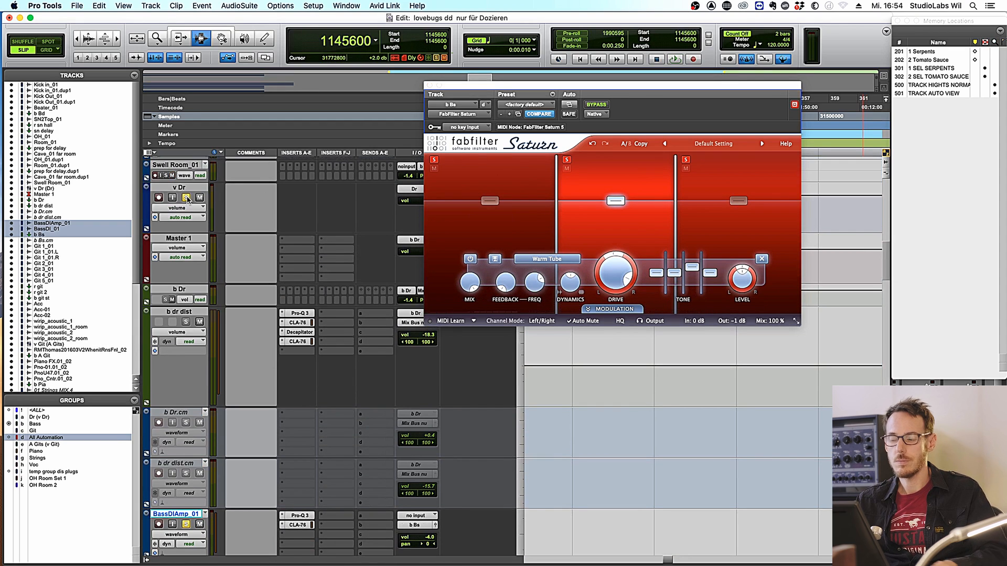
pyautogui.moveTo(891, 276); pyautogui.dragTo(885, 284)
pyautogui.click(653, 321)
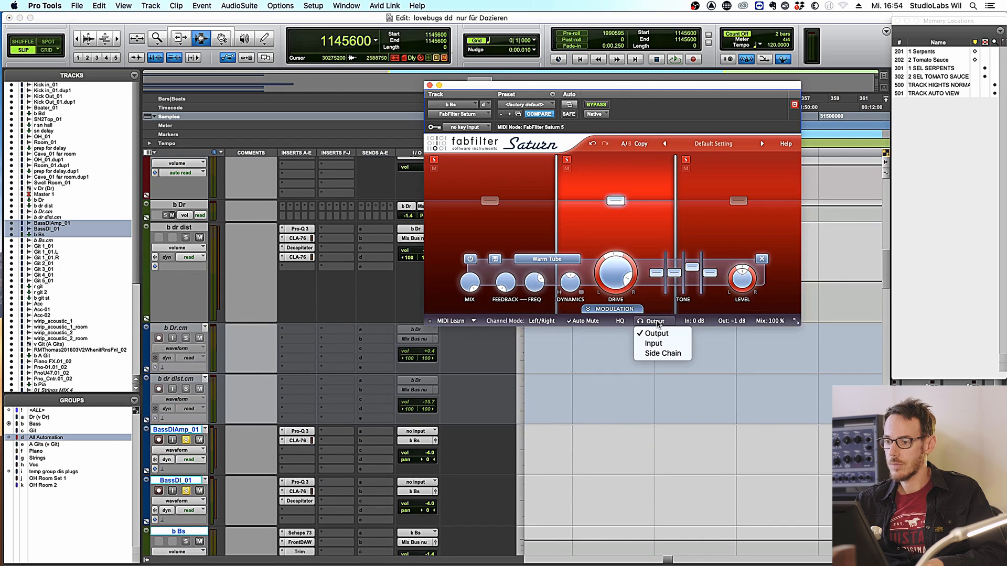
pyautogui.click(658, 324)
# - Lower Saturn's output gain to -2 dB, A/B it with bypass, then mute bands 3 and 2
pyautogui.moveTo(739, 324)
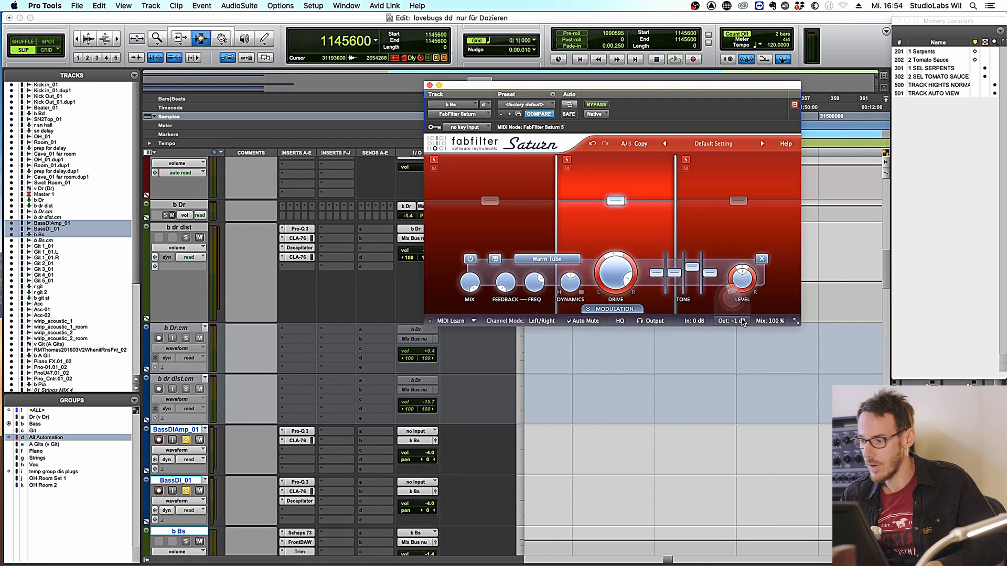
pyautogui.moveTo(732, 303)
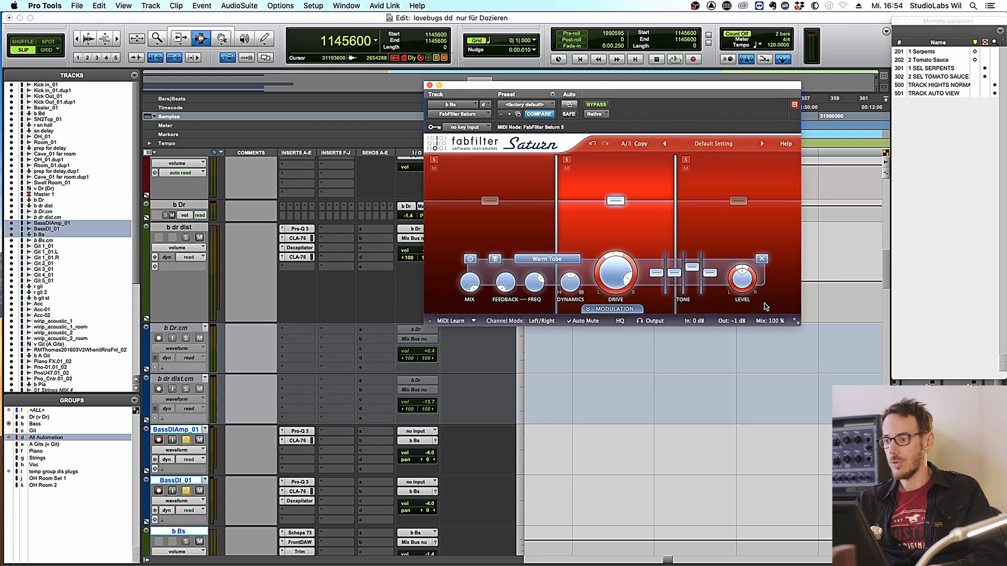
pyautogui.press('space')
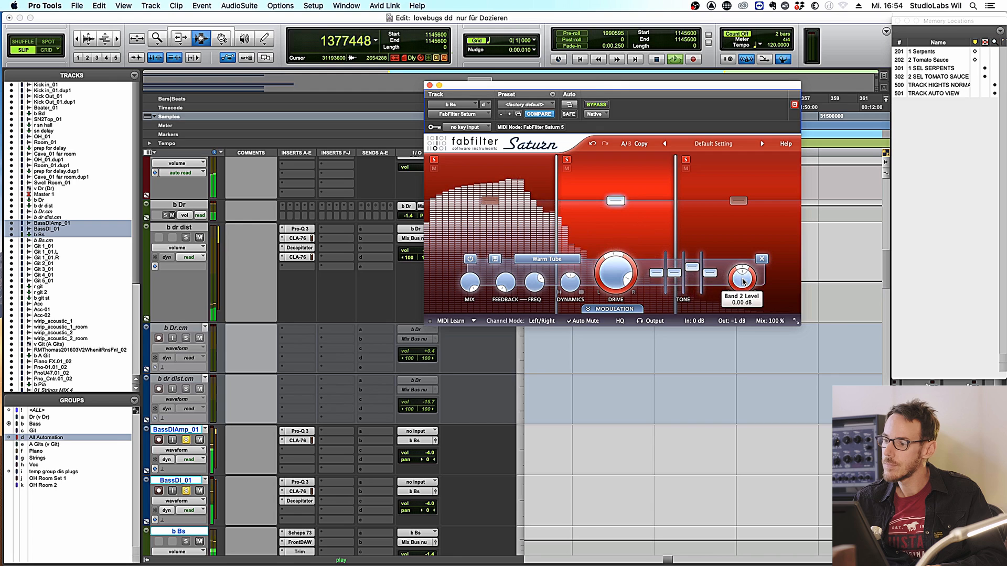
pyautogui.moveTo(727, 301); pyautogui.dragTo(726, 306)
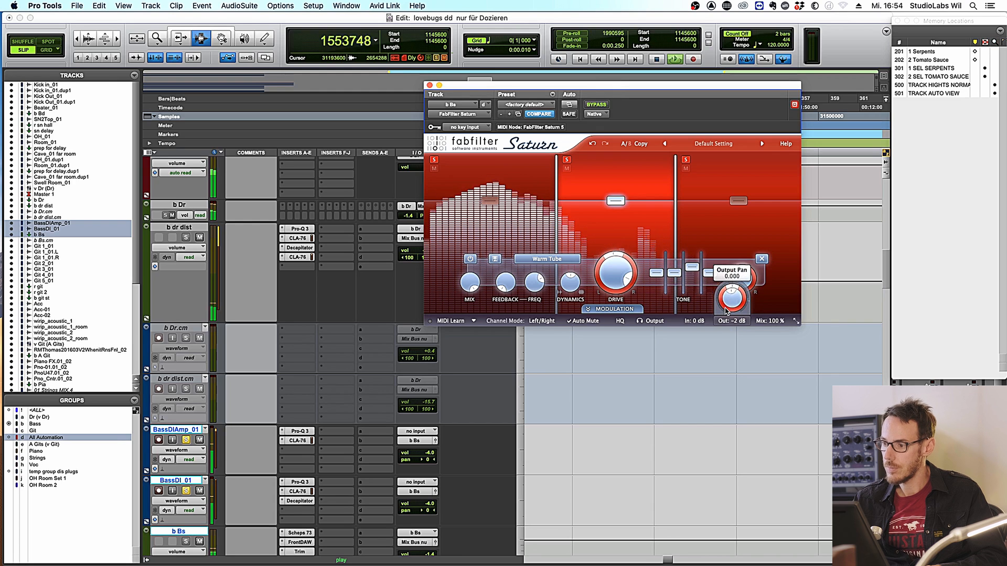
pyautogui.click(597, 107)
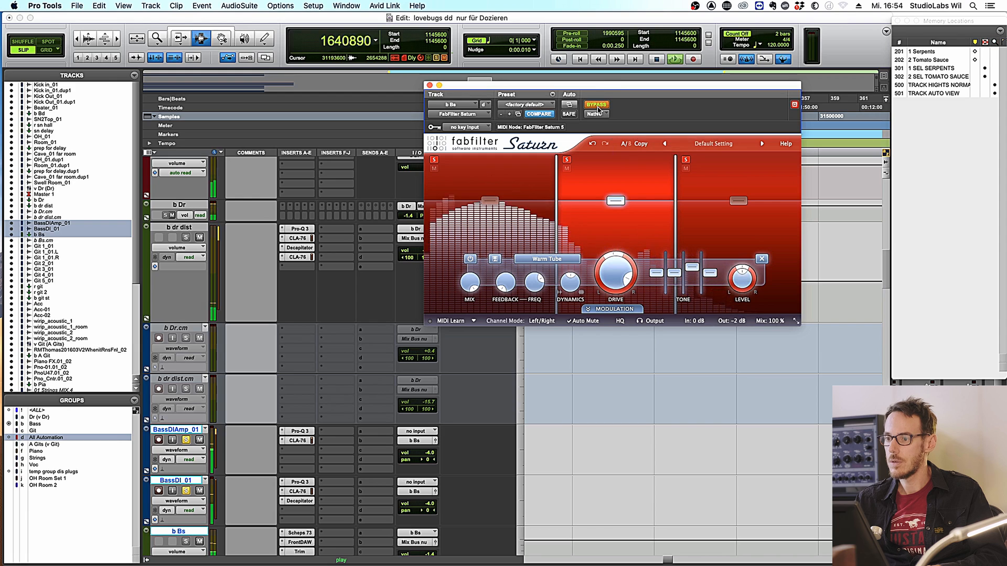
pyautogui.click(597, 106)
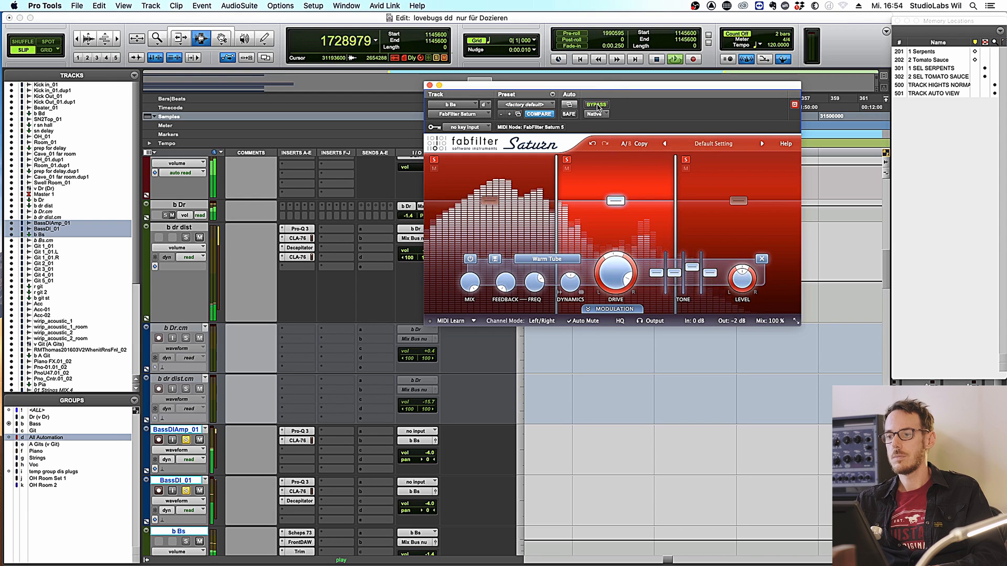
pyautogui.press('space')
pyautogui.click(685, 168)
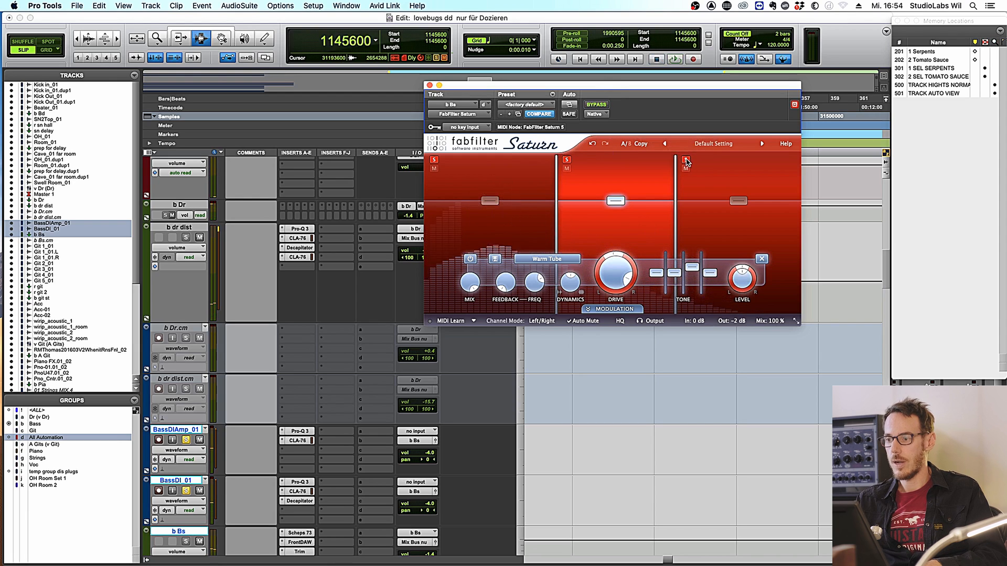
pyautogui.click(566, 168)
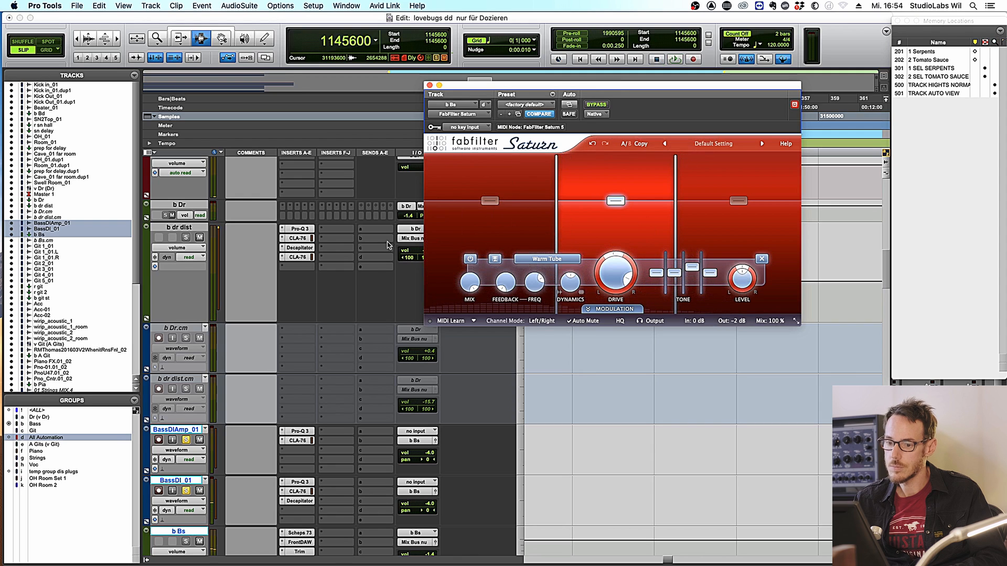
pyautogui.moveTo(885, 267); pyautogui.dragTo(885, 280)
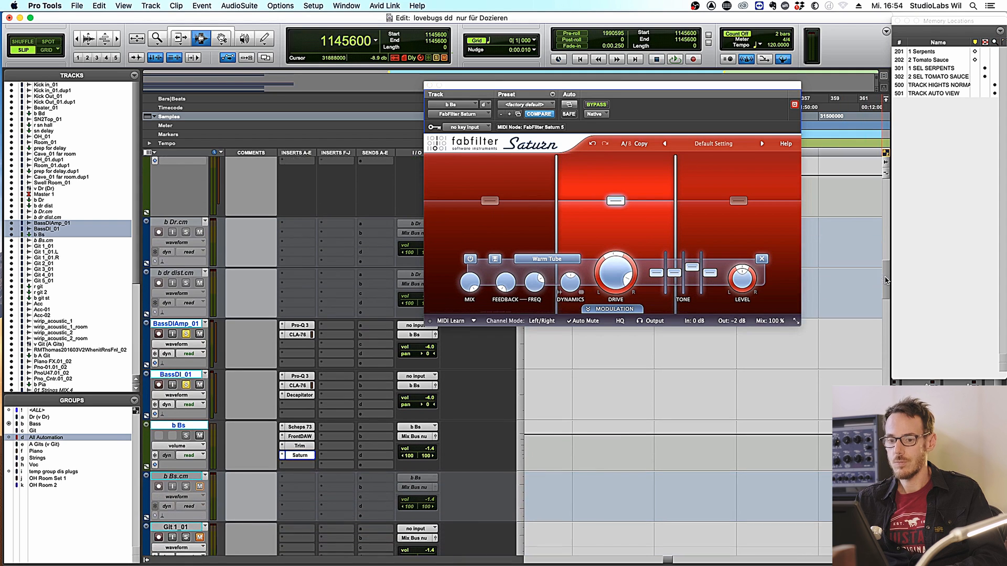
pyautogui.keyDown('super'); pyautogui.click(300, 437); pyautogui.keyUp('super')
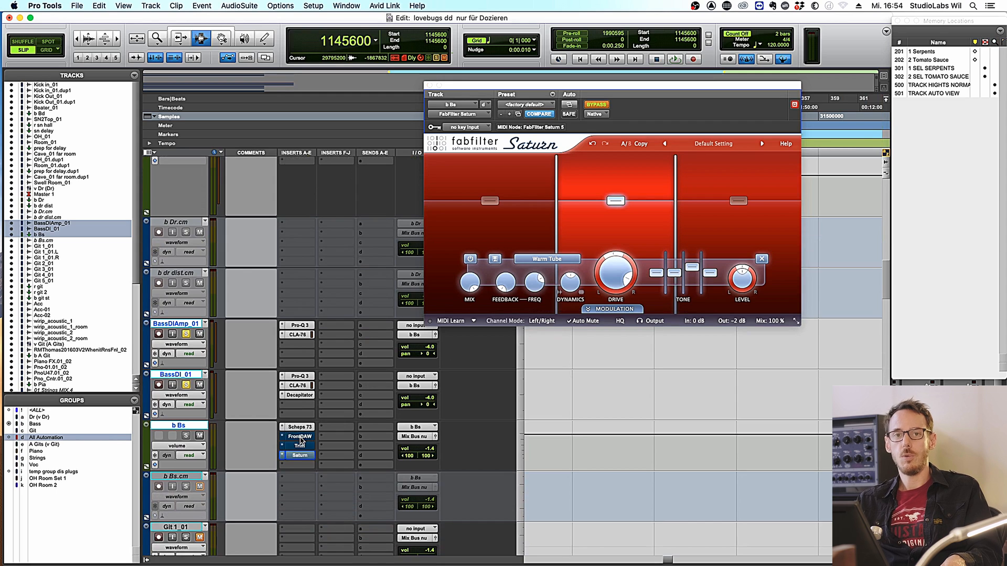
pyautogui.keyDown('super'); pyautogui.click(301, 441); pyautogui.keyUp('super')
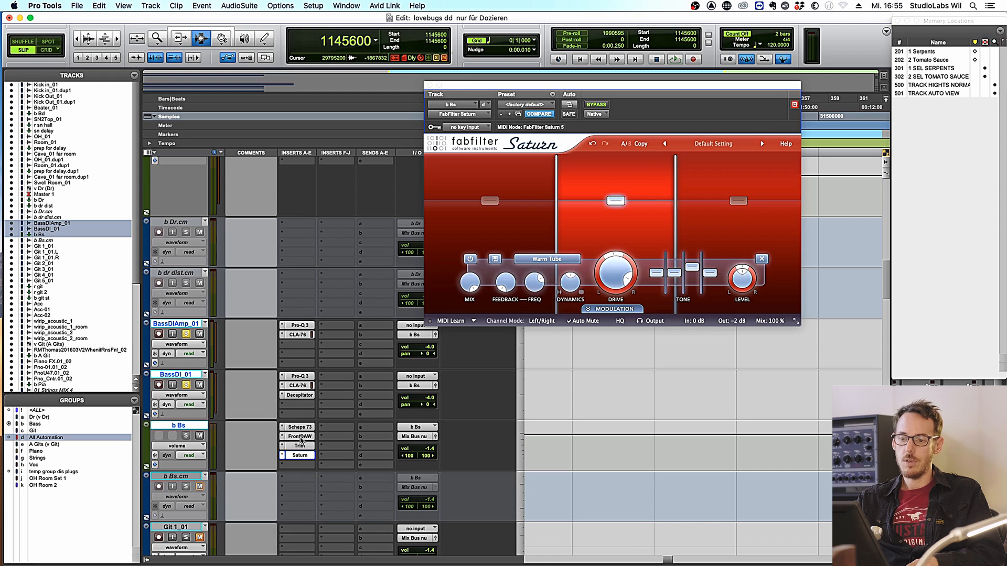
pyautogui.press('space')
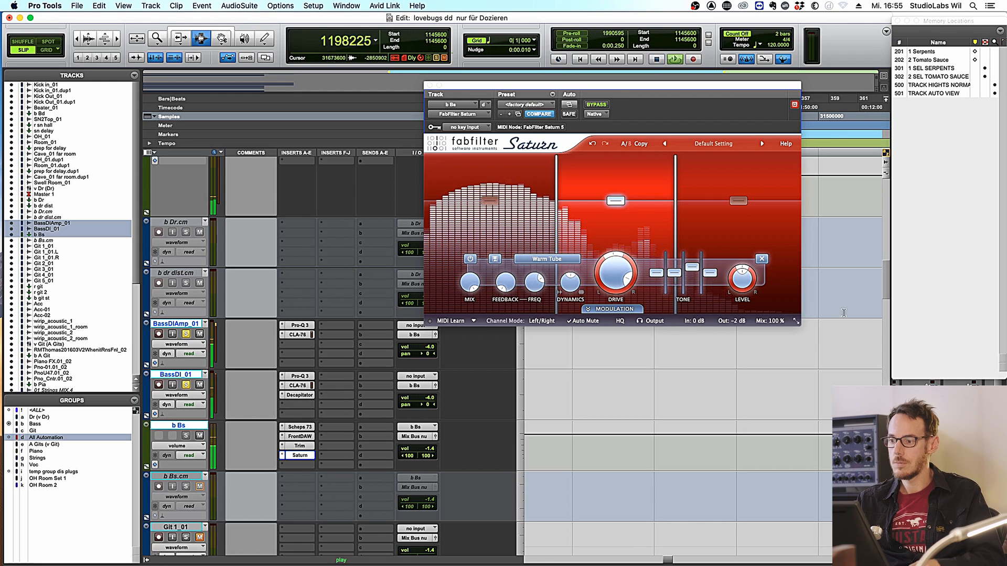
pyautogui.keyDown('super'); pyautogui.click(296, 439); pyautogui.keyUp('super')
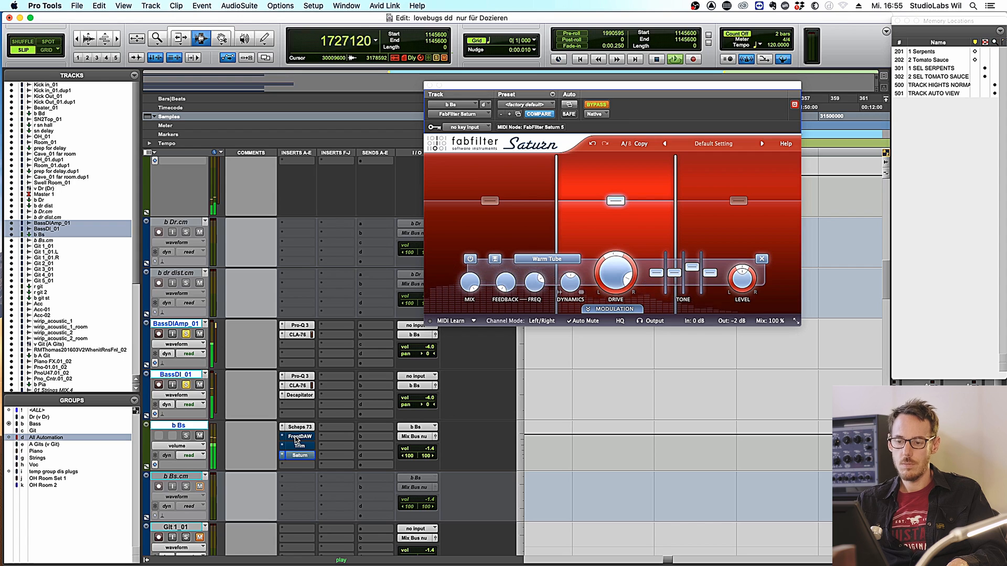
pyautogui.keyDown('super'); pyautogui.click(297, 440); pyautogui.keyUp('super')
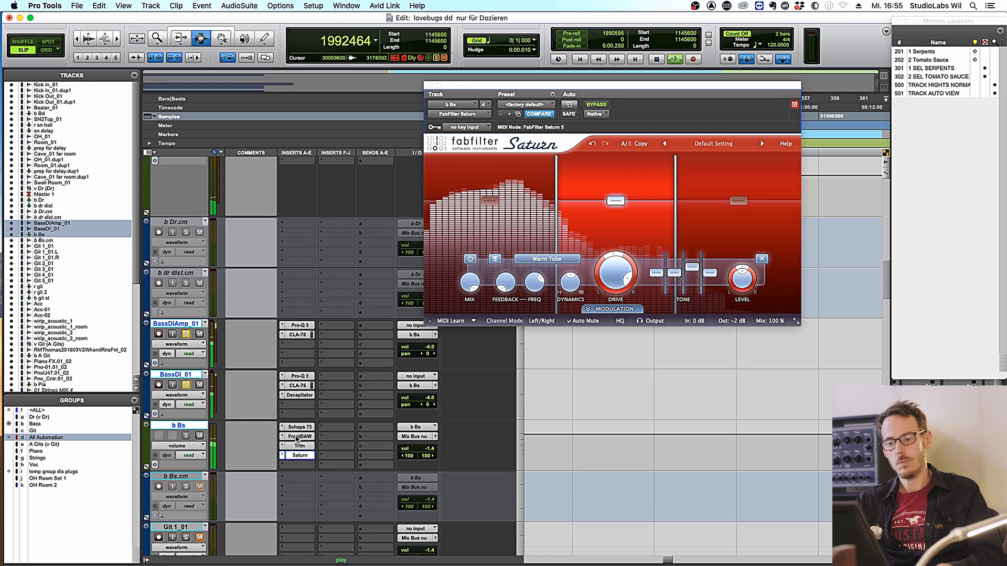
pyautogui.keyDown('super'); pyautogui.click(297, 440); pyautogui.keyUp('super')
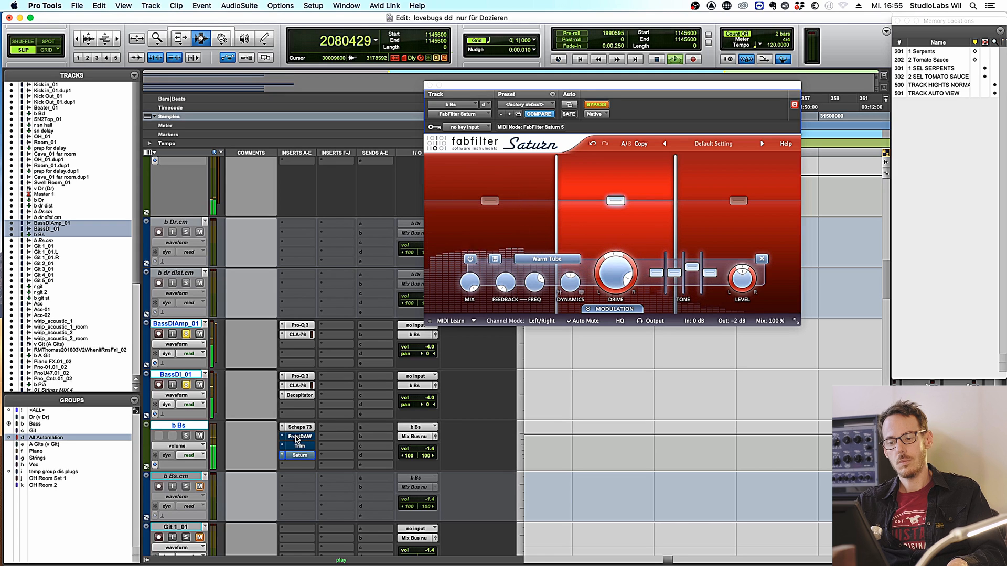
pyautogui.keyDown('super'); pyautogui.click(297, 440); pyautogui.keyUp('super')
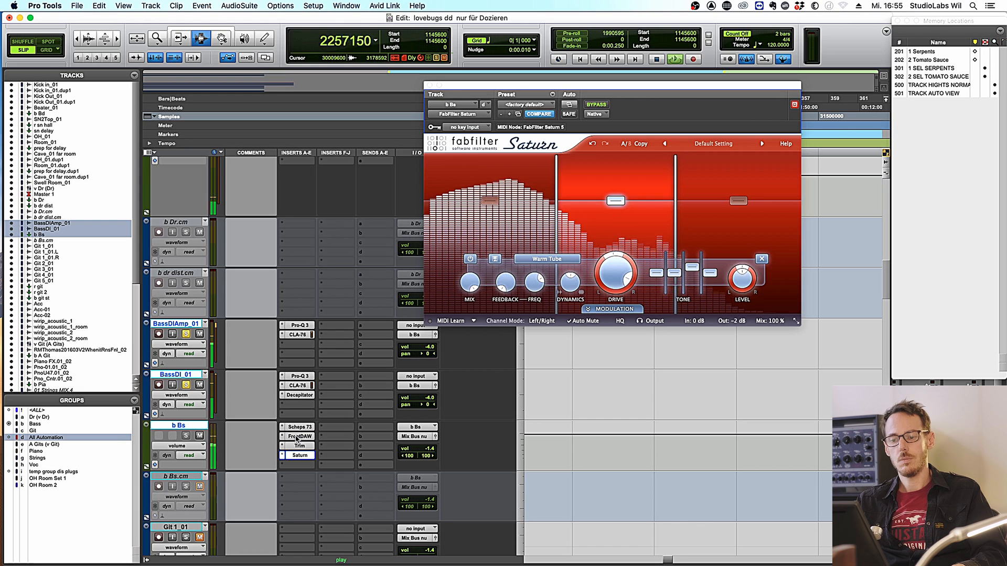
pyautogui.keyDown('super'); pyautogui.click(297, 440); pyautogui.keyUp('super')
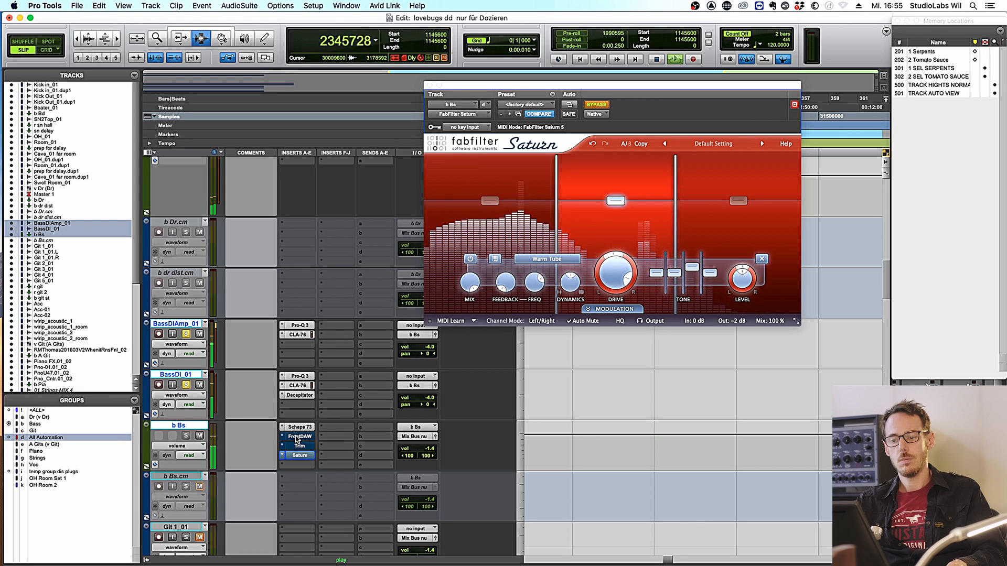
pyautogui.keyDown('super'); pyautogui.click(297, 439); pyautogui.keyUp('super')
pyautogui.press('space')
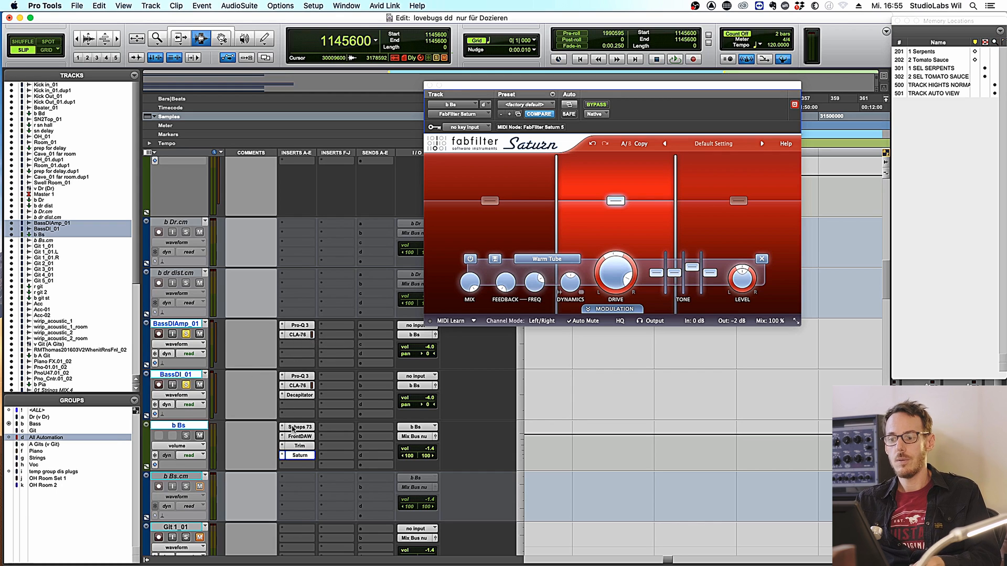
# - During playback, compare the three bass tracks with all plugins bypassed and re-enabled
pyautogui.press('space')
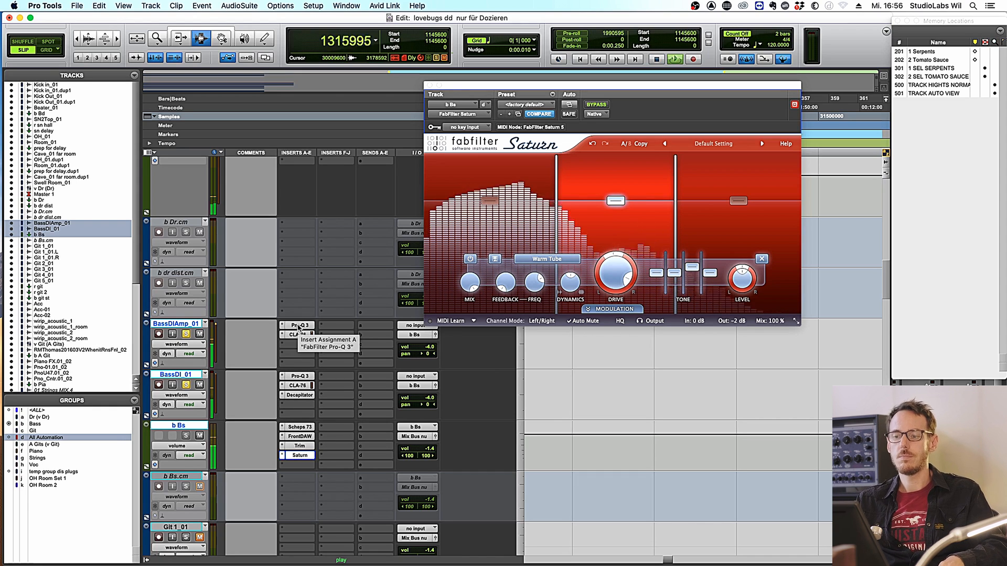
pyautogui.hotkey('shift', 'a')
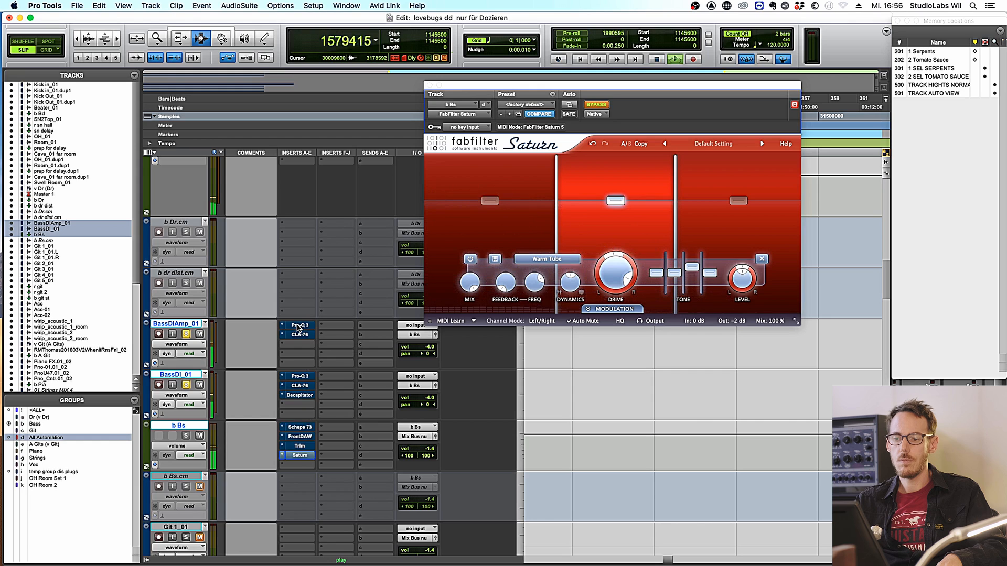
pyautogui.hotkey('shift', 'a')
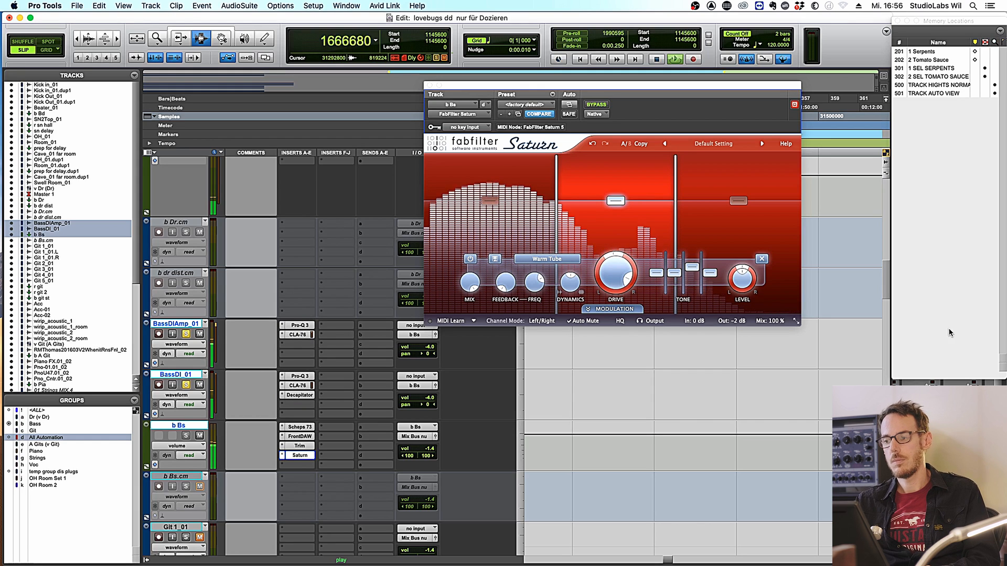
pyautogui.press('space')
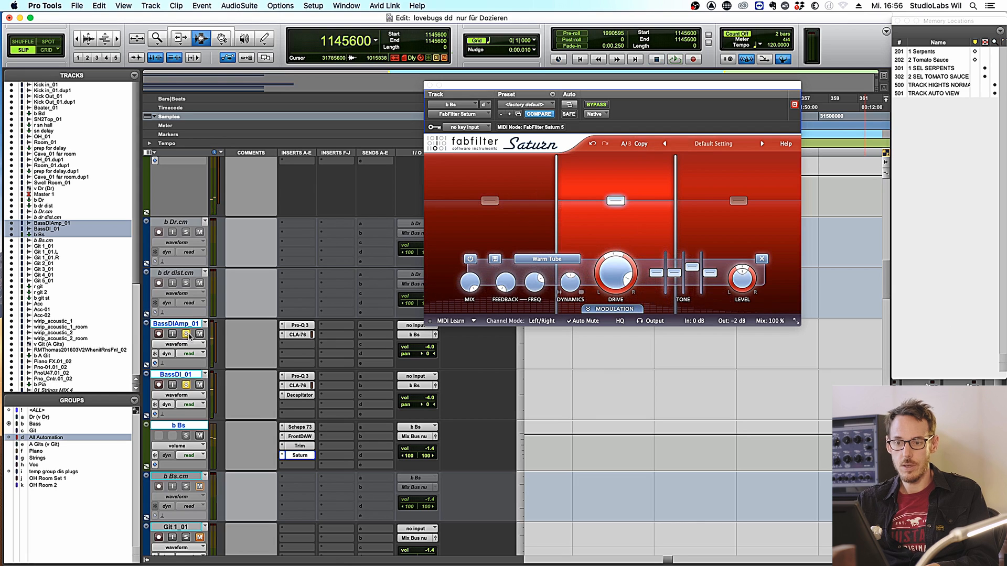
pyautogui.press('space')
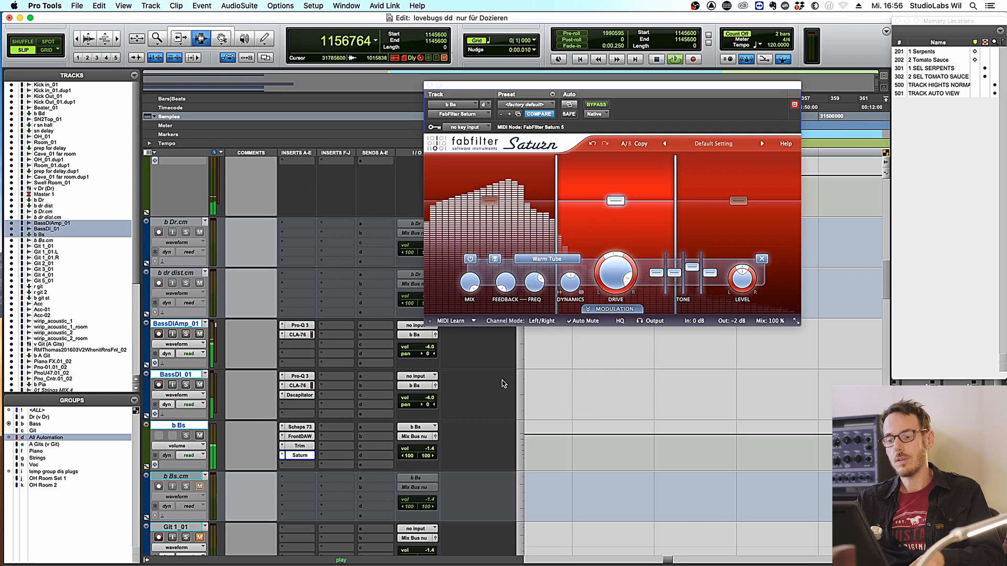
# - Raise the b Bs volume to -0.7 dB, then A/B its FrontDAW, Trim and Saturn inserts
pyautogui.click(429, 450)
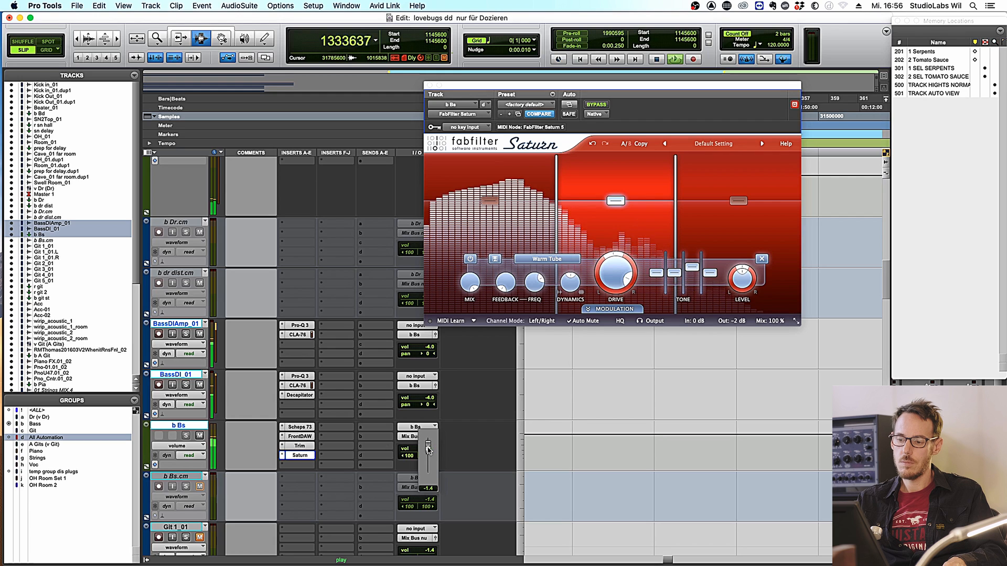
pyautogui.moveTo(428, 448); pyautogui.dragTo(428, 447)
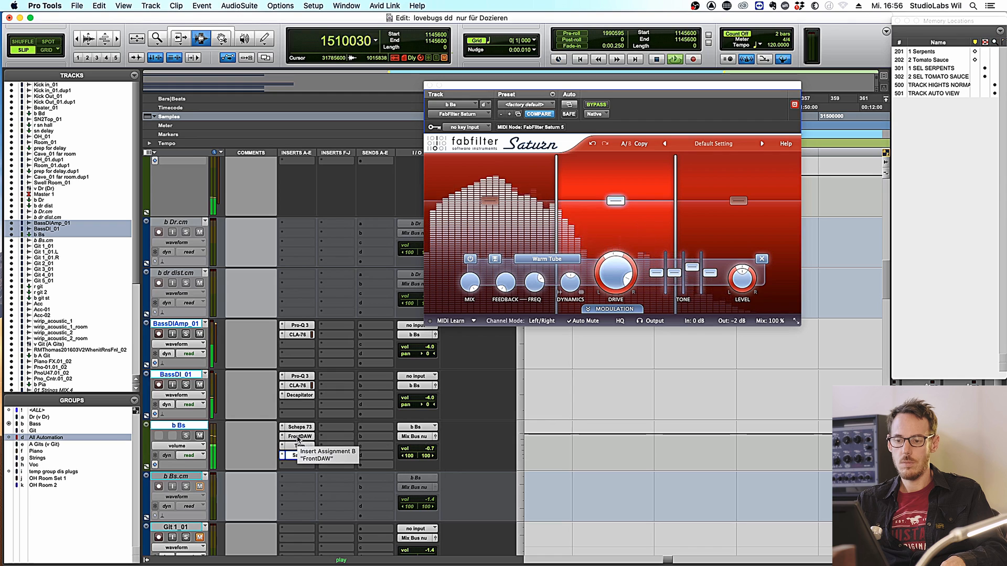
pyautogui.keyDown('shift'); pyautogui.keyDown('super'); pyautogui.click(298, 439); pyautogui.keyUp('super'); pyautogui.keyUp('shift')
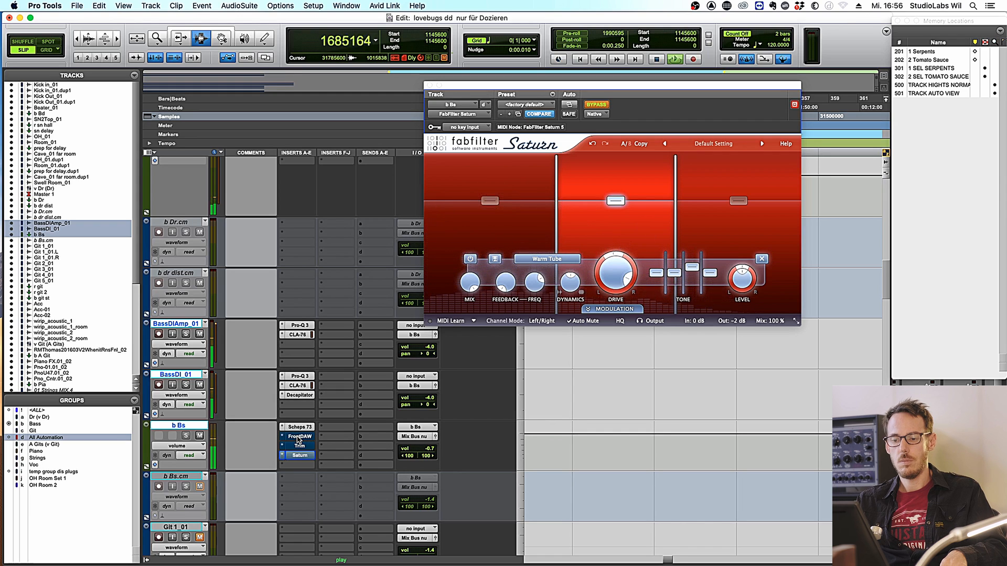
pyautogui.keyDown('shift'); pyautogui.keyDown('super'); pyautogui.click(298, 440); pyautogui.keyUp('super'); pyautogui.keyUp('shift')
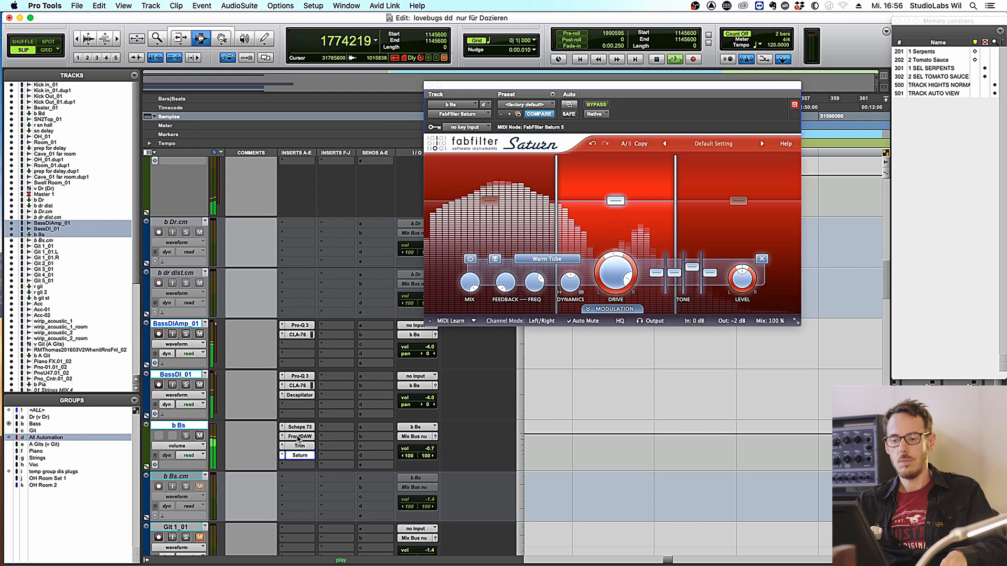